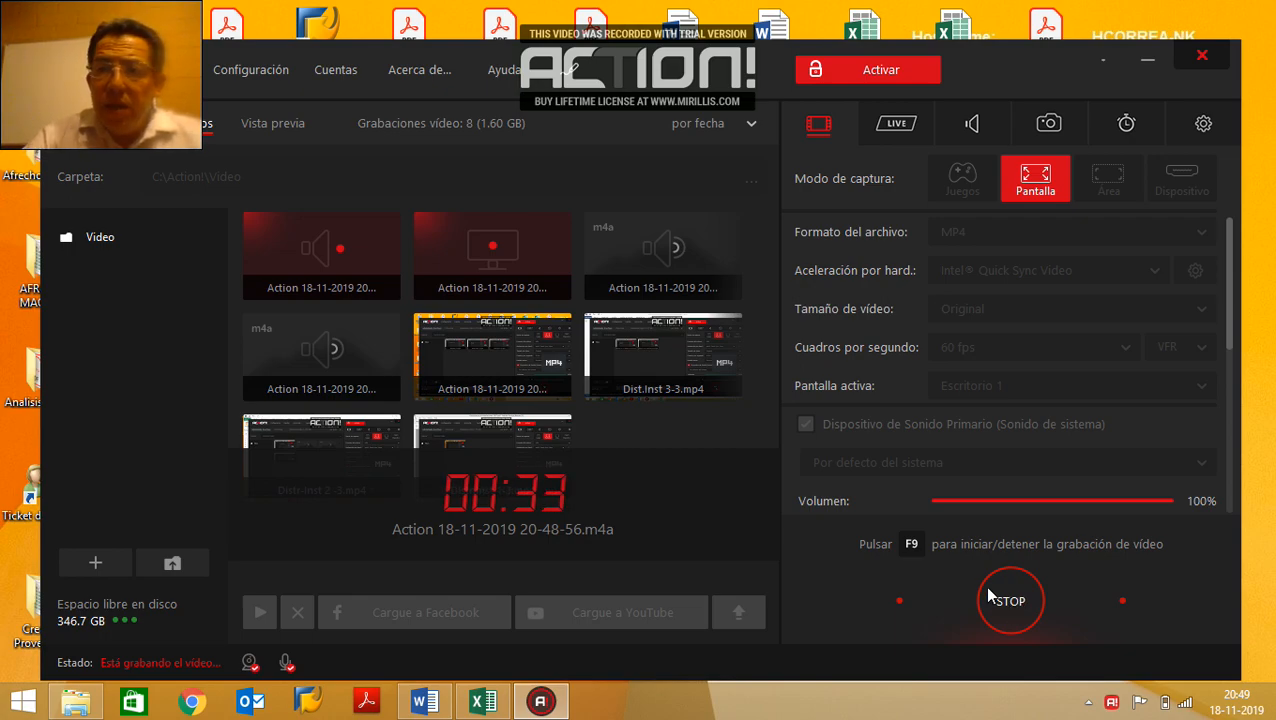
Step: Switch to the Word document EJEMPLO 2 and review the whiteboard images with the problem data, objective function and constraints
left_click(427, 704)
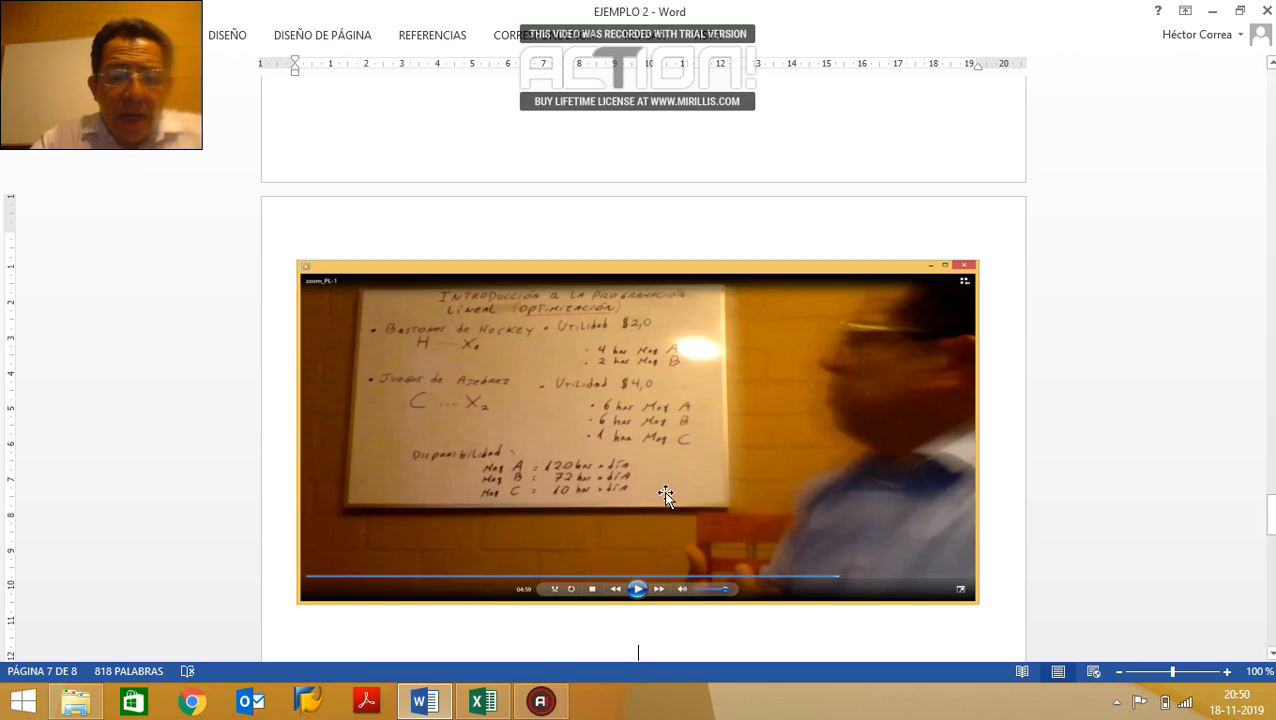
scroll(664, 495, "down", 3)
scroll(666, 508, "down", 8)
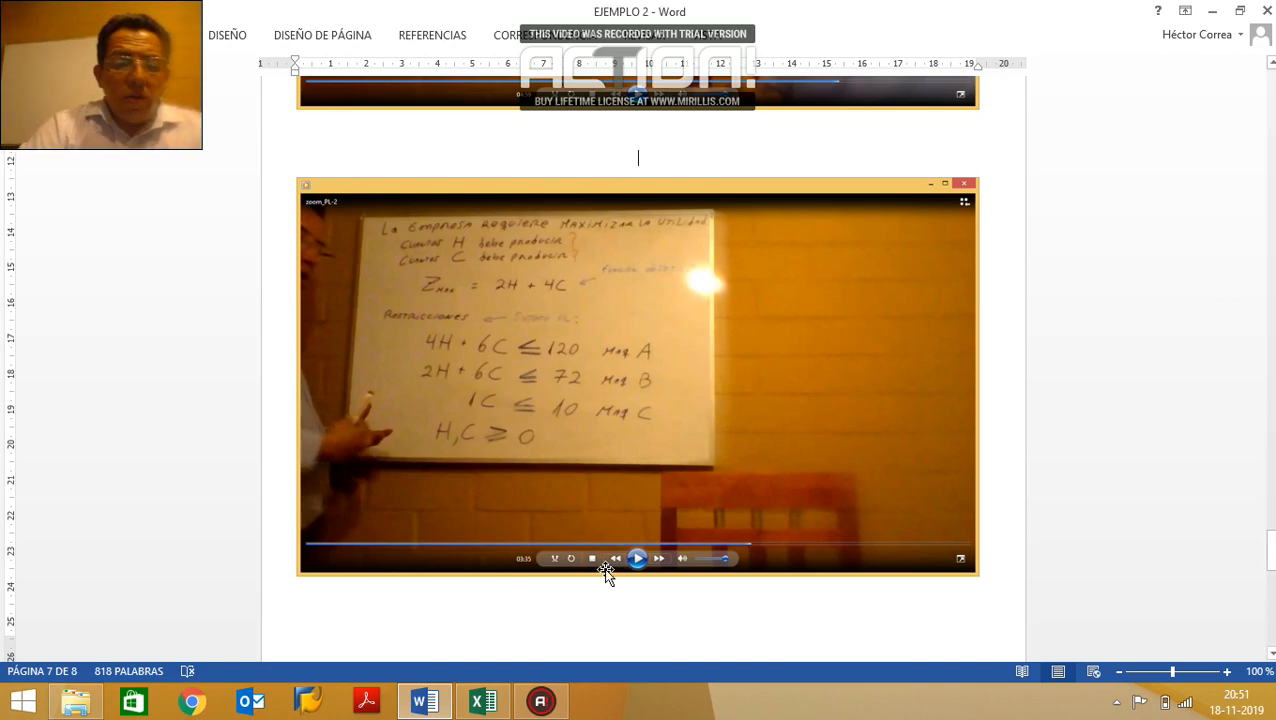
Step: Switch to the Libro1 workbook in Excel and examine the changing cells, the Utilidad coefficients and the Total cells
mouse_move(485, 708)
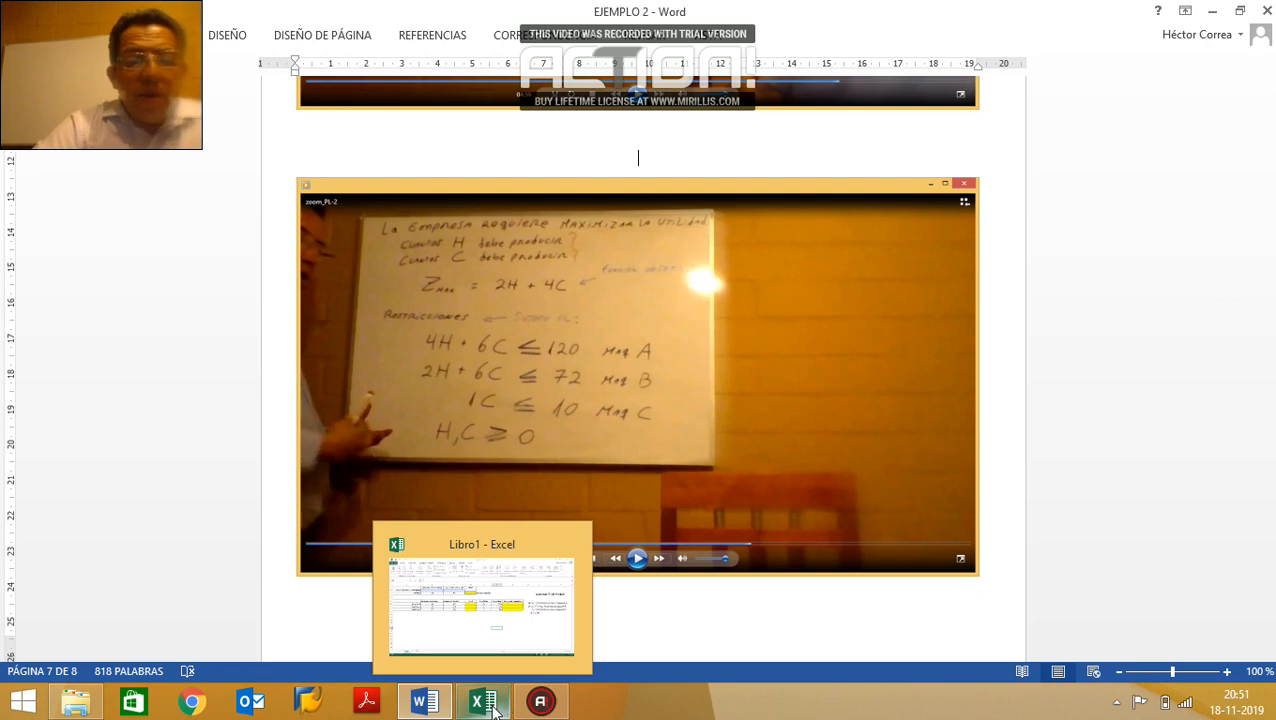
left_click(485, 708)
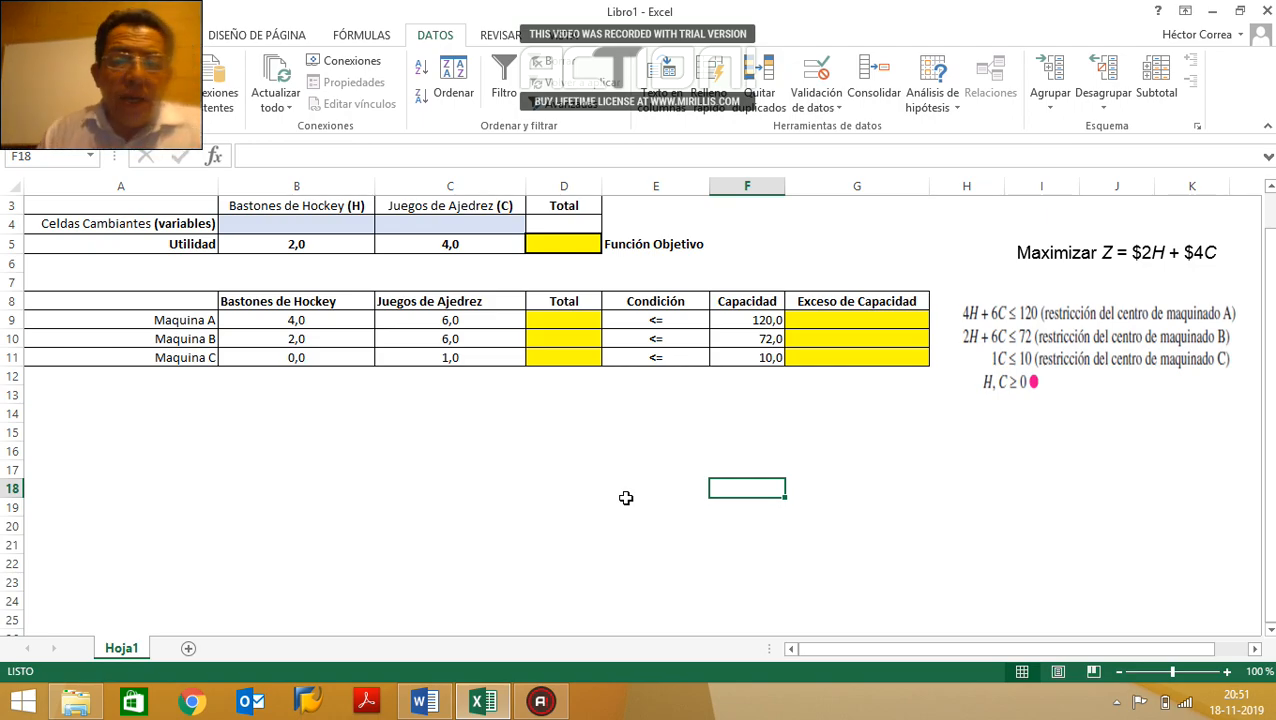
left_click(550, 320)
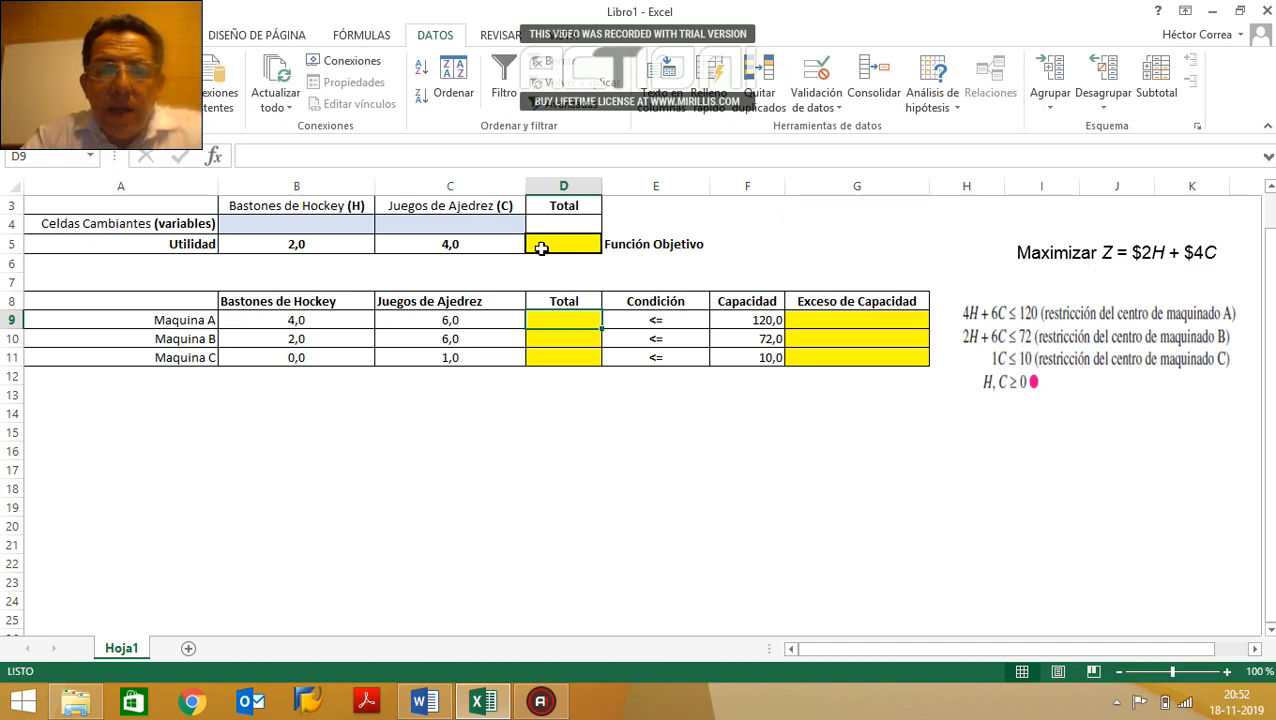
left_click(188, 249)
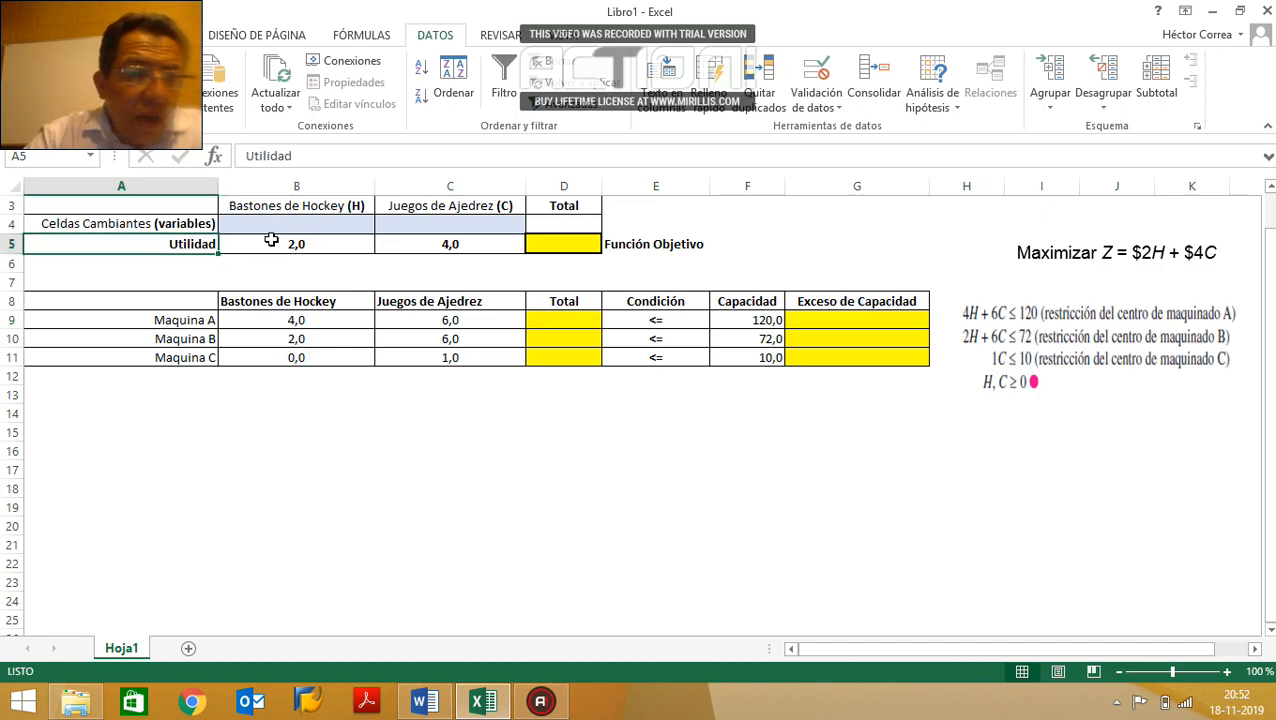
left_click(305, 246)
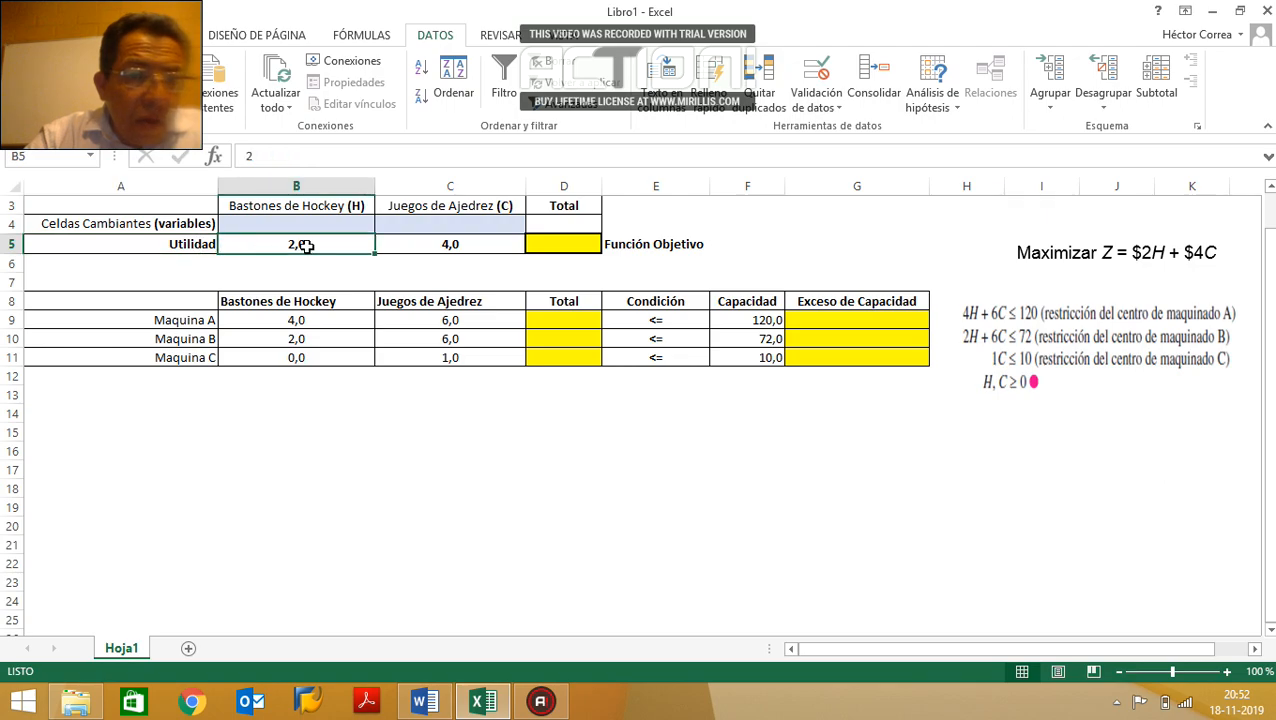
left_click(432, 246)
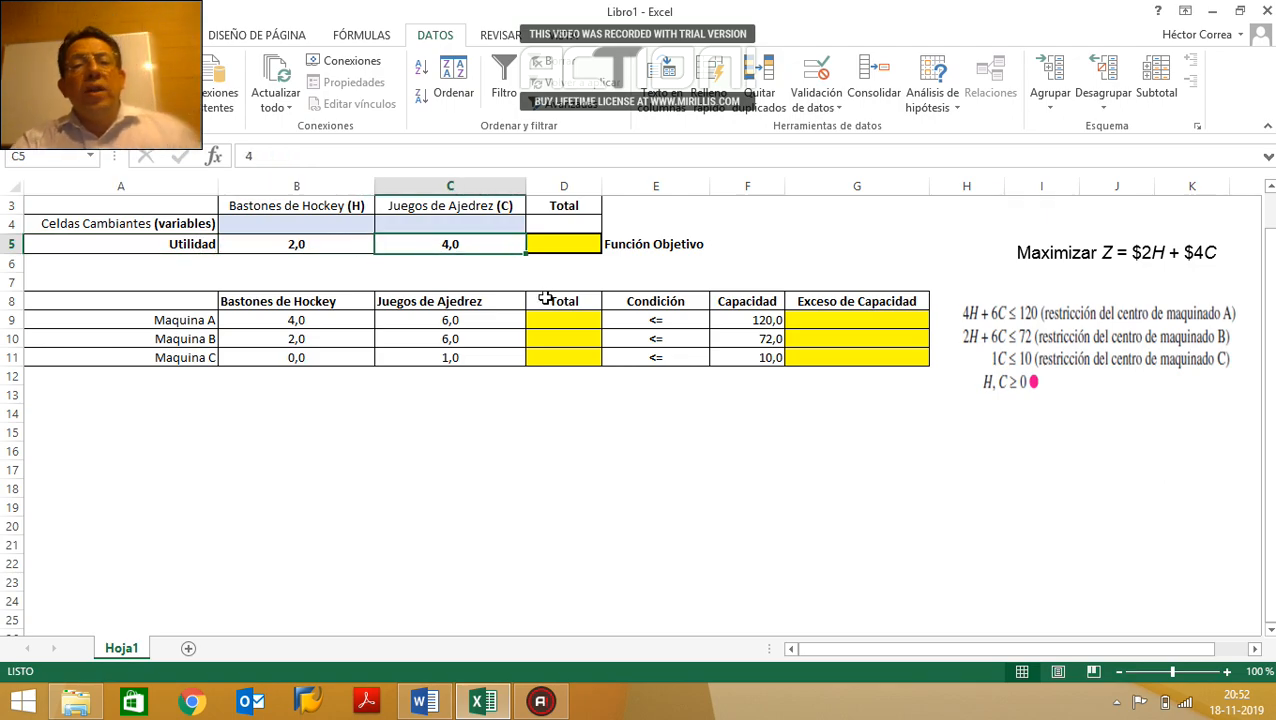
left_click(305, 224)
left_click(428, 224)
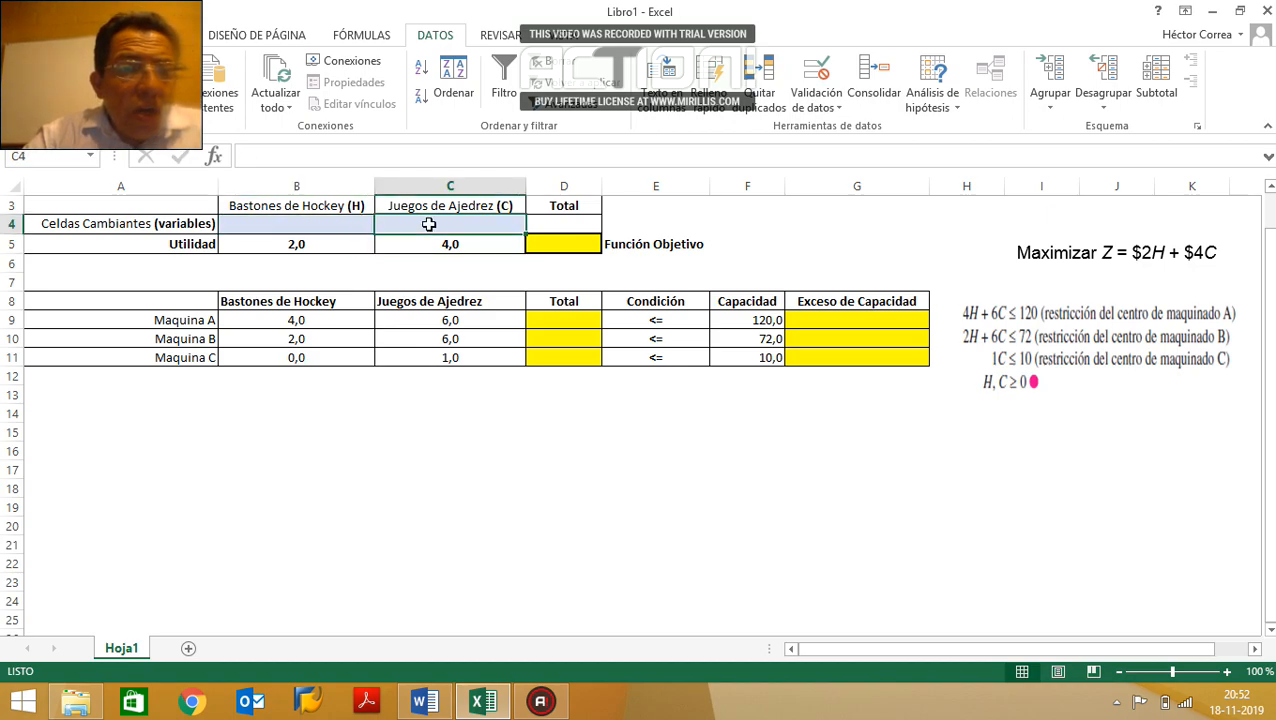
left_click(346, 224)
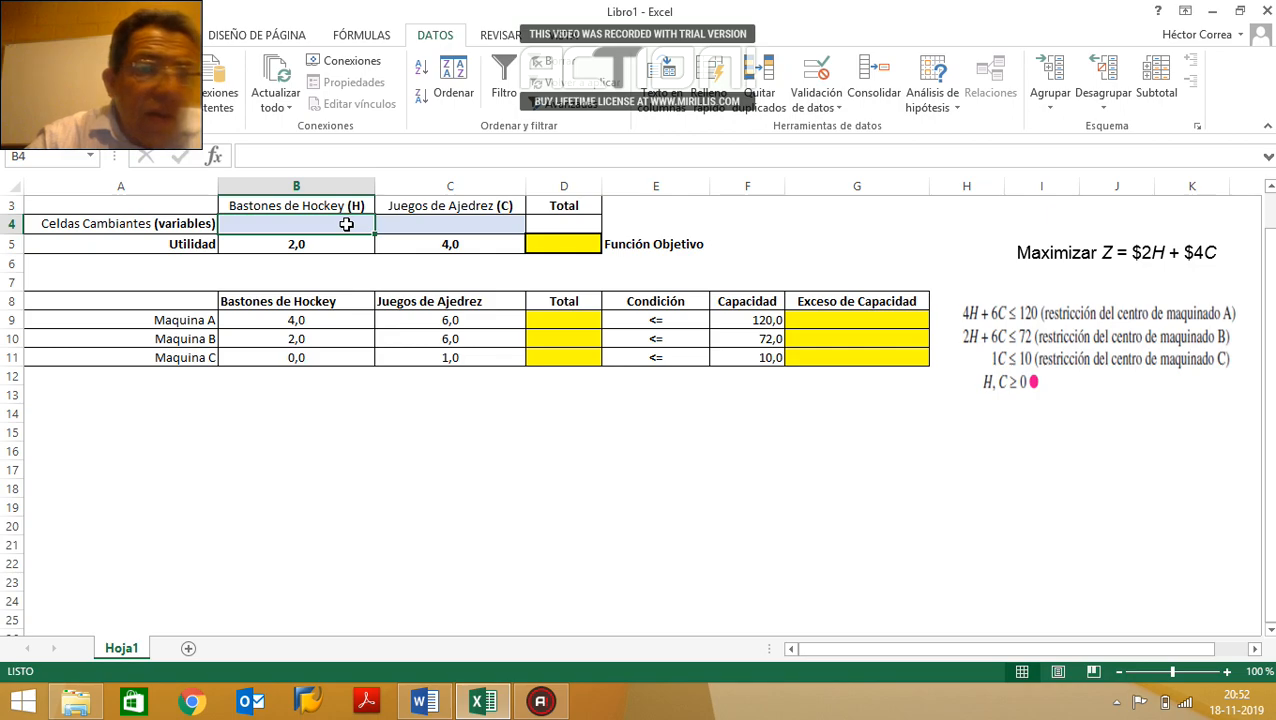
left_click(462, 228)
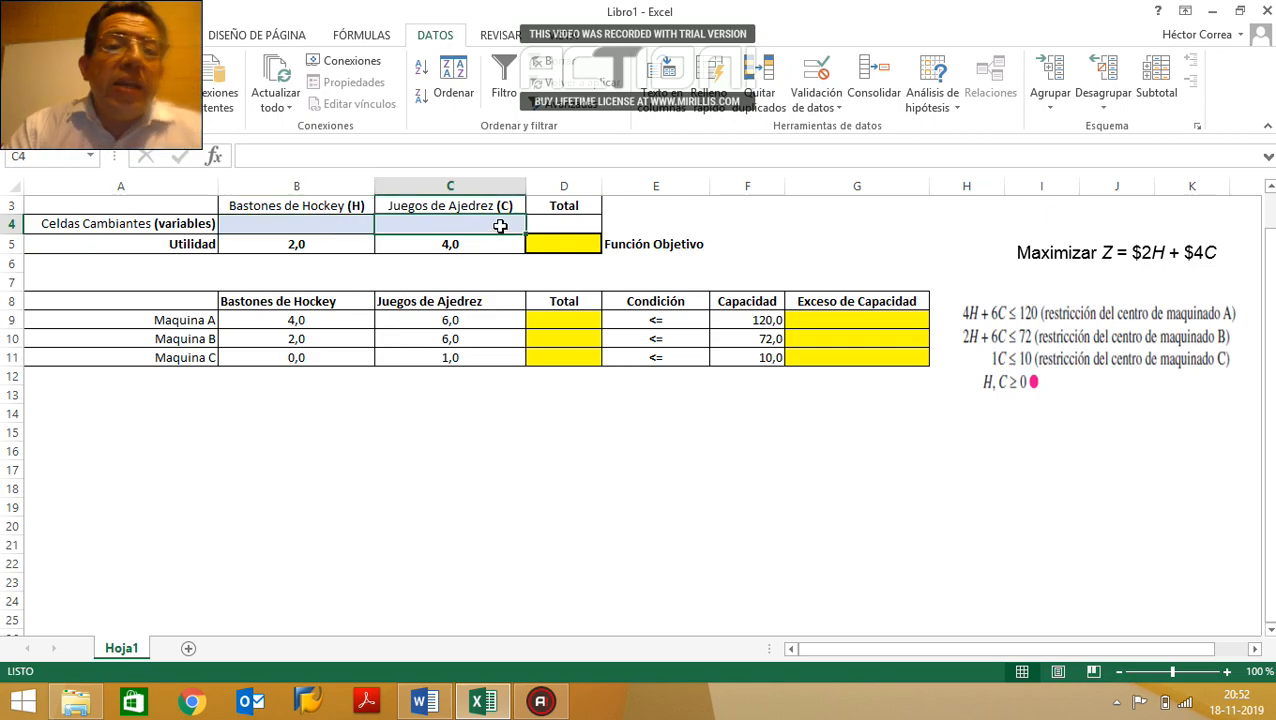
left_click(338, 225)
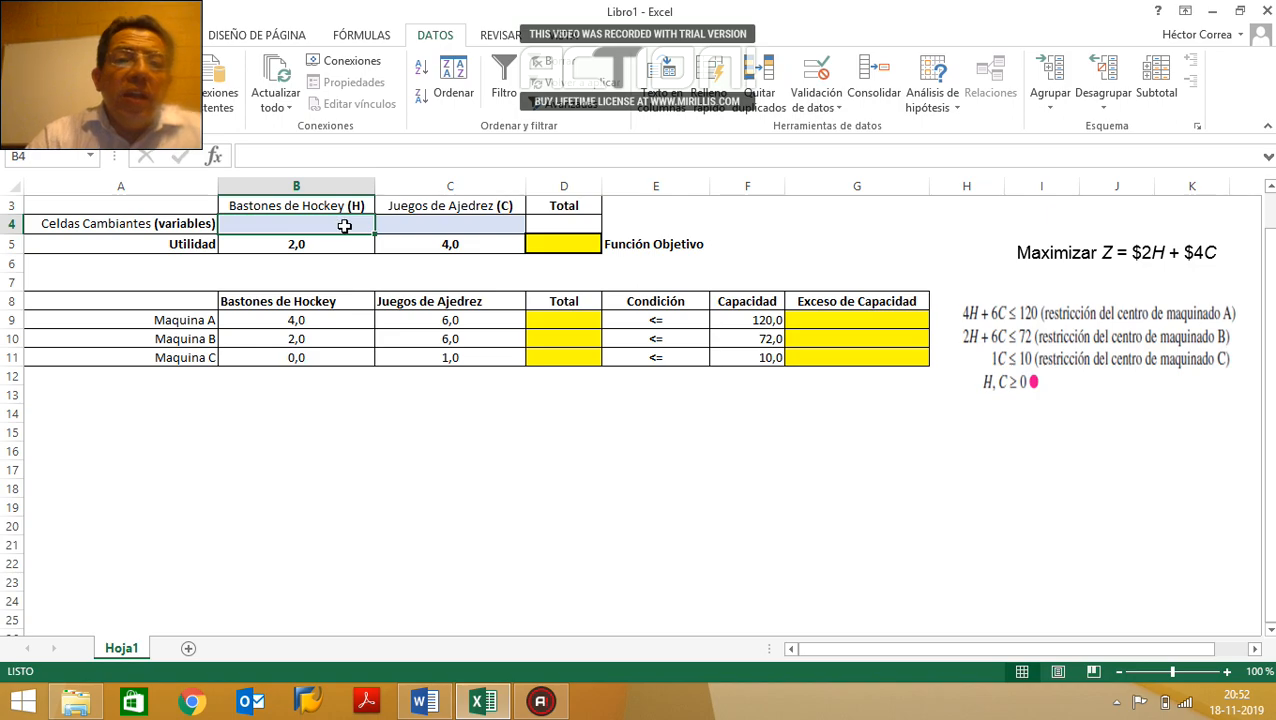
left_click(576, 243)
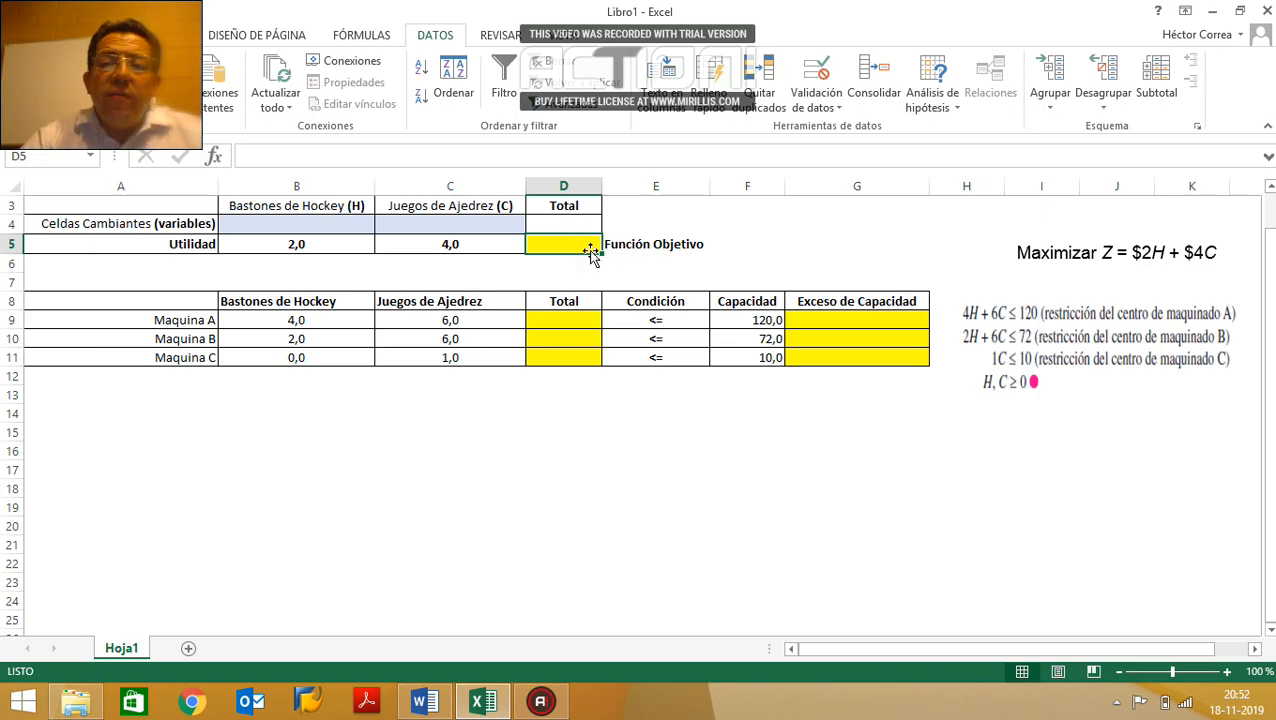
left_click(339, 224)
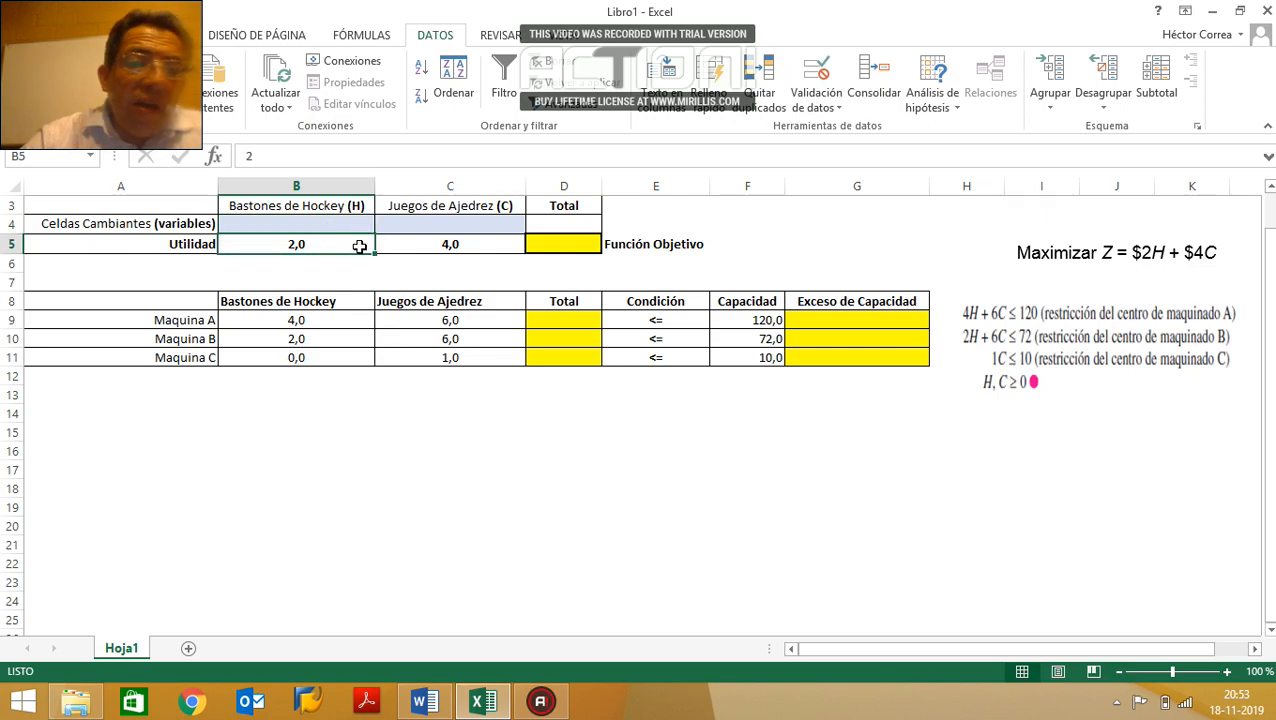
left_click(472, 227)
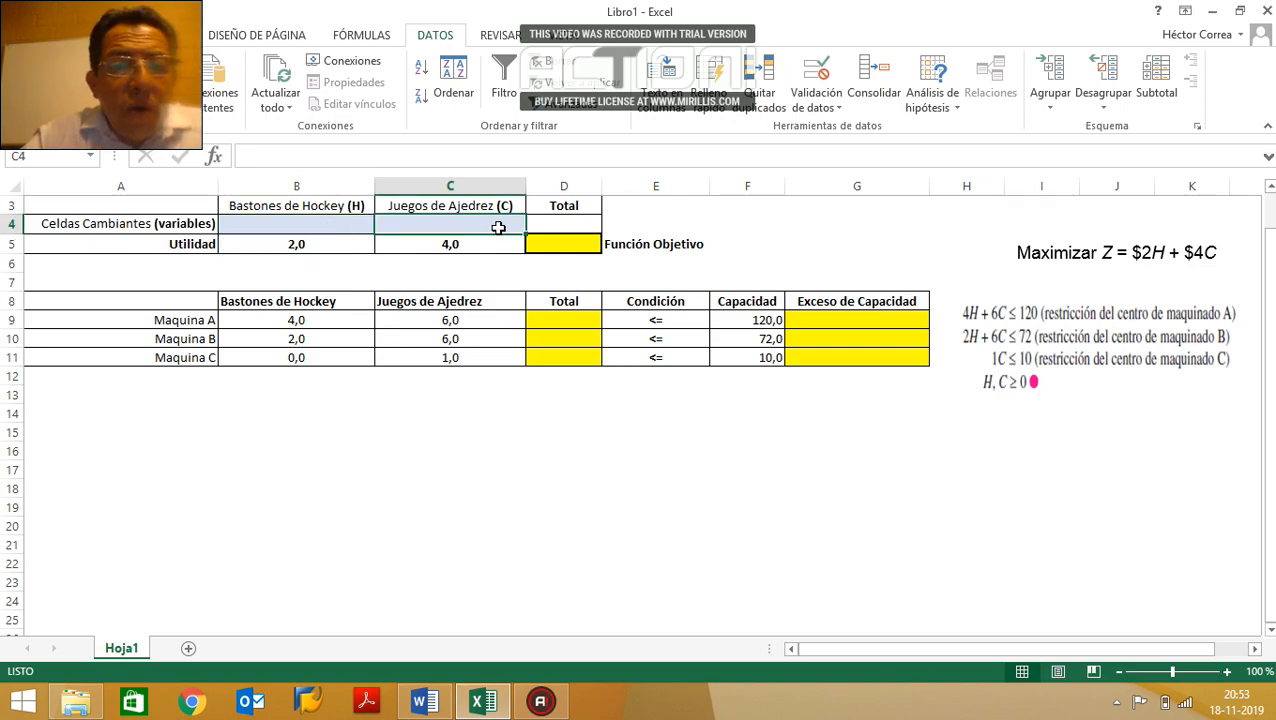
left_click(470, 243)
Step: Enter the objective function formula =B4*B5+C4*C5 in the Utilidad row's Total cell, D5
left_click(594, 244)
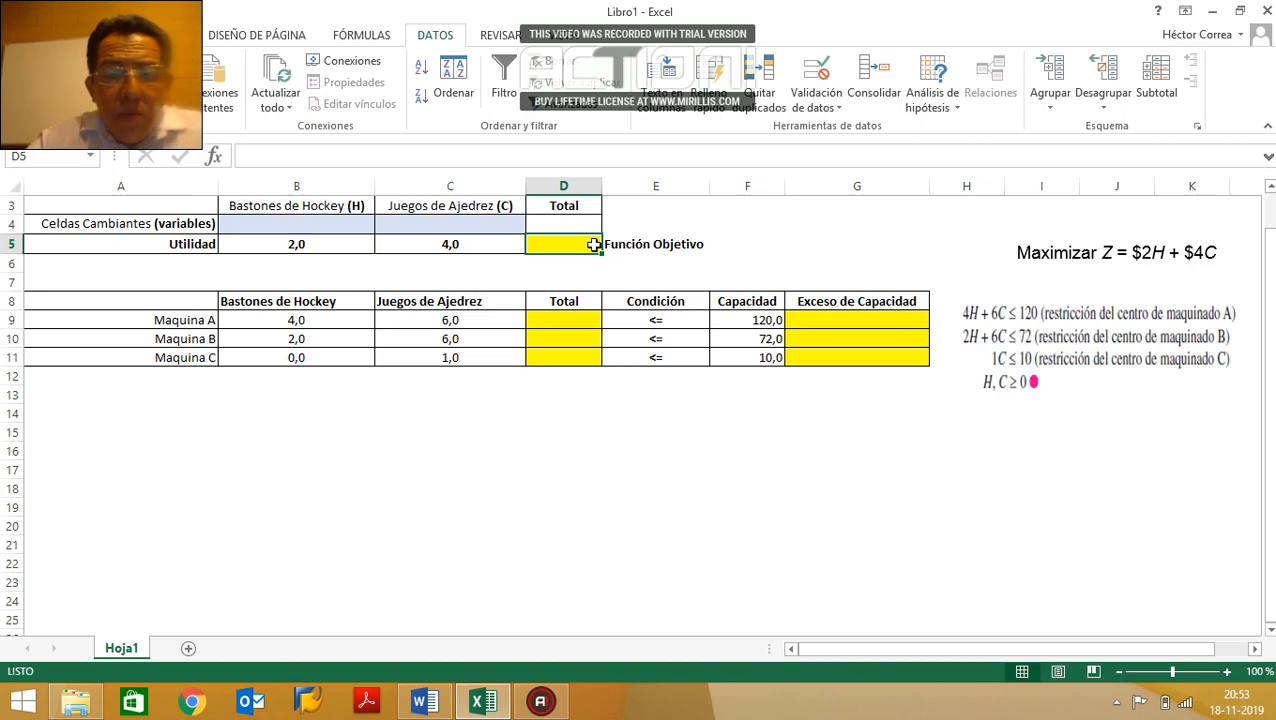
type("+")
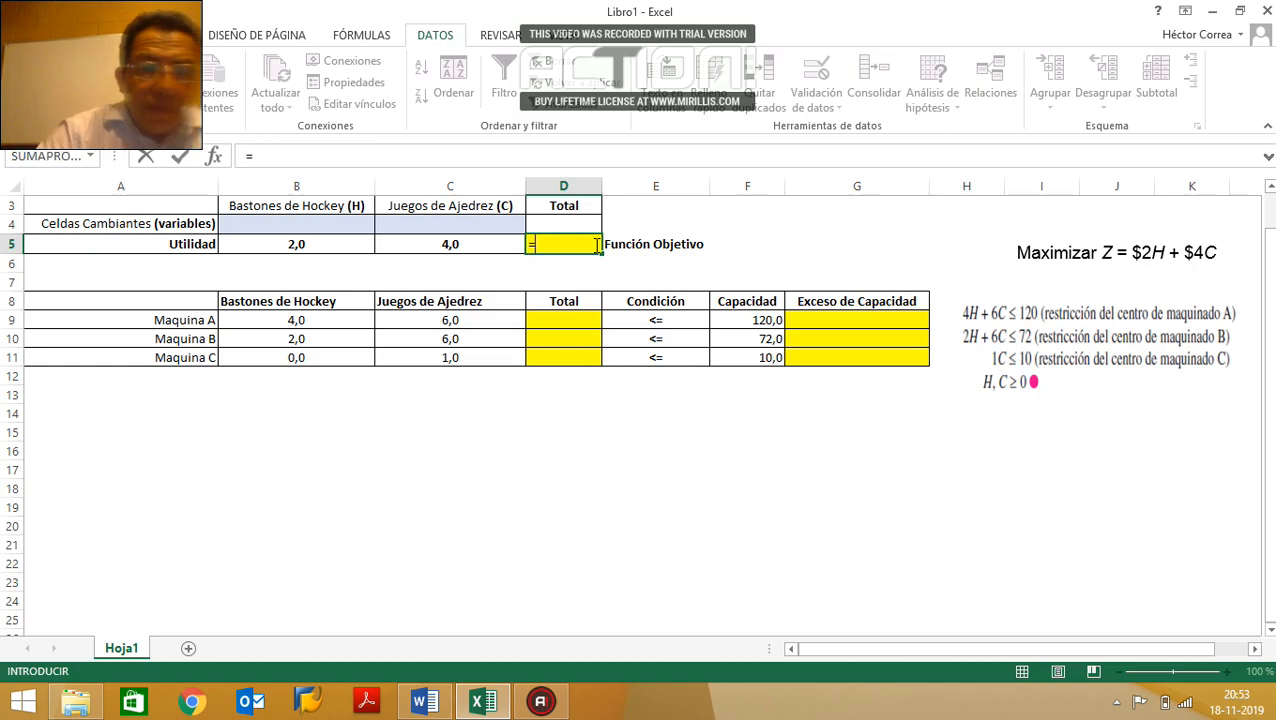
left_click(305, 224)
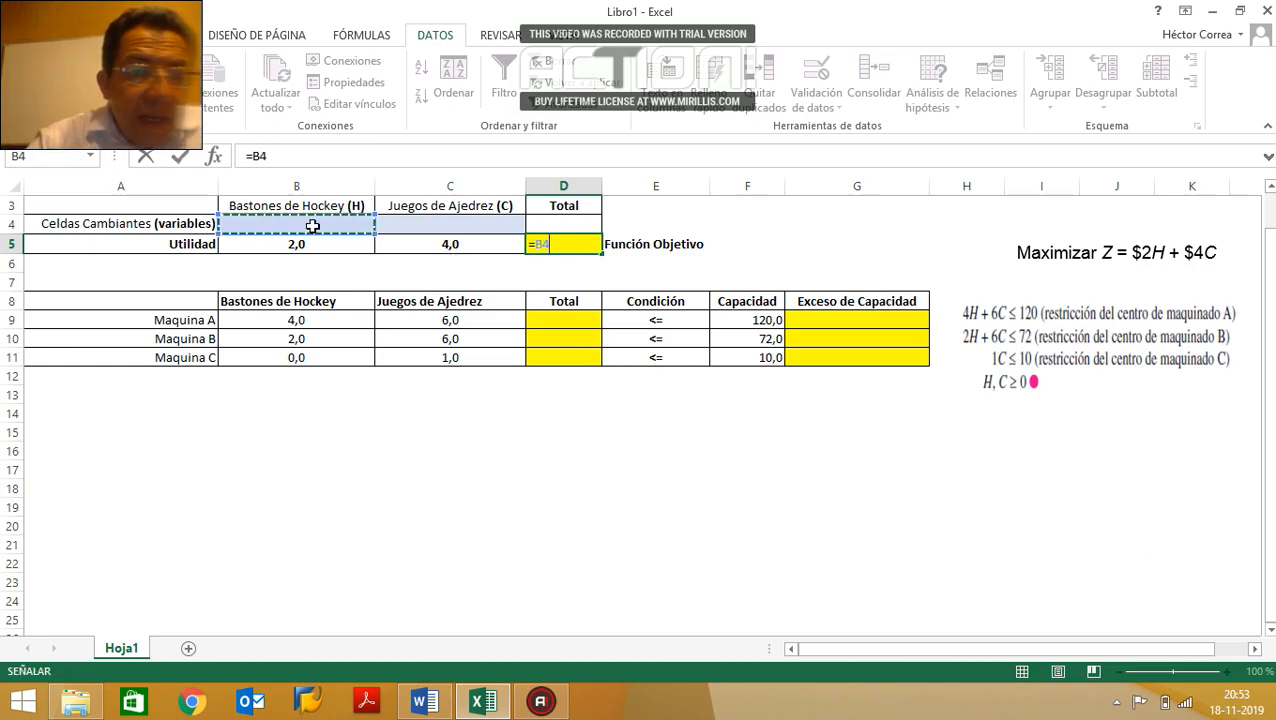
type("*")
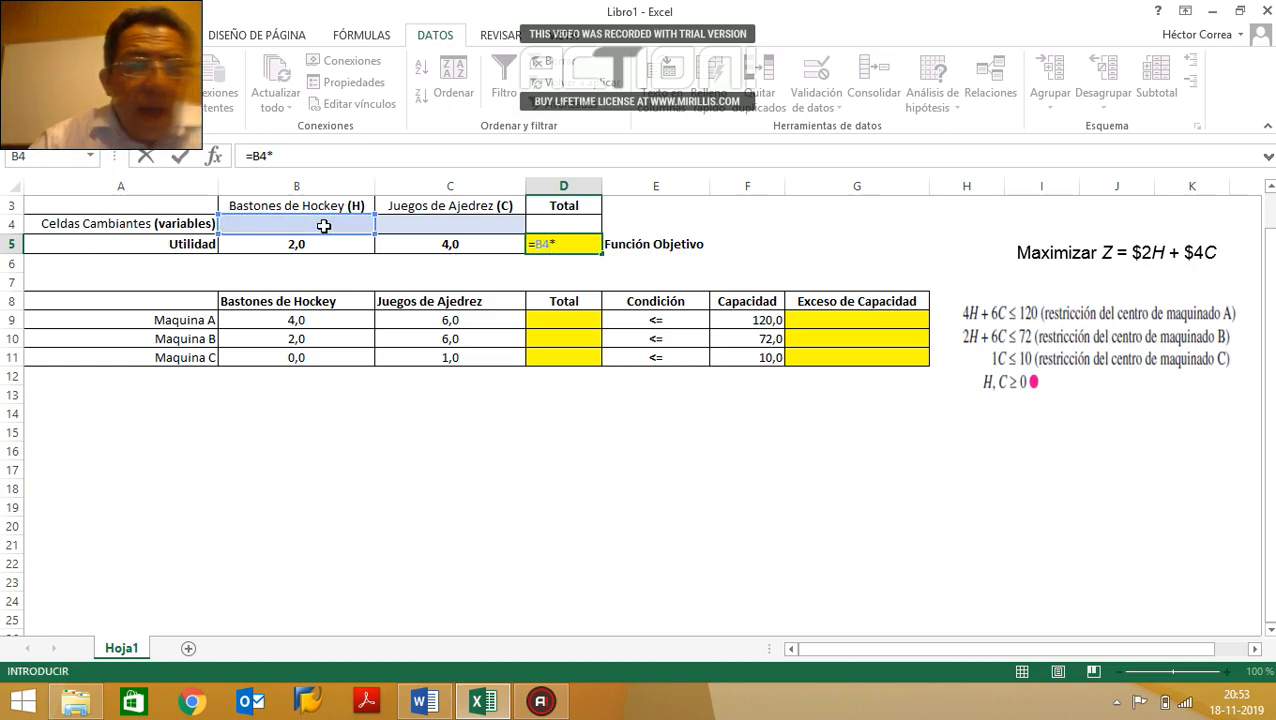
left_click(318, 247)
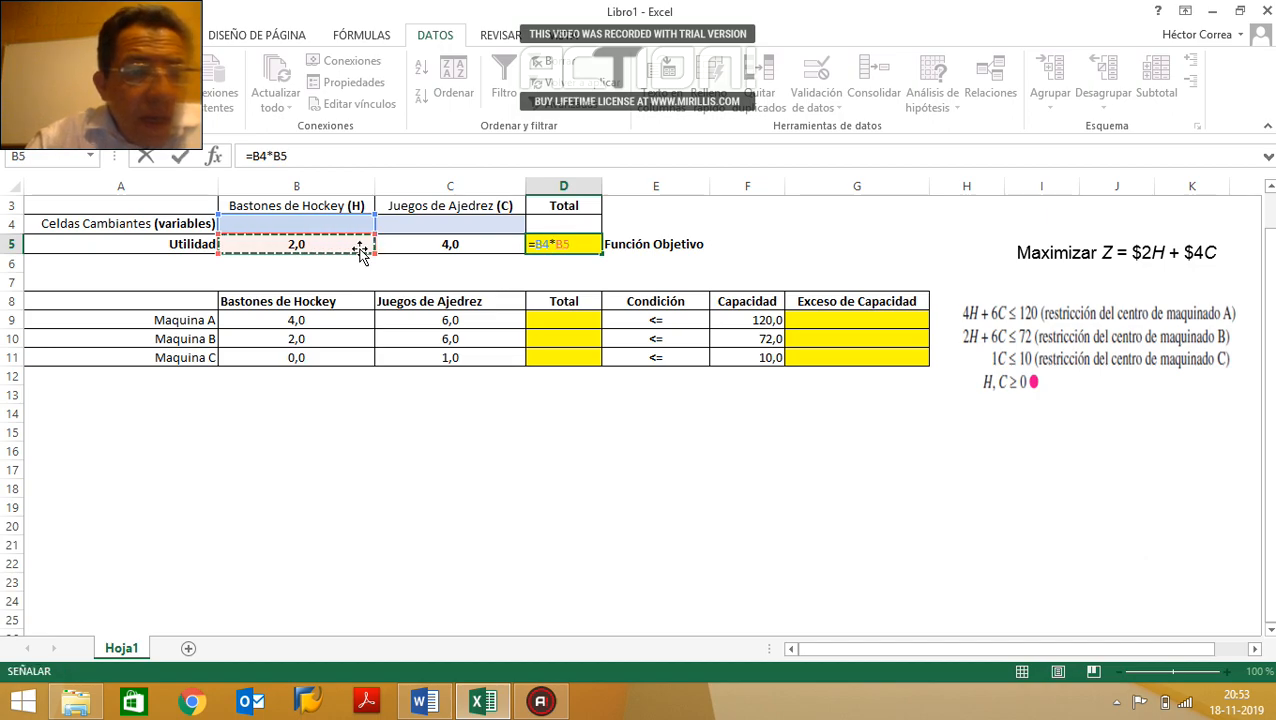
type("+")
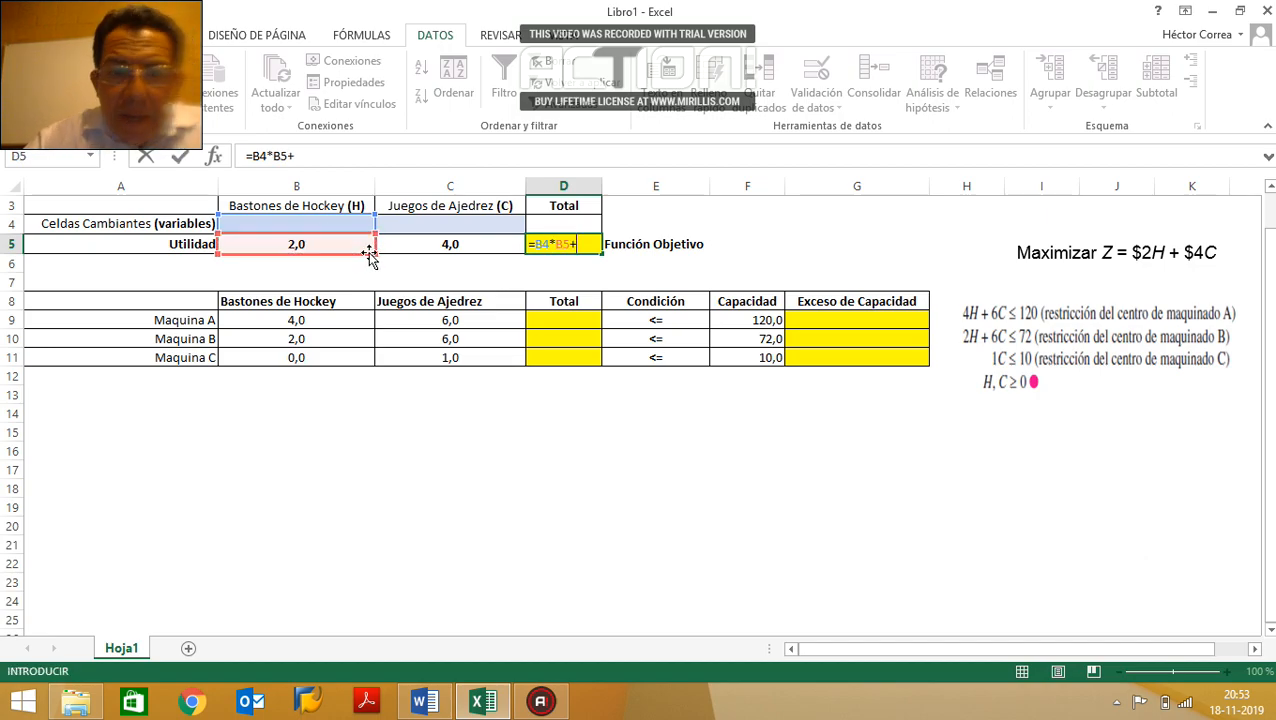
left_click(436, 226)
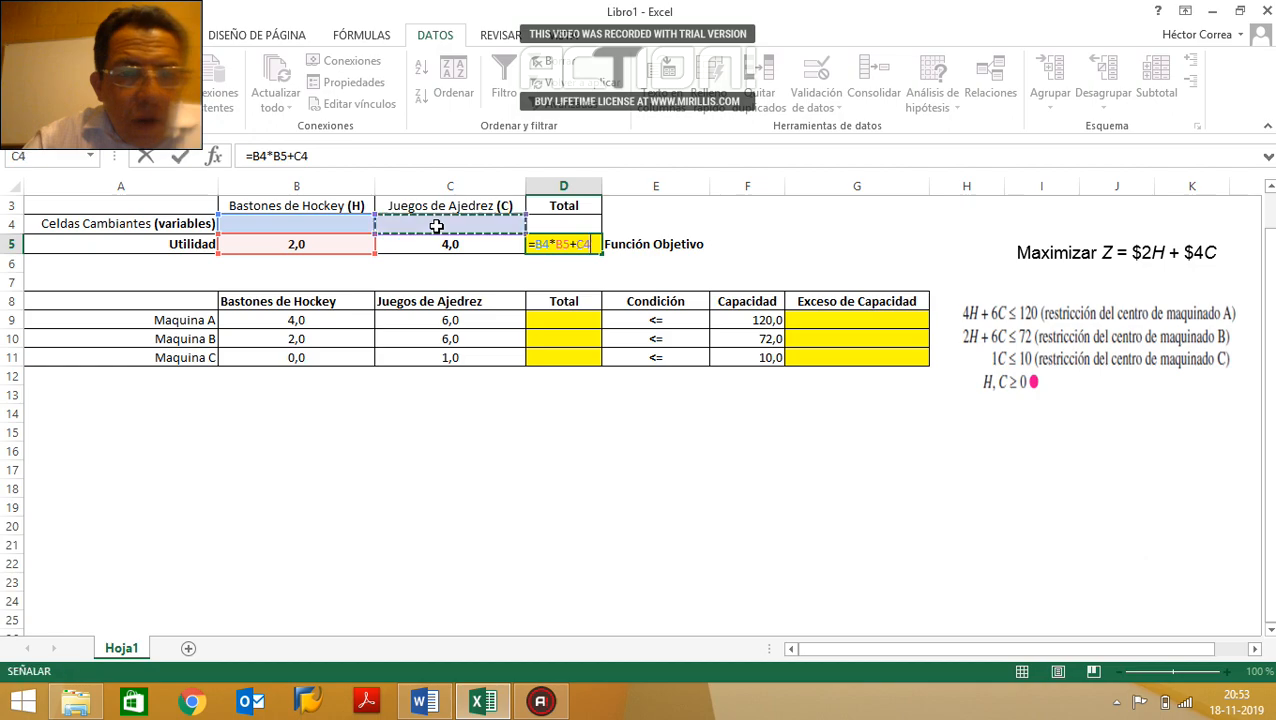
type("*")
left_click(458, 243)
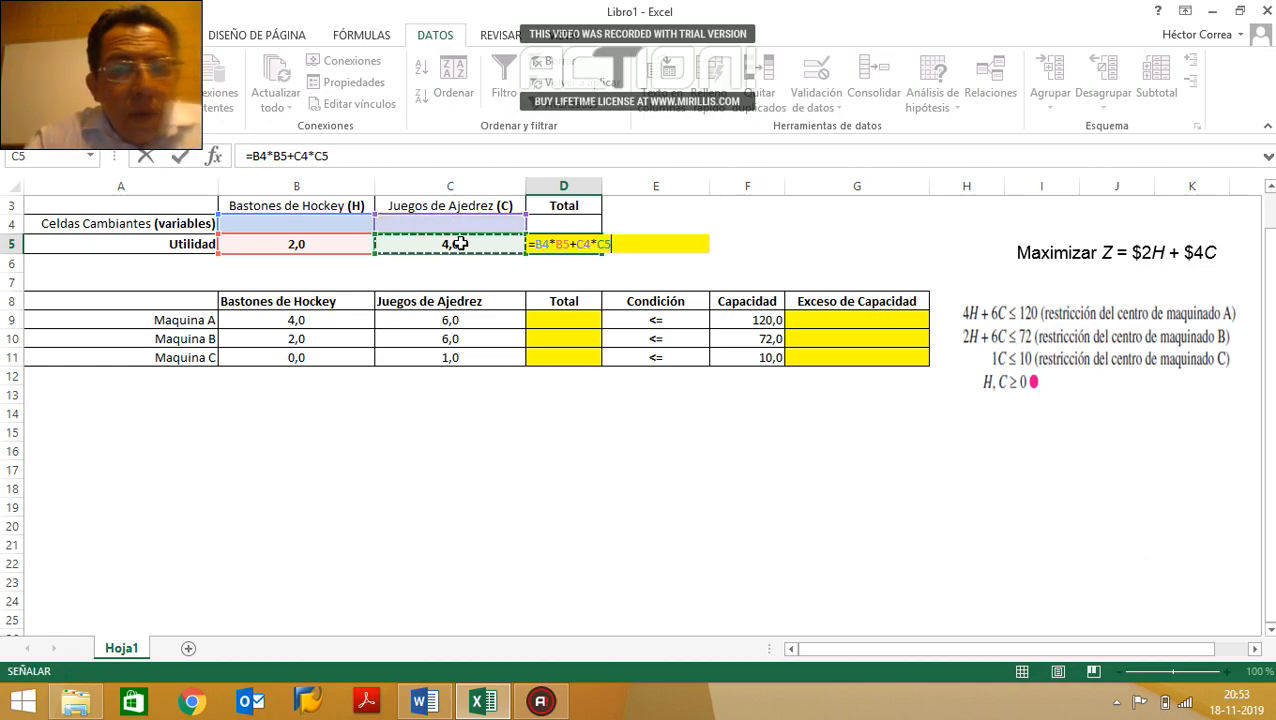
key("Return")
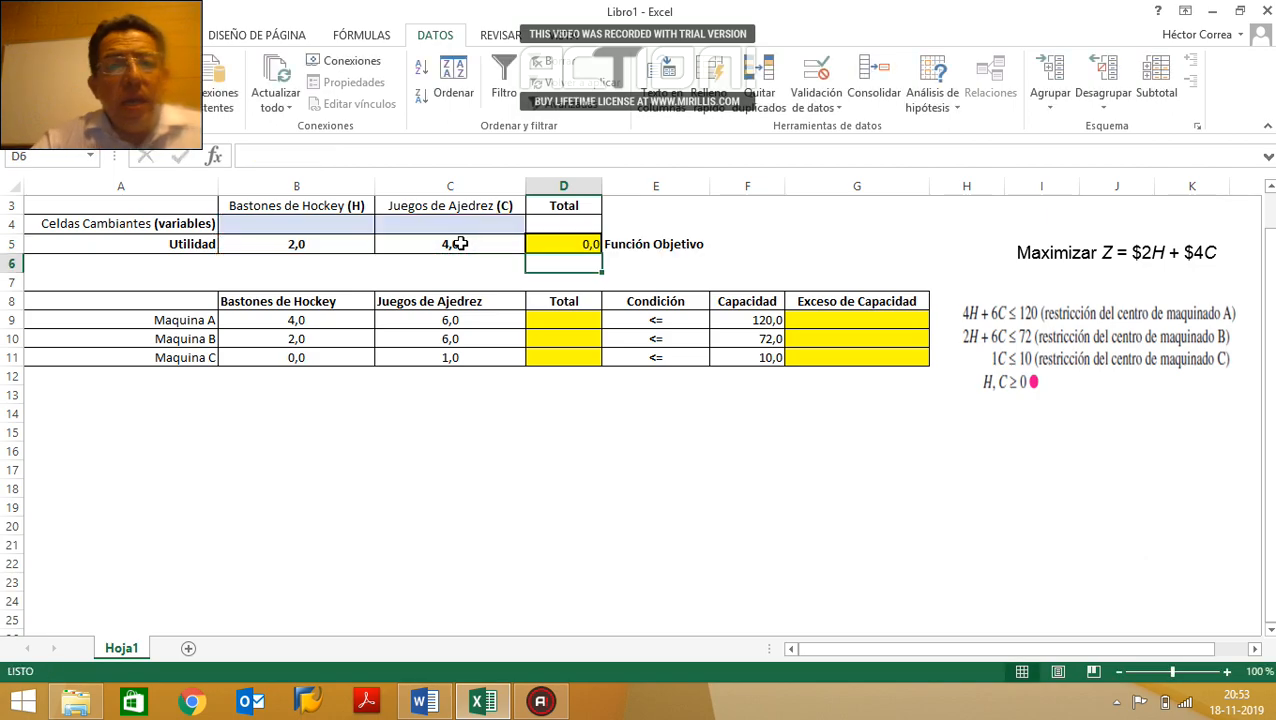
Step: Replace the formula in D5 with the SUMAPRODUCTO function, using B4:C4 as Matriz1 and B5:C5 as Matriz2
left_click(562, 244)
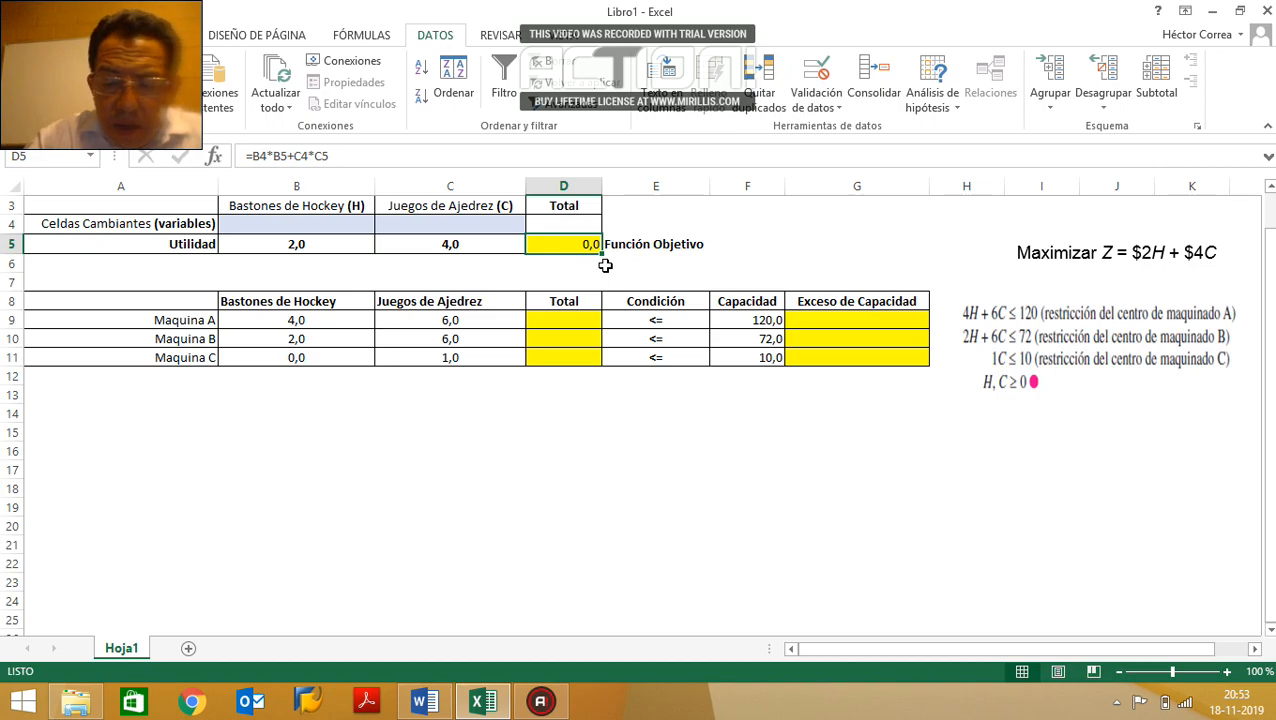
type("+")
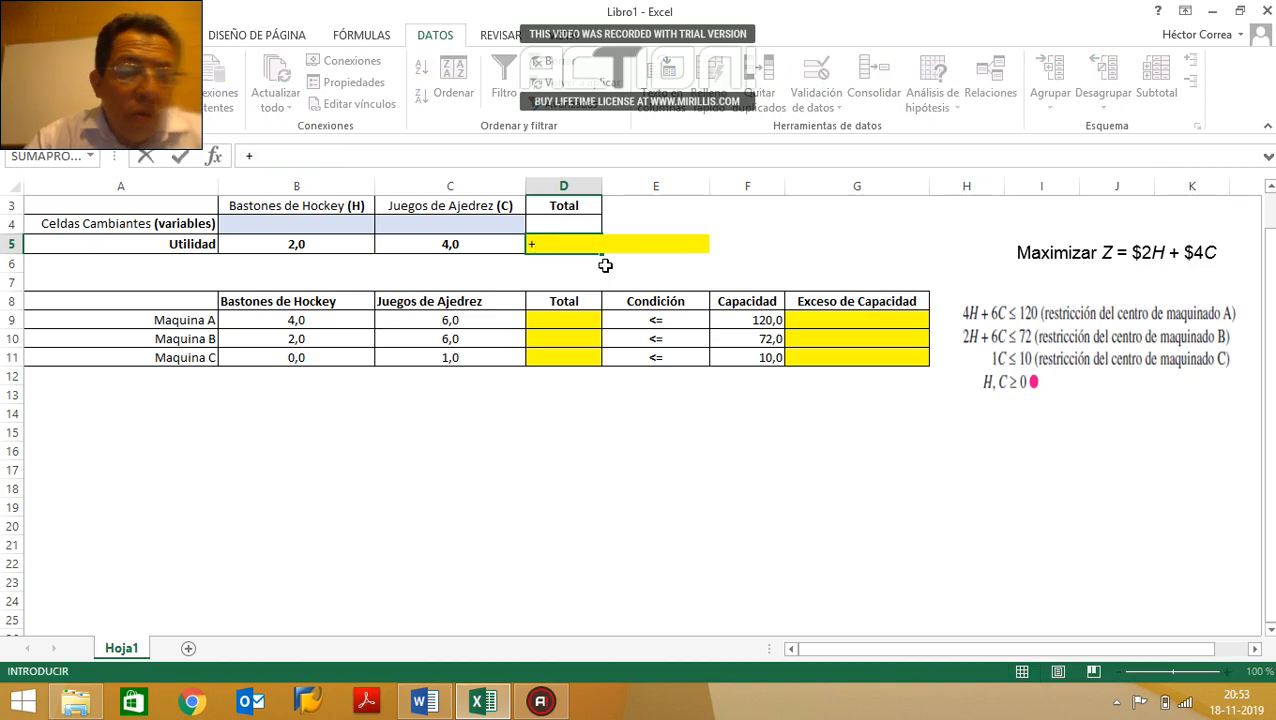
key("BackSpace")
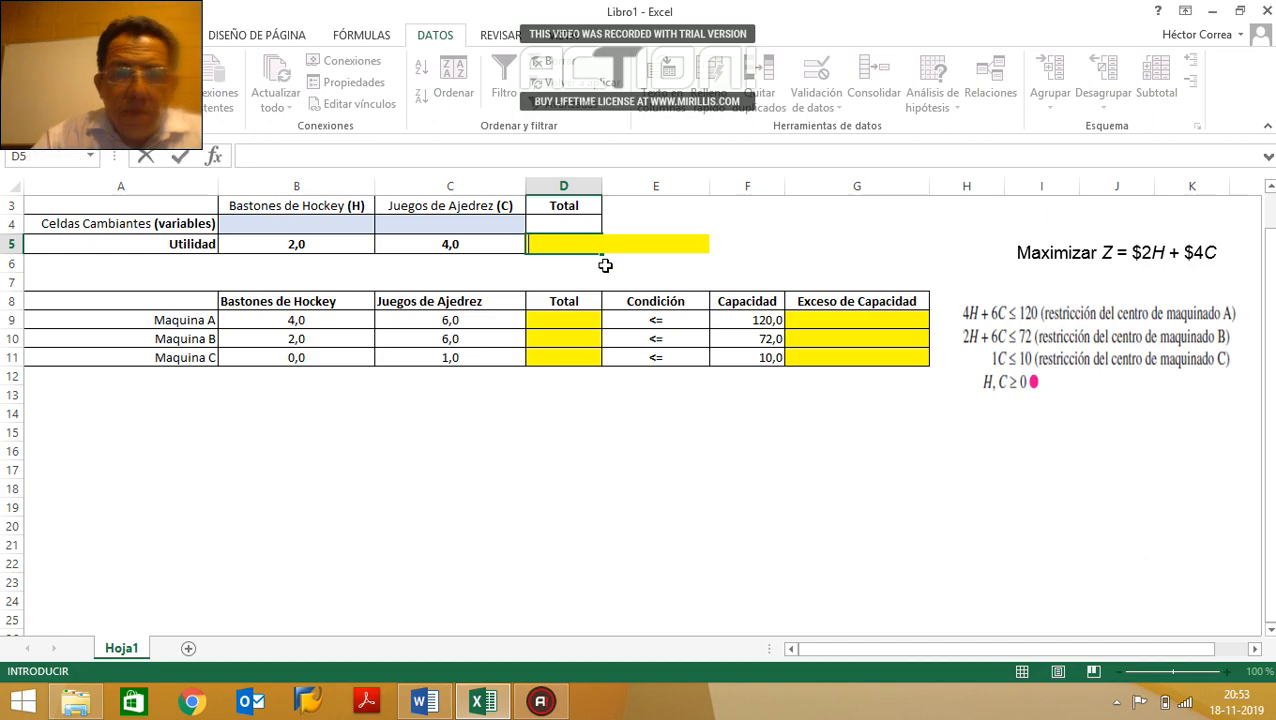
left_click(215, 157)
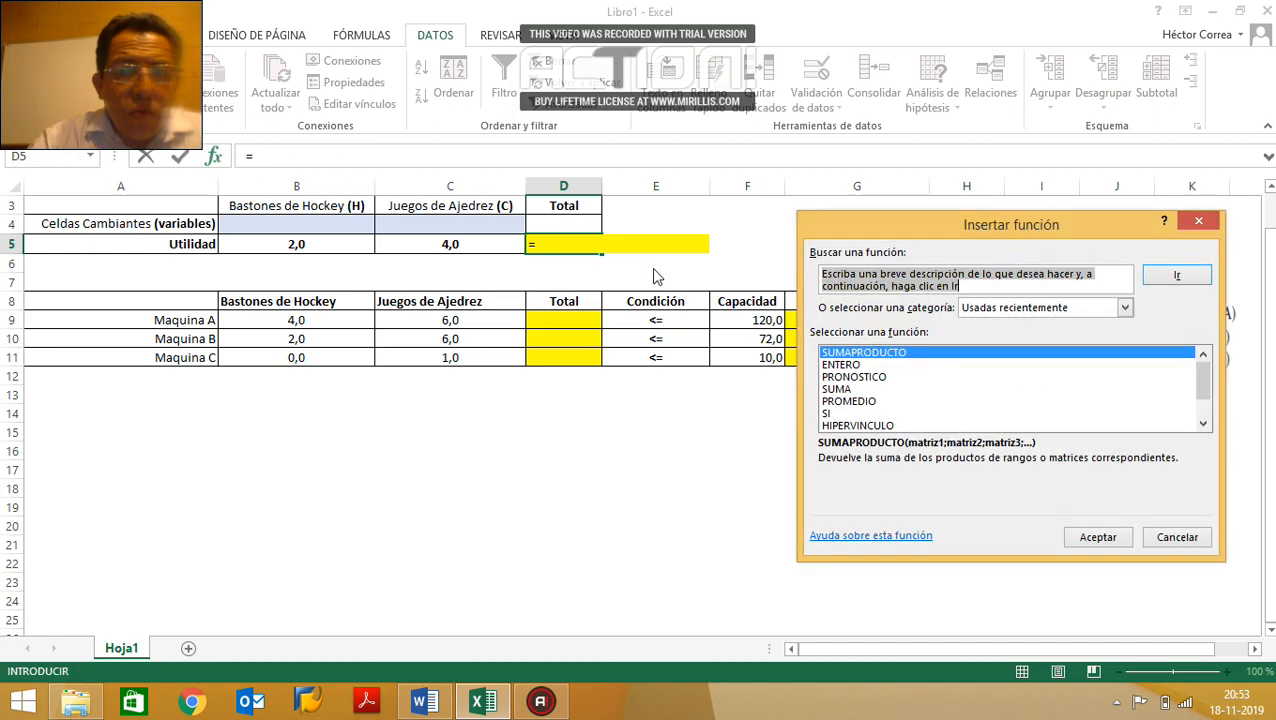
double_click(866, 354)
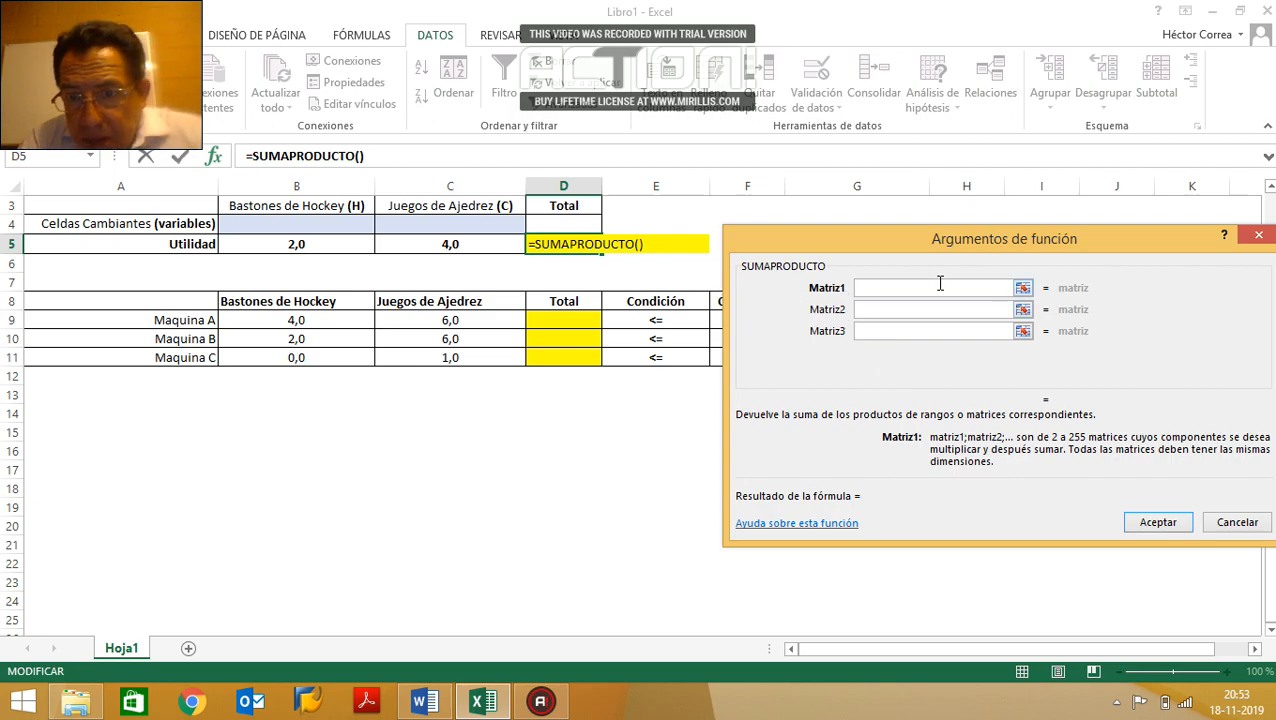
left_click_drag(340, 223, 470, 234)
left_click(893, 308)
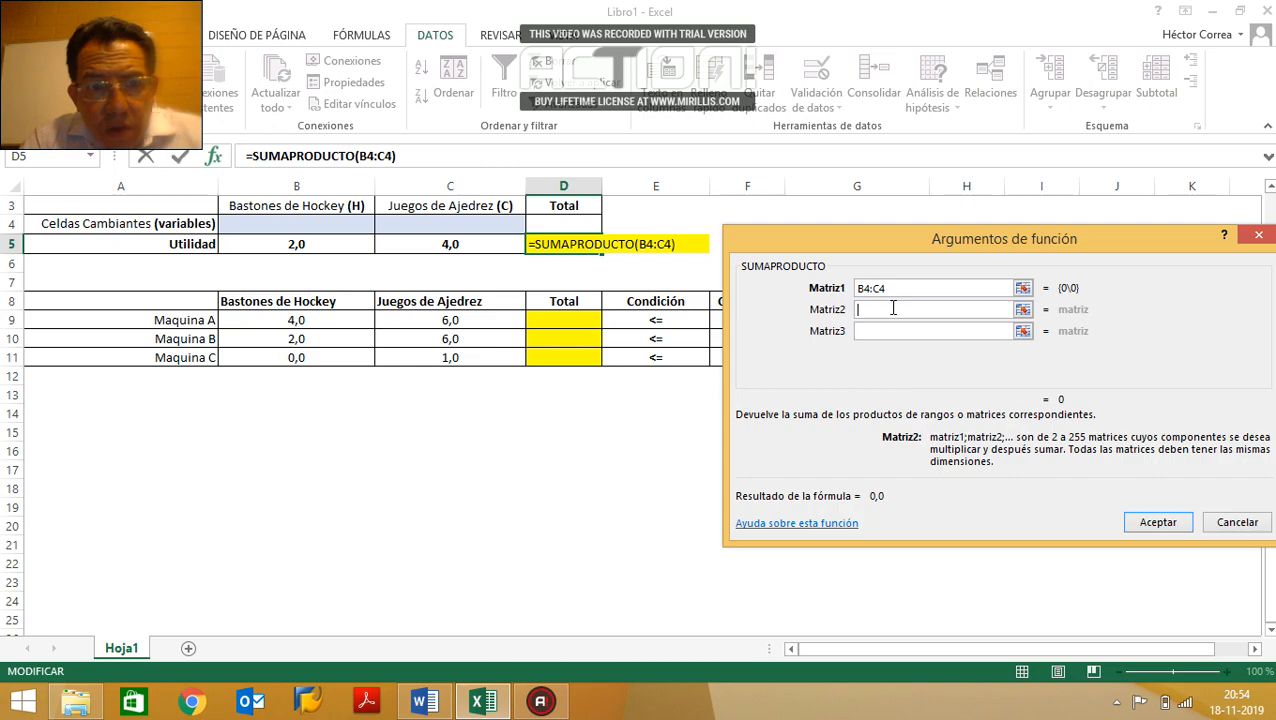
left_click_drag(316, 244, 455, 247)
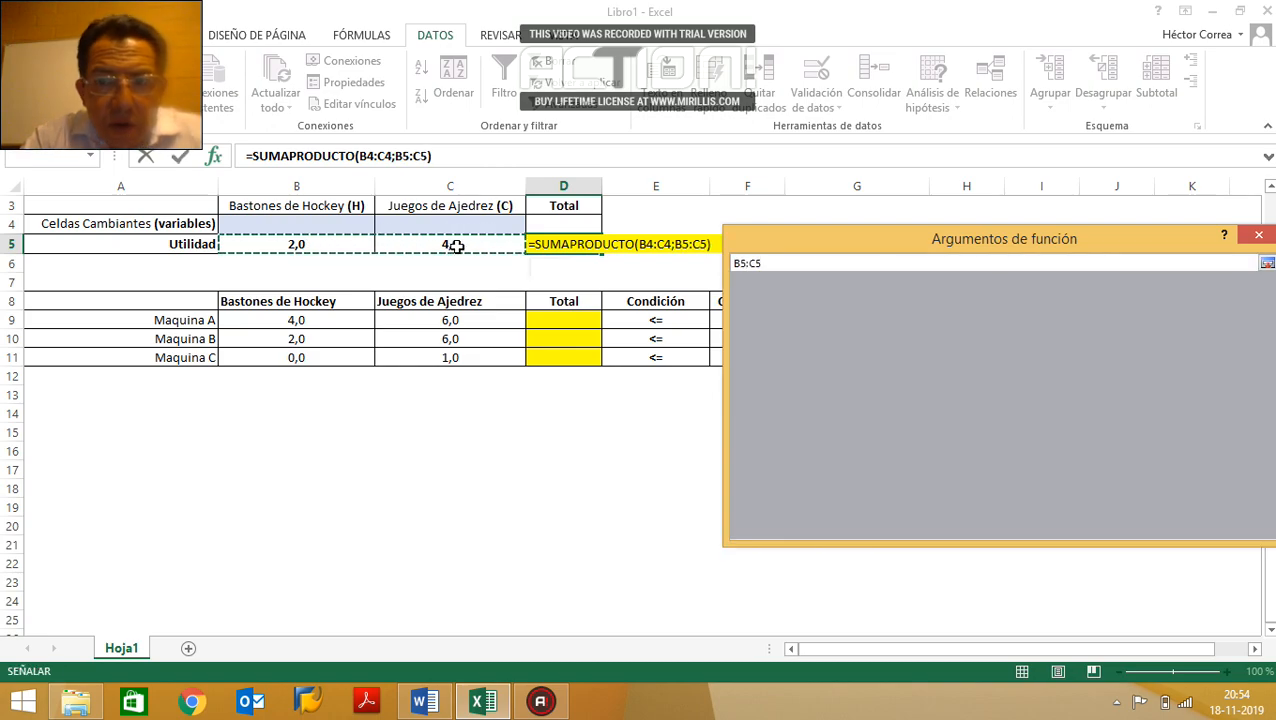
left_click(1157, 523)
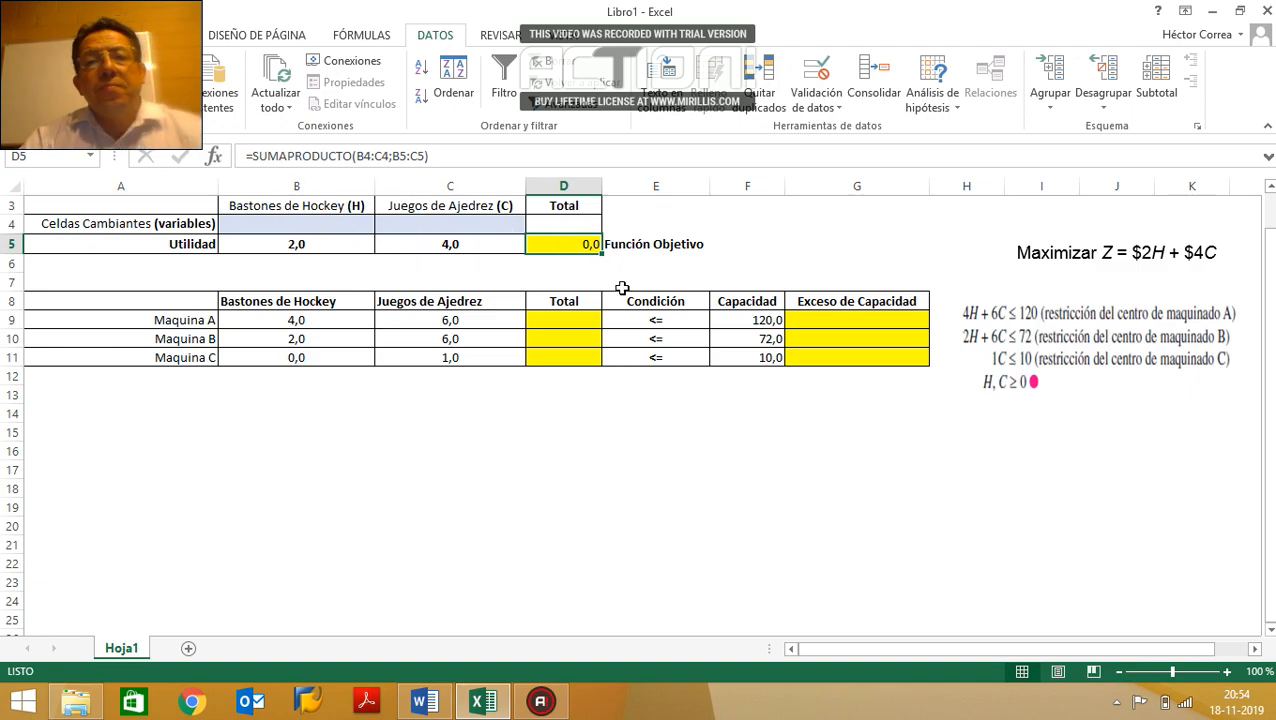
Step: Enter trial values of 10 in the changing cells B4 (Bastones de Hockey) and C4 (Juegos de Ajedrez)
left_click(346, 228)
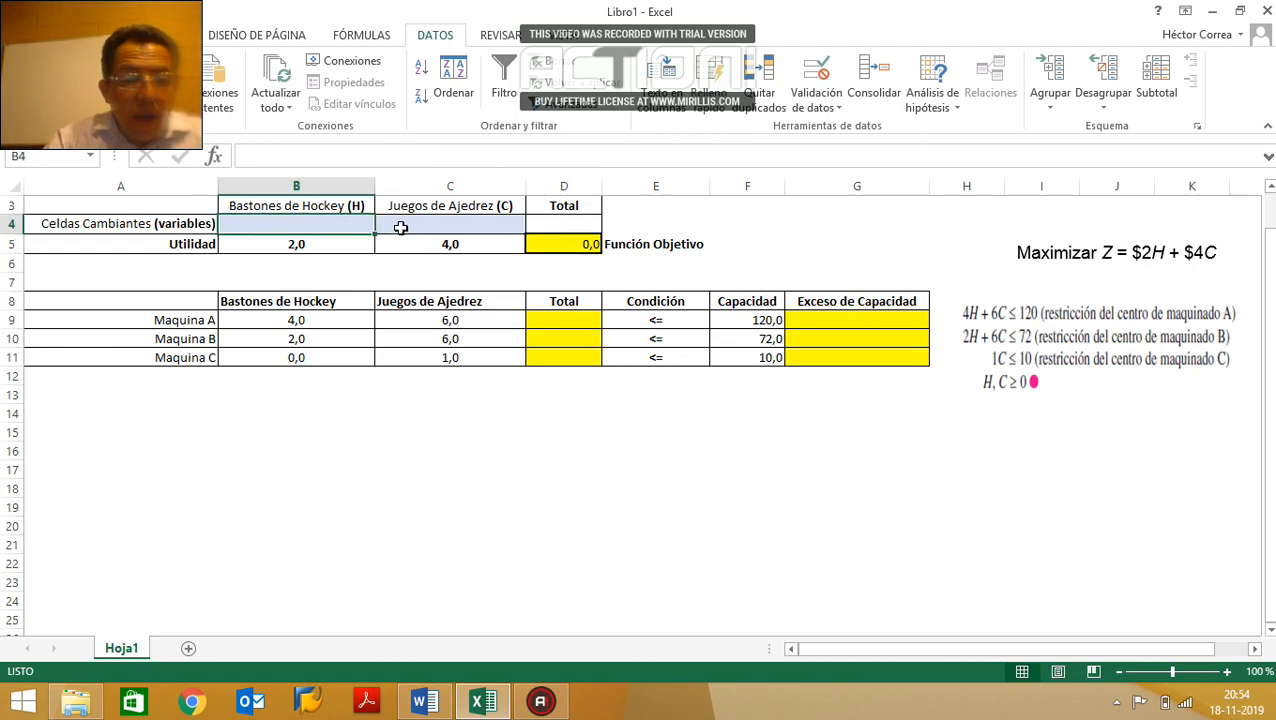
type("10")
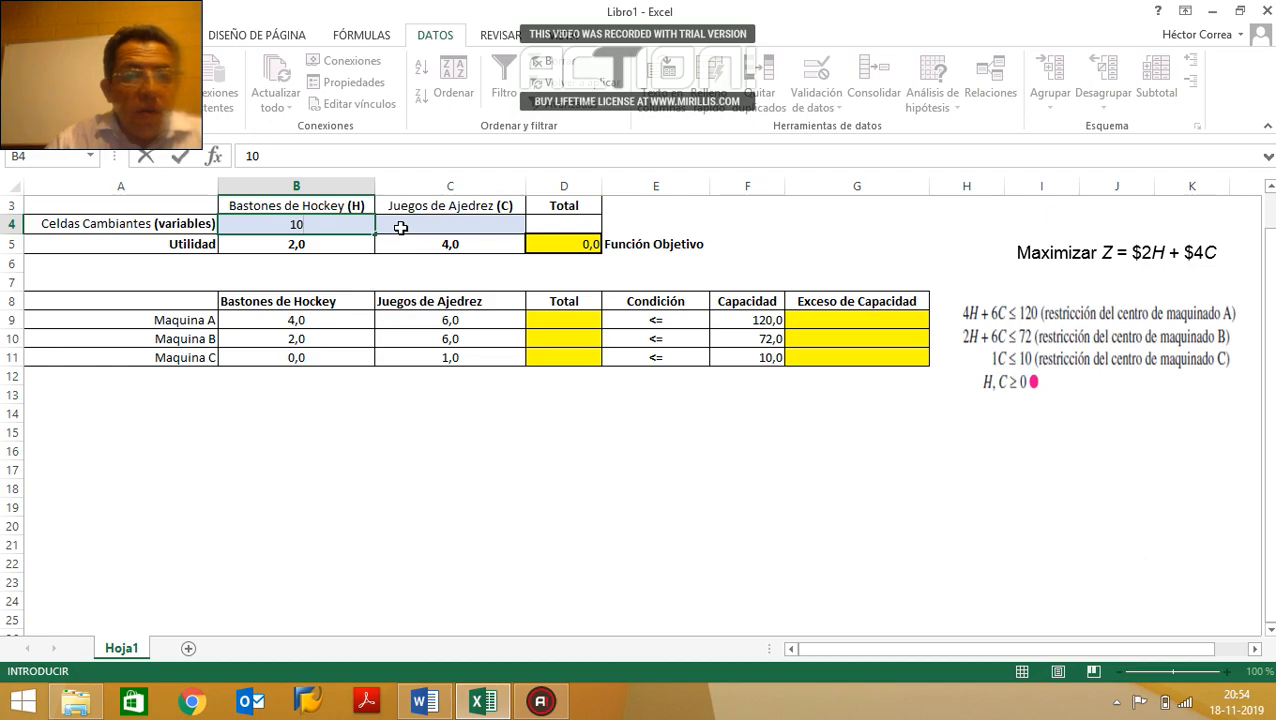
left_click(400, 228)
type("10")
key("Return")
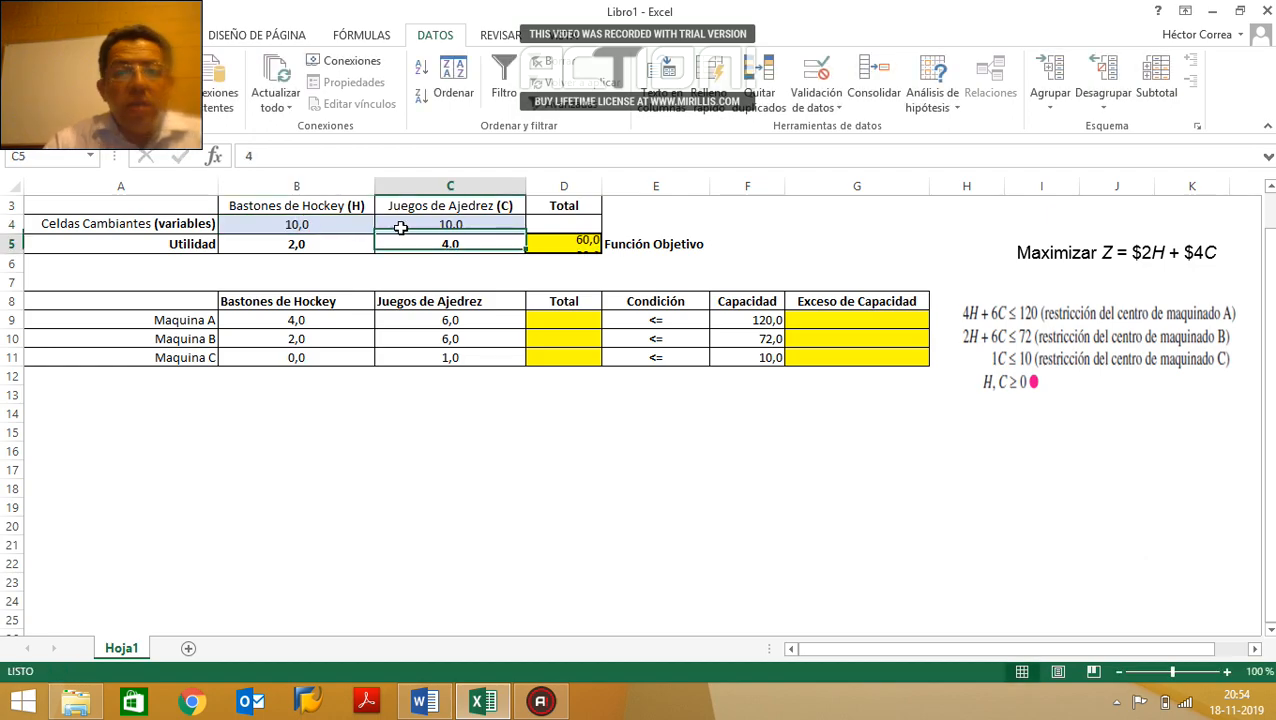
Step: Clear the trial values from the changing cells B4:C4
left_click_drag(308, 224, 470, 224)
key("Delete")
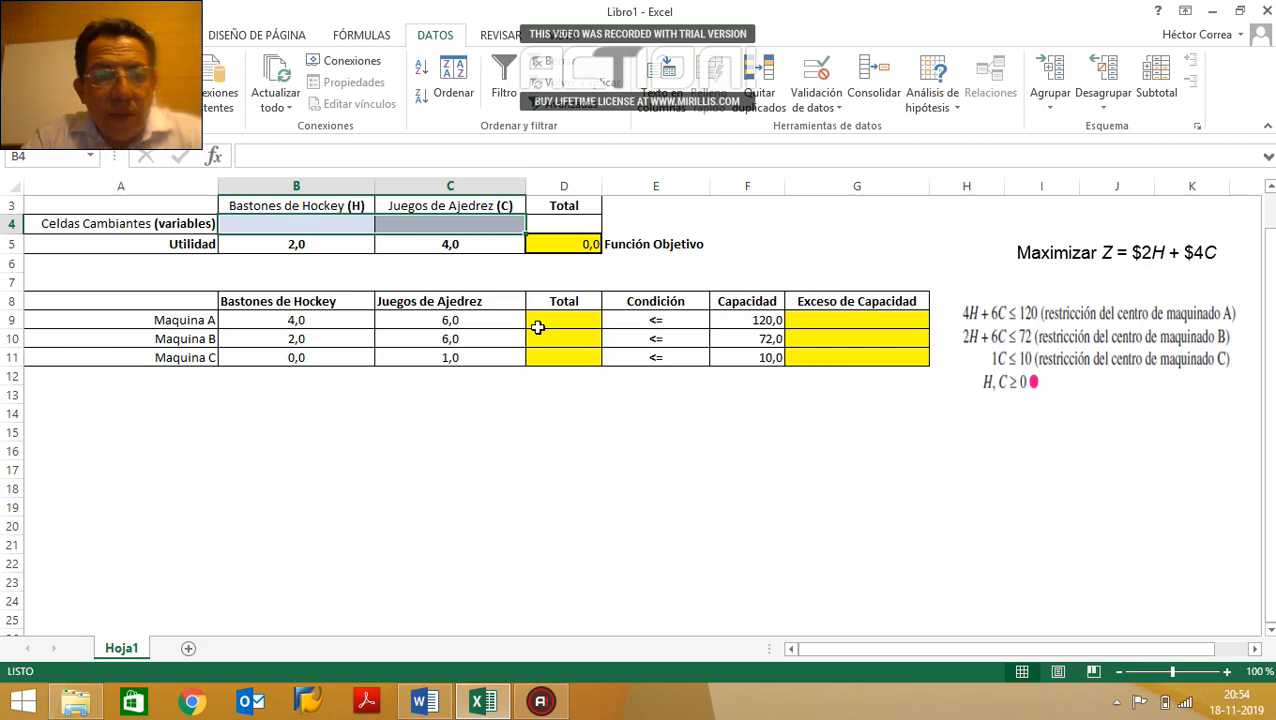
Step: Enter the constraint formula +B9*B4+C9*C4 in Maquina A's Total cell, D9
left_click(314, 322)
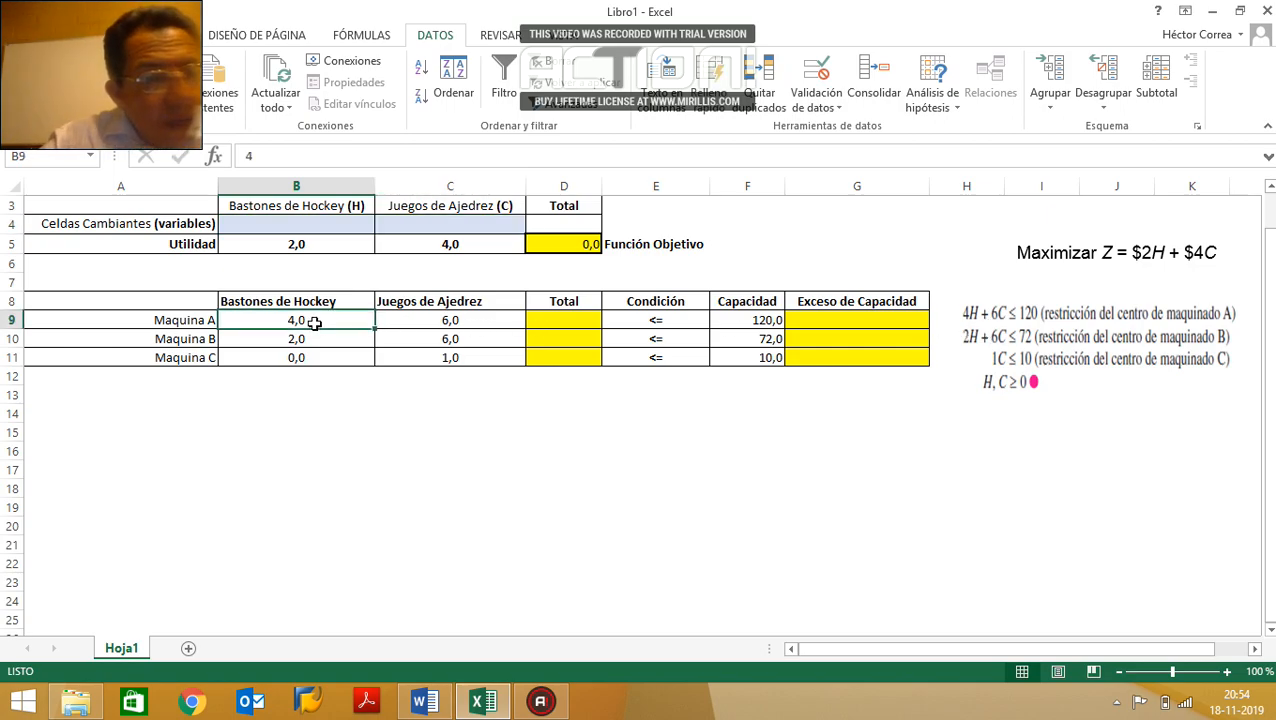
left_click(434, 321)
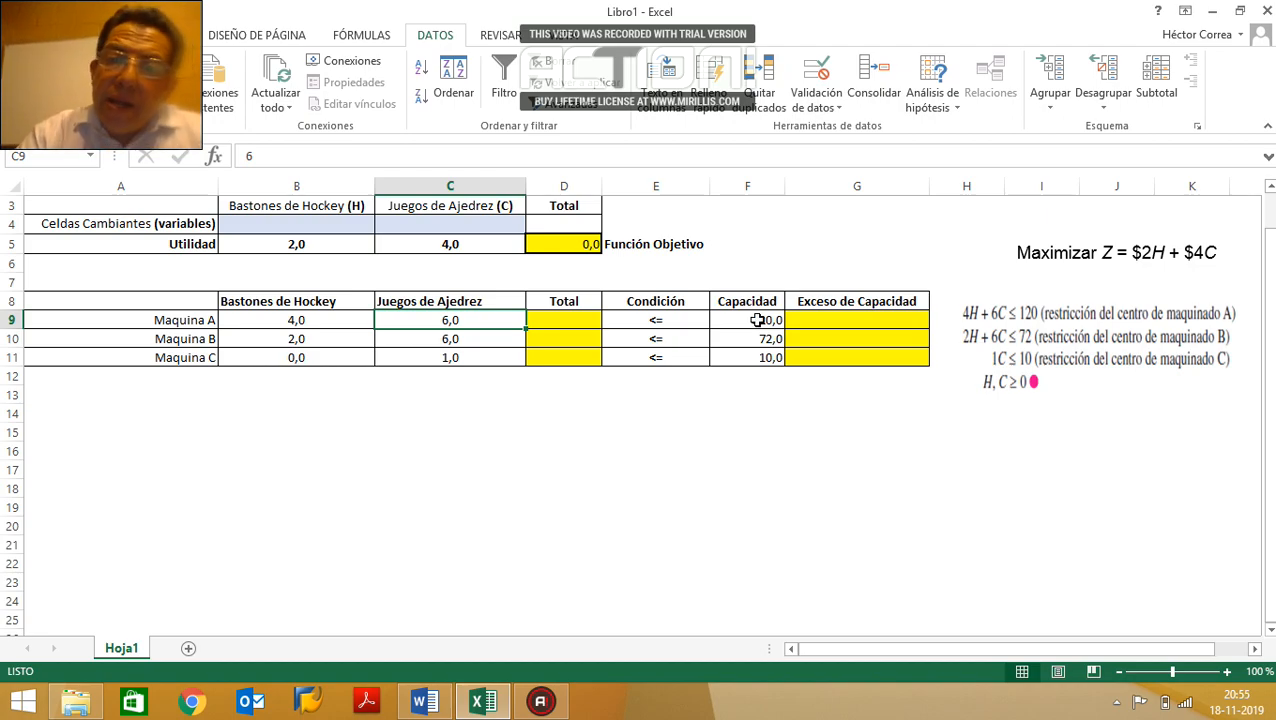
left_click(566, 322)
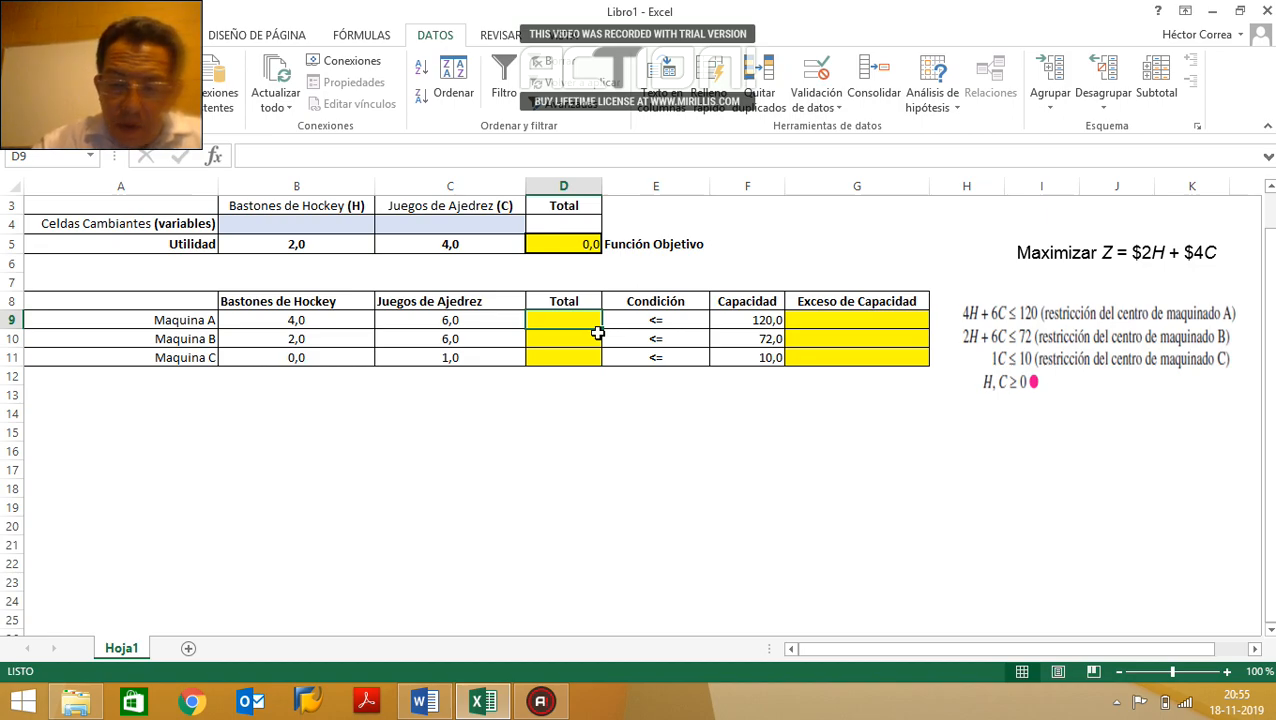
type("+")
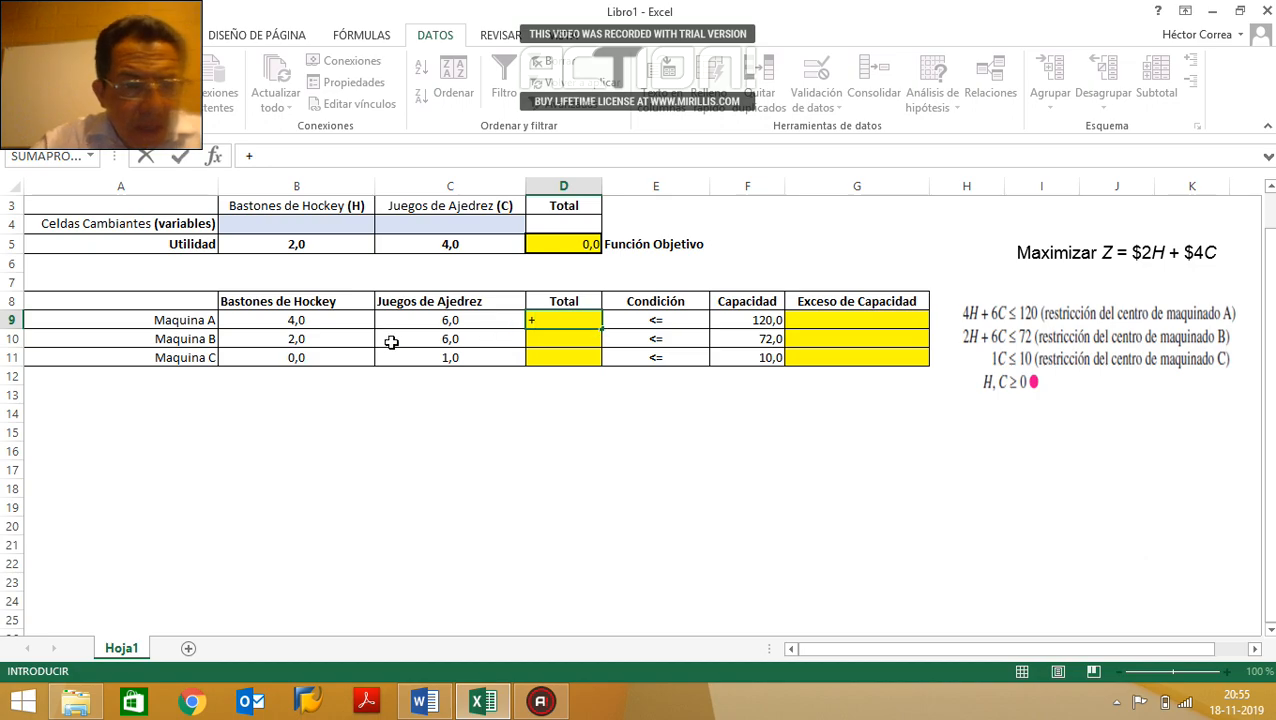
left_click(306, 326)
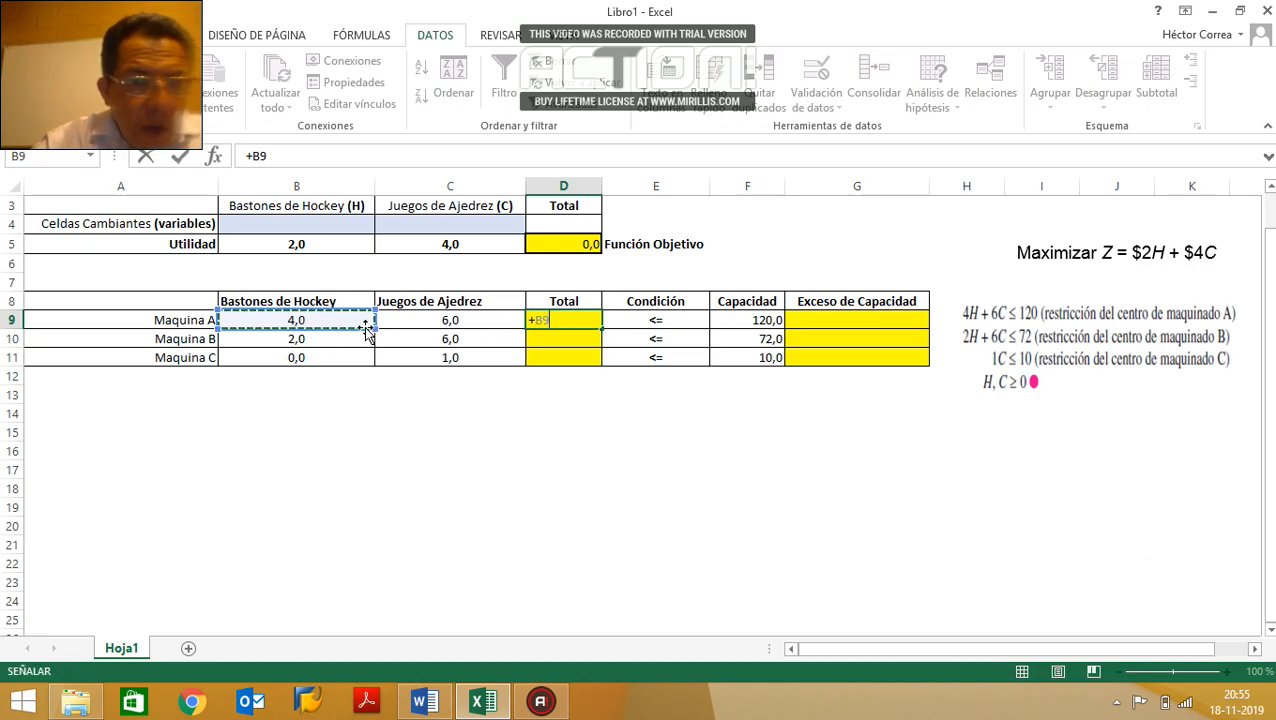
type("*")
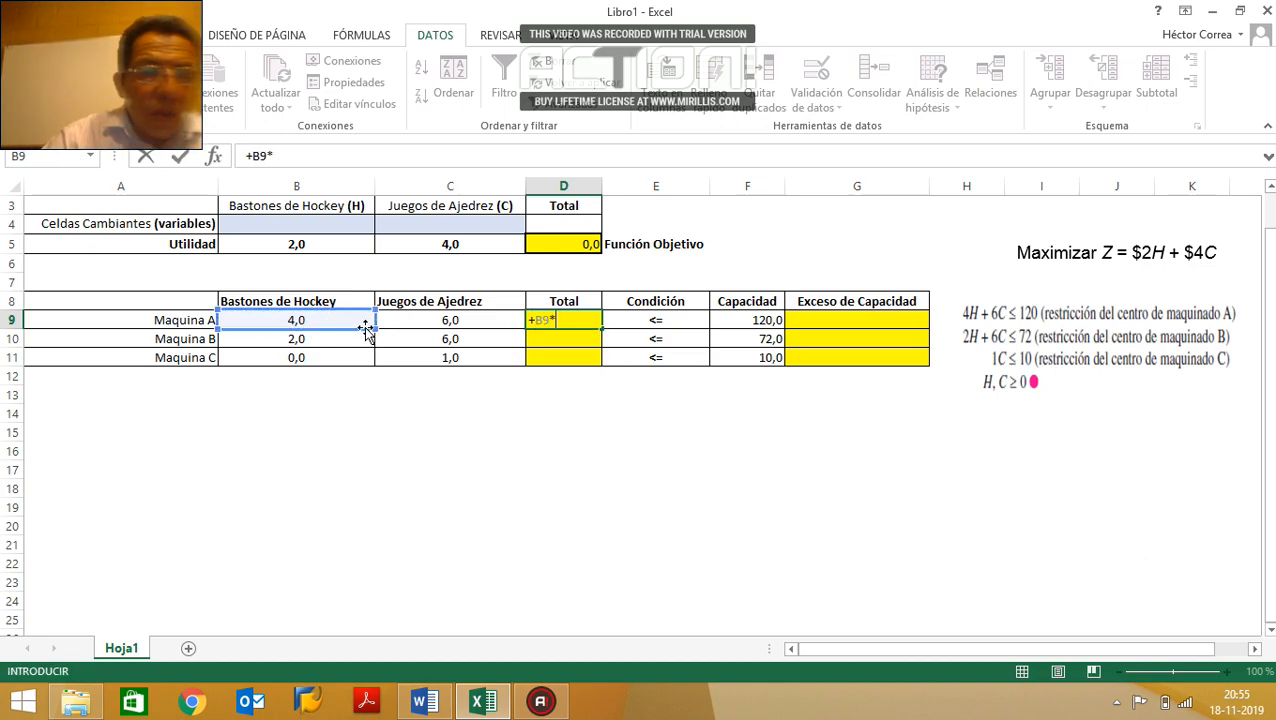
left_click(302, 222)
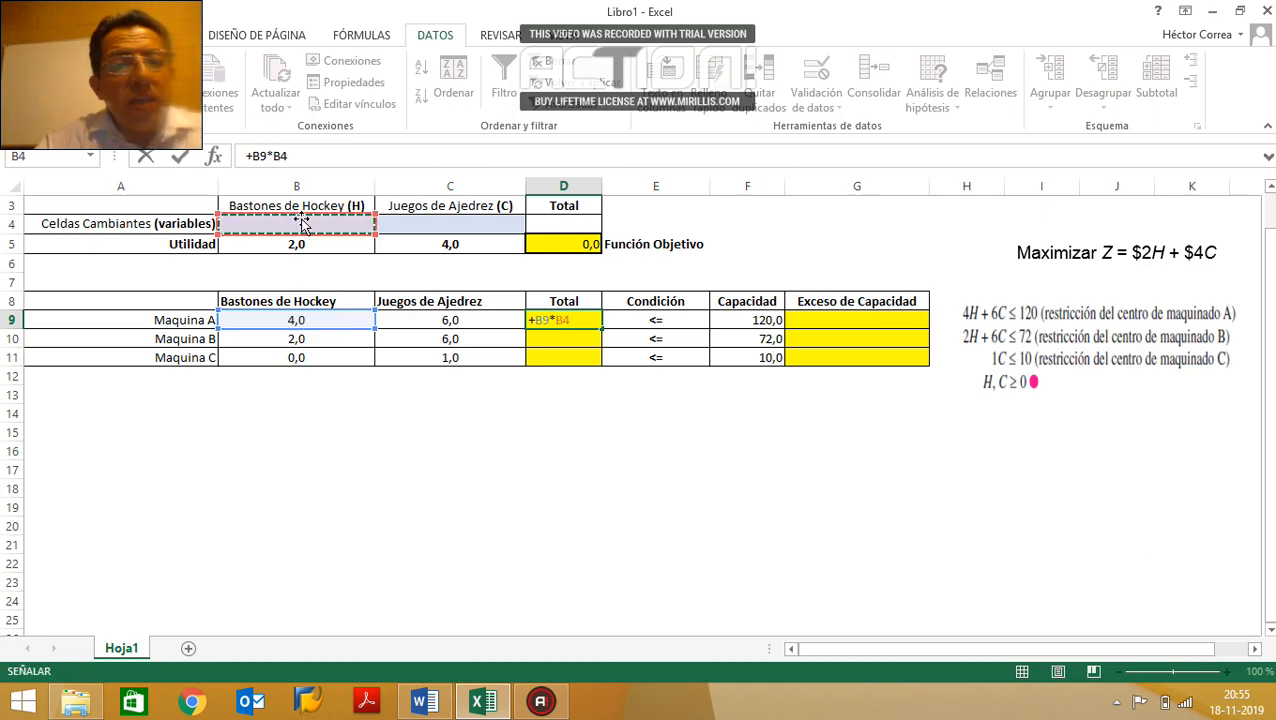
type("+")
left_click(449, 320)
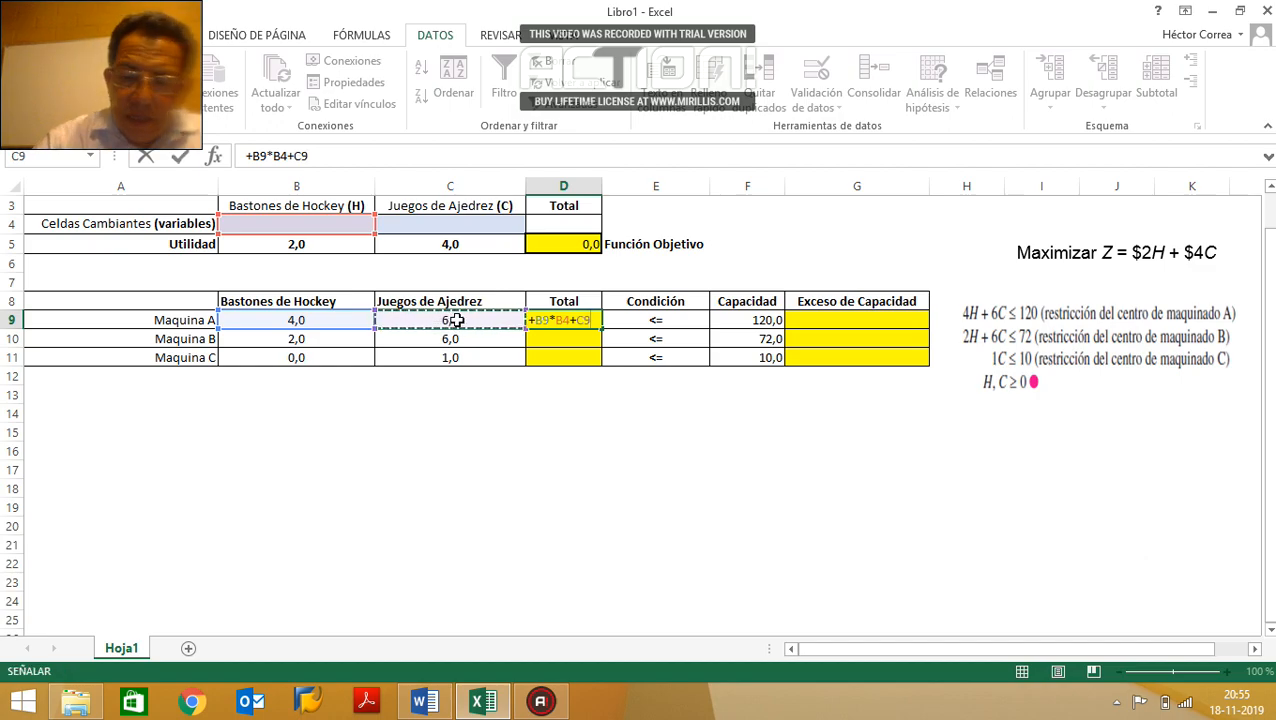
type("*")
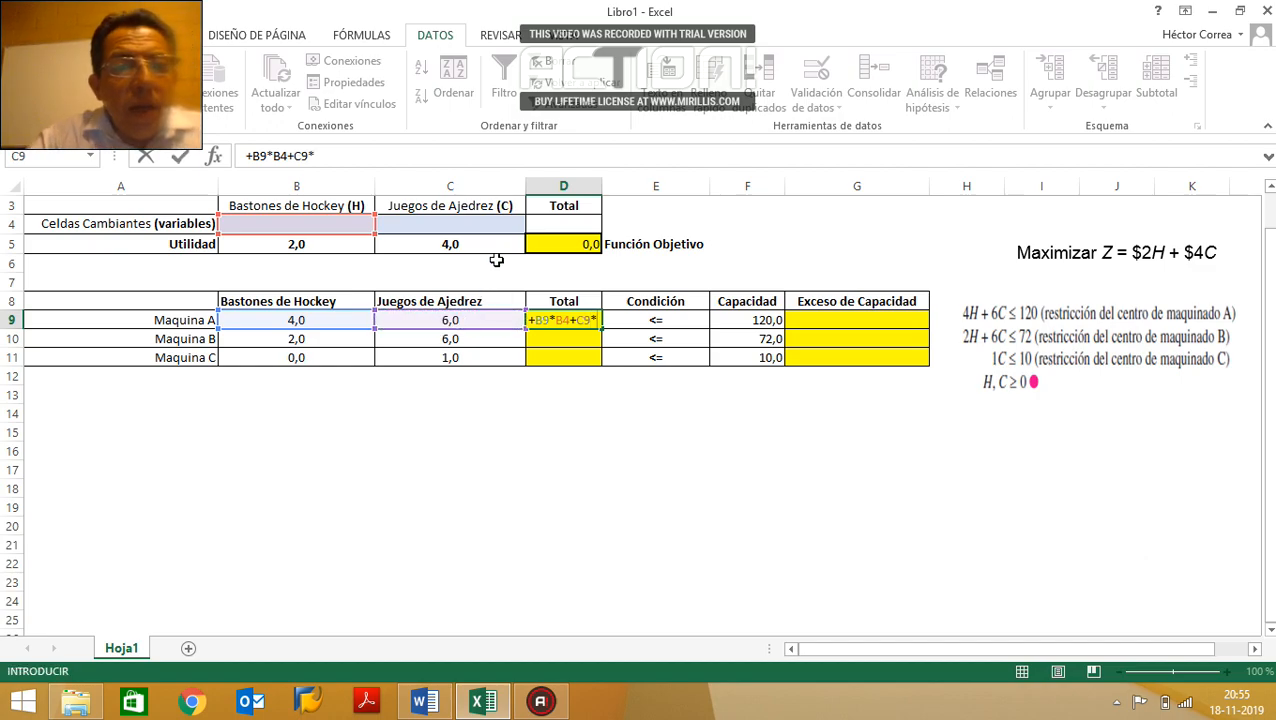
left_click(476, 226)
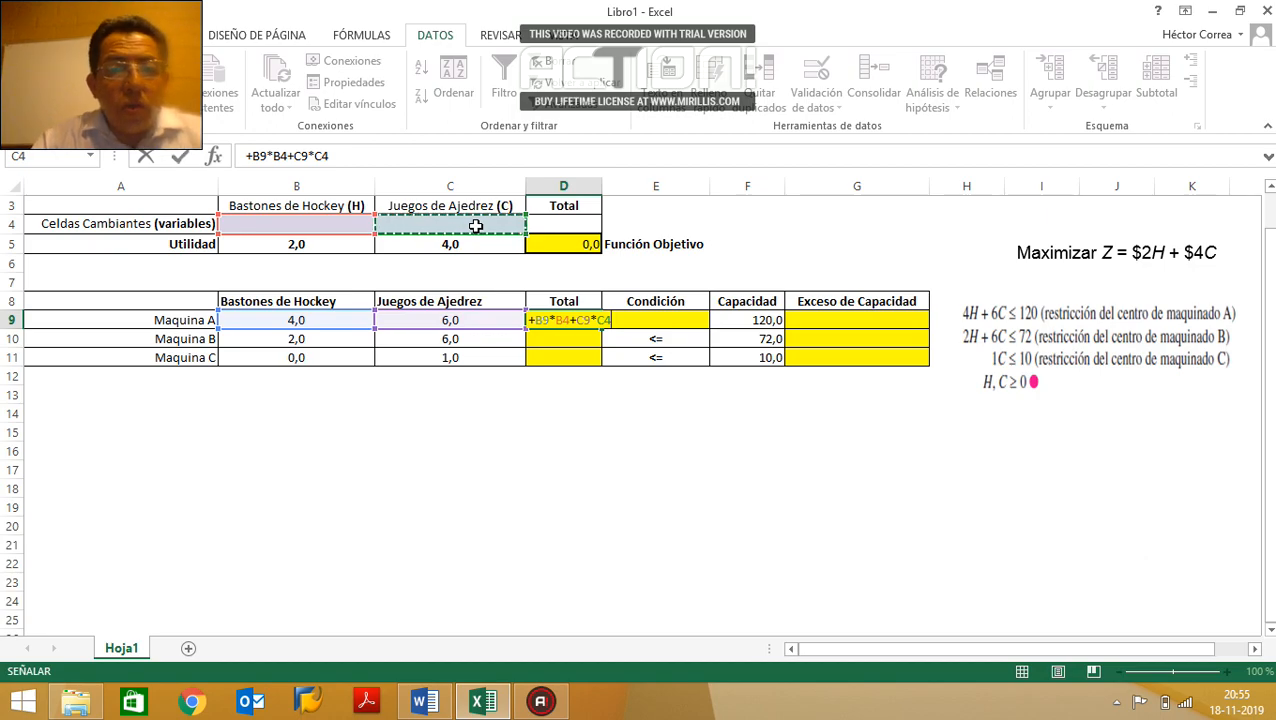
key("Return")
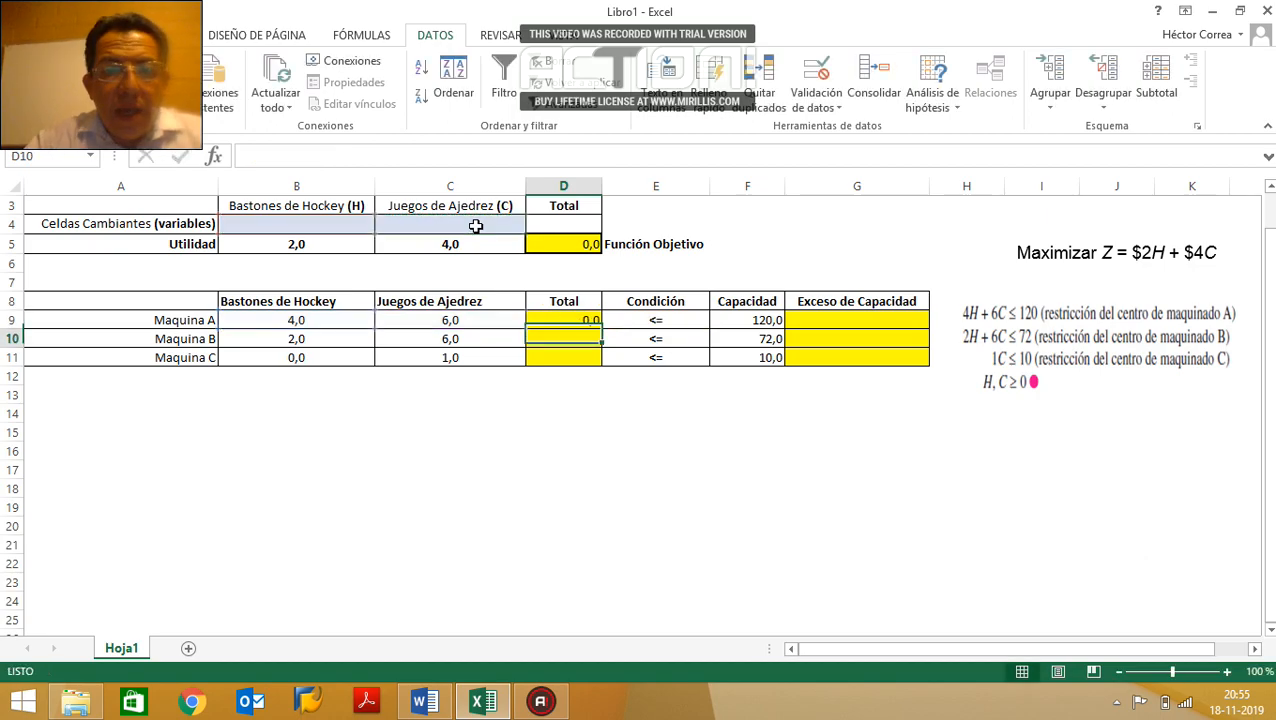
Step: Make the changing-cell references in D9 absolute, so the formula reads =+B9*$B$4+C9*$C$4
left_click(549, 323)
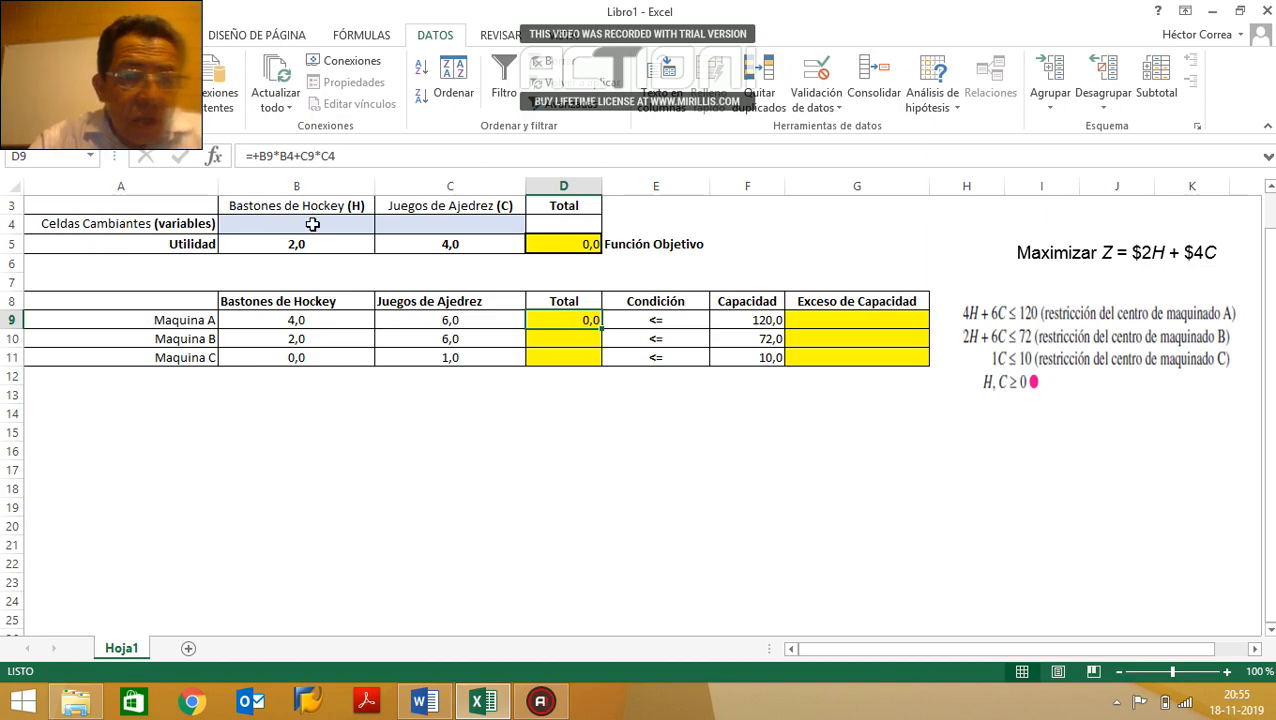
left_click(279, 160)
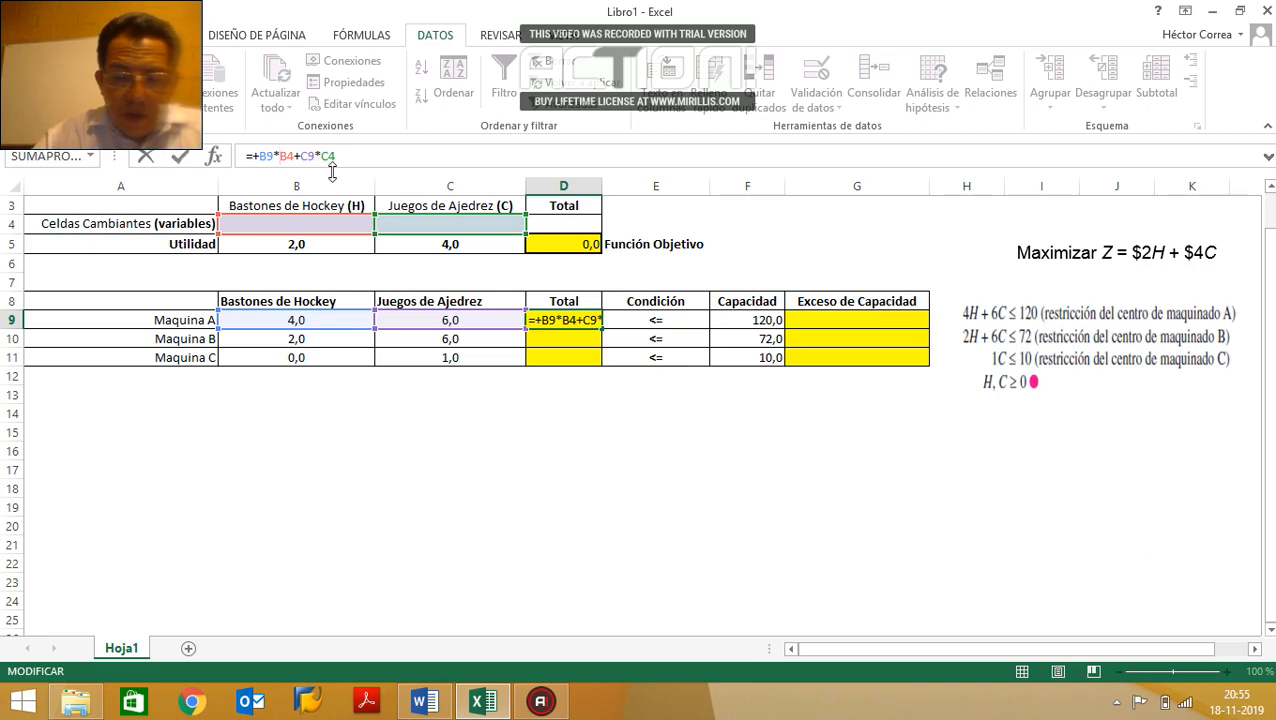
type("$")
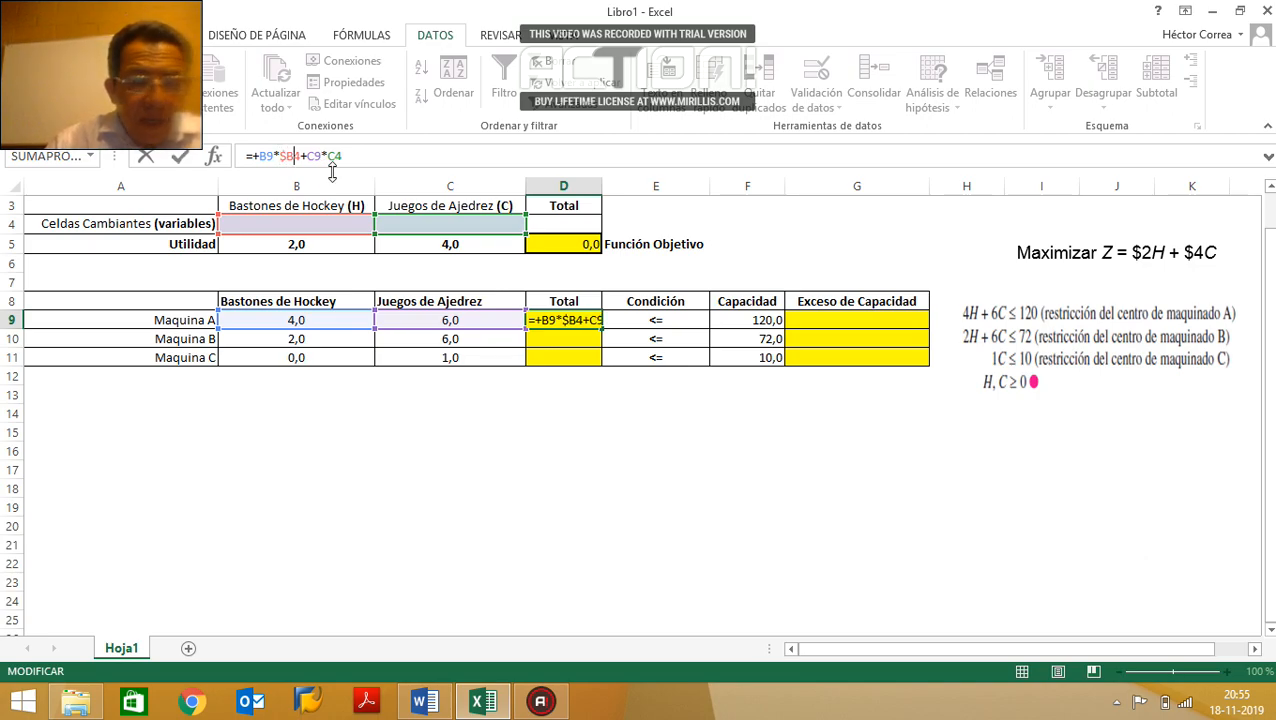
key("Right")
type("$")
key("Right")
key("Right")
key("Right")
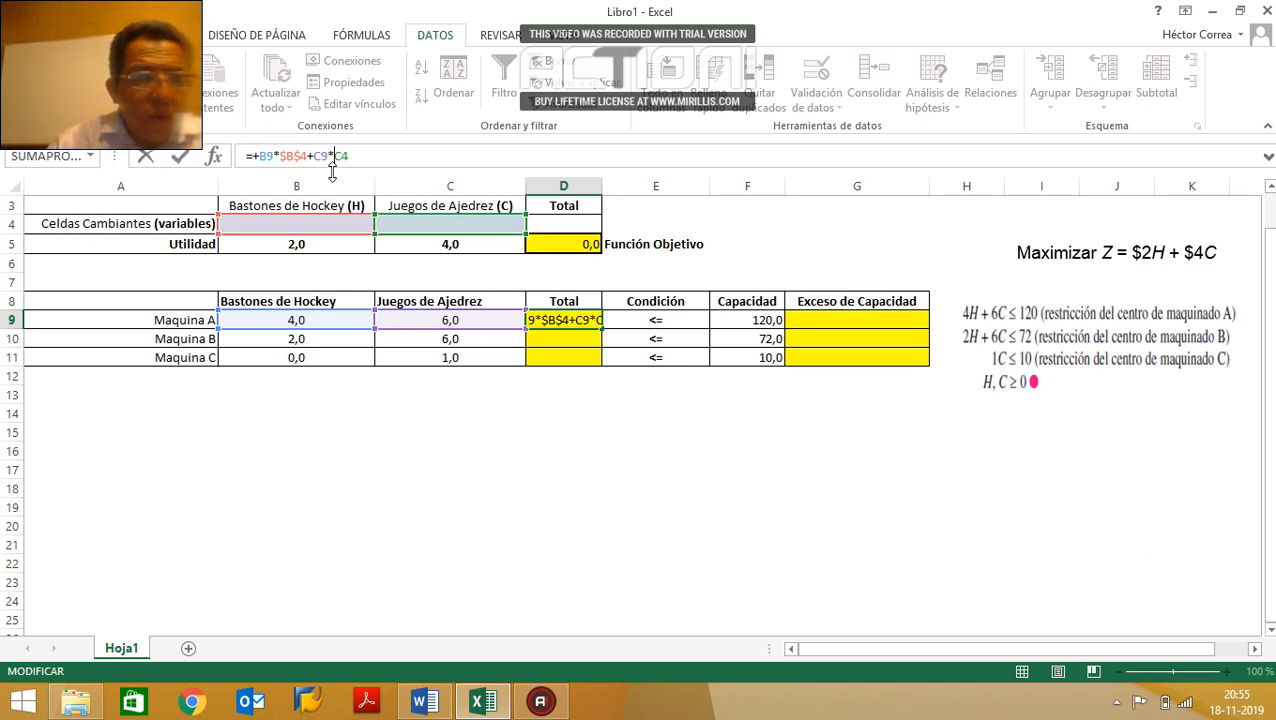
type("$")
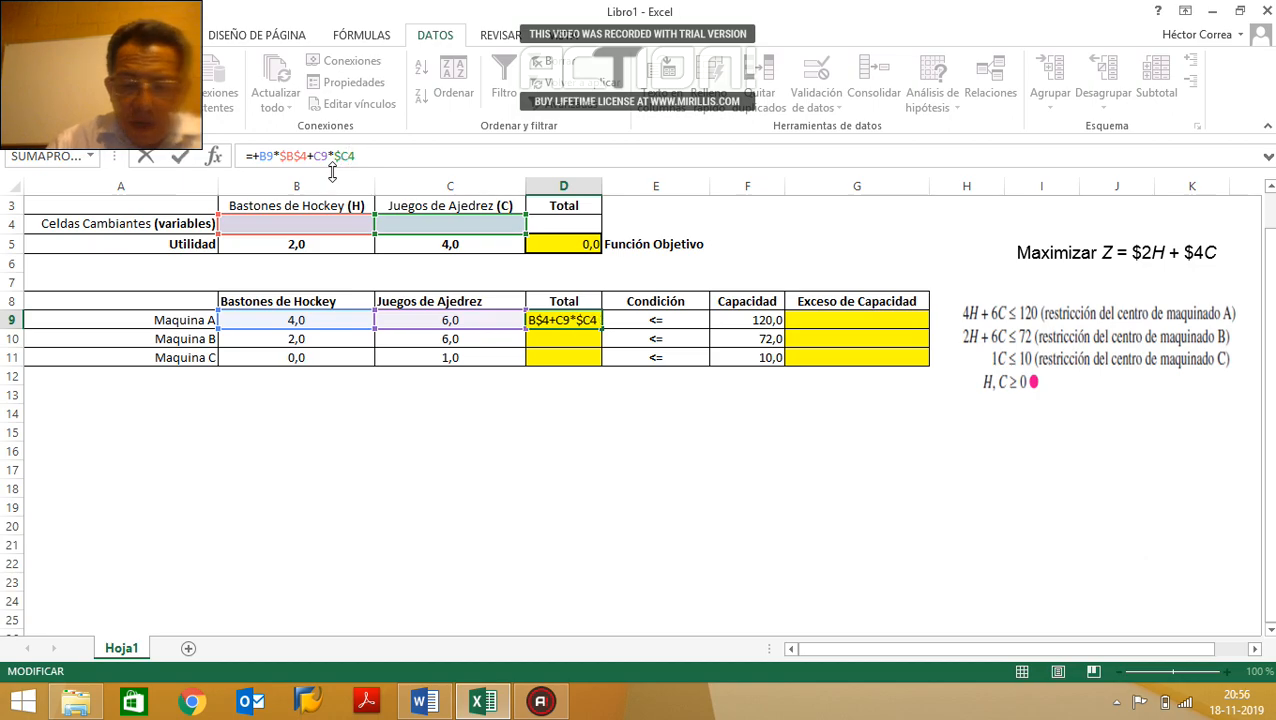
type("$")
key("Return")
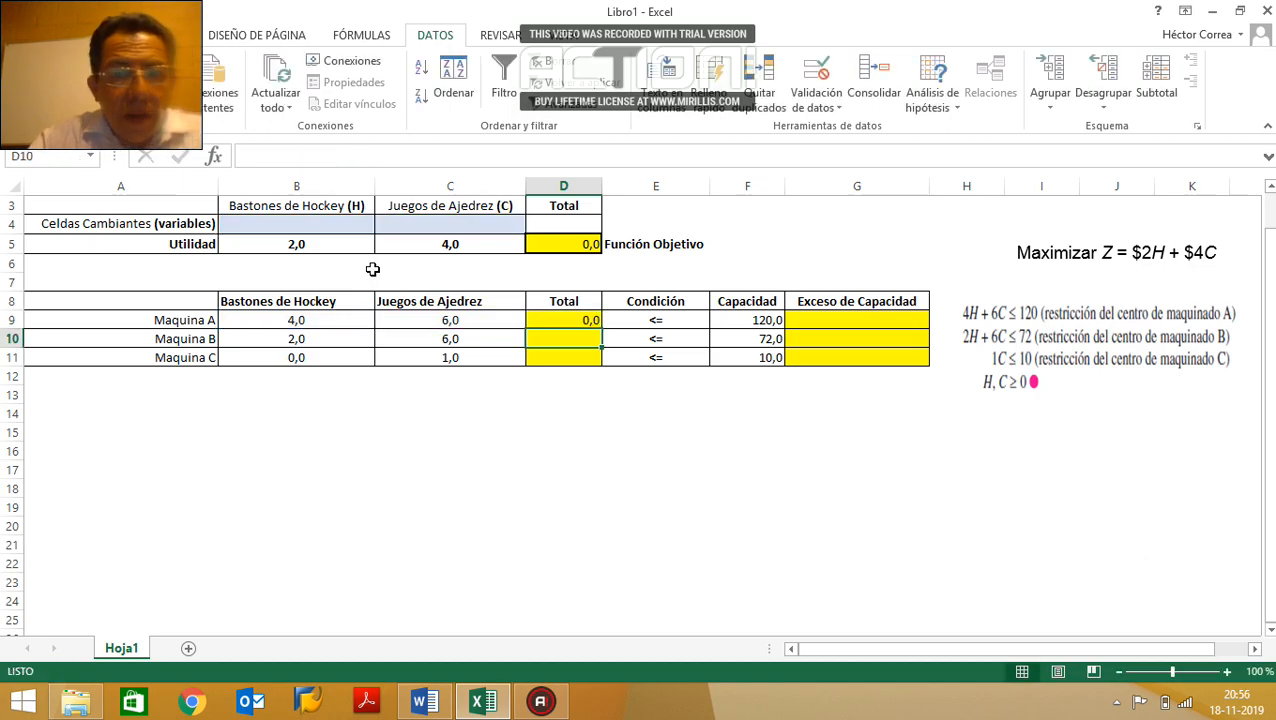
Step: Check the references in D9's formula and fill it down through D11 for Maquina B and Maquina C
left_click(576, 320)
double_click(574, 320)
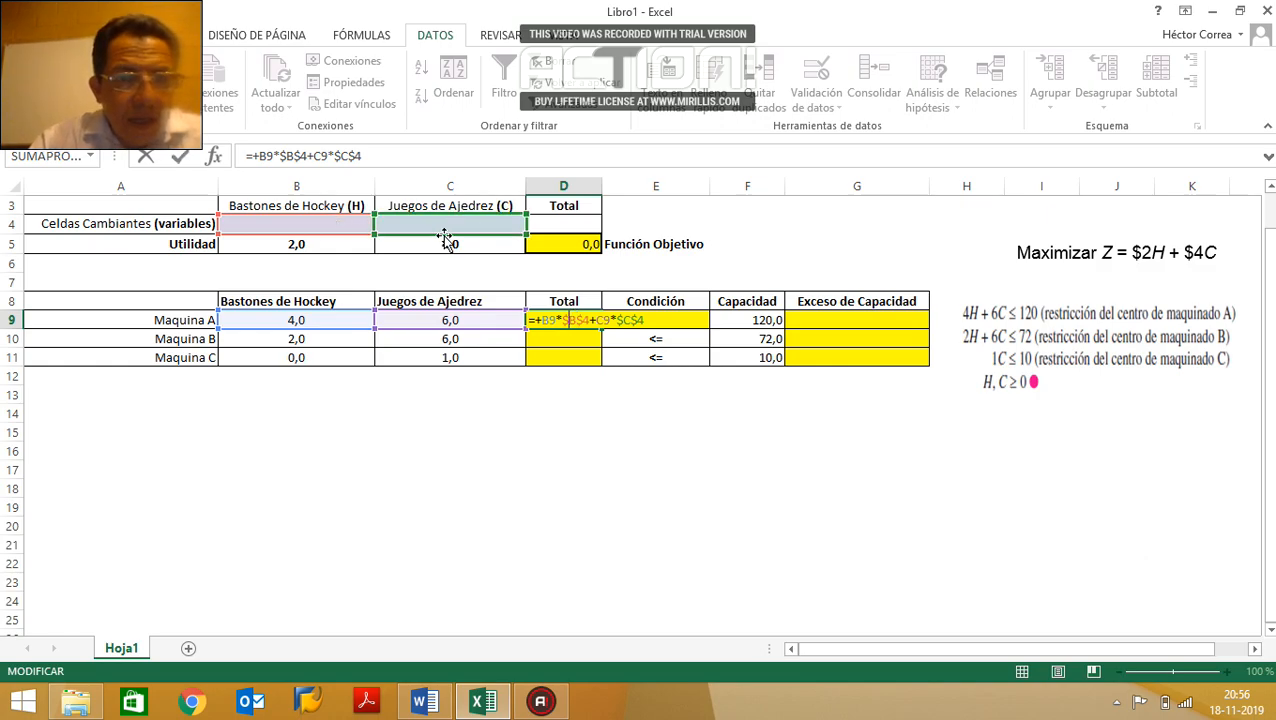
key("Escape")
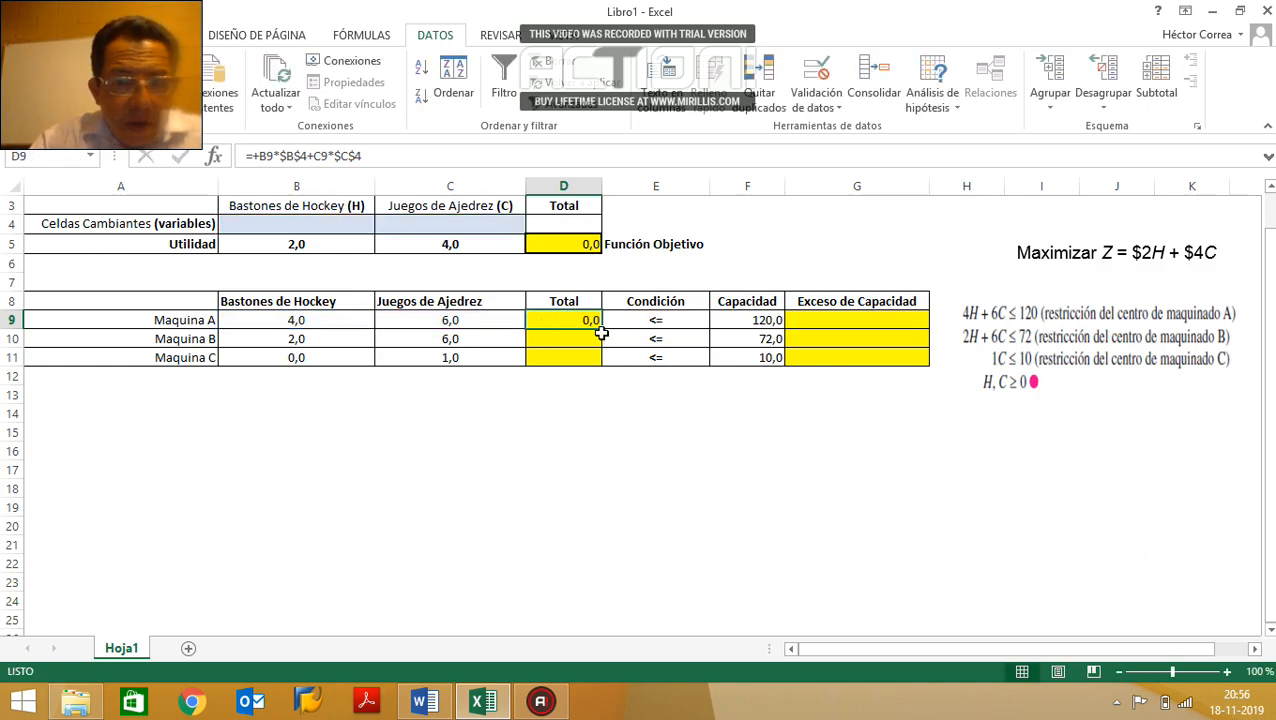
left_click_drag(603, 329, 601, 365)
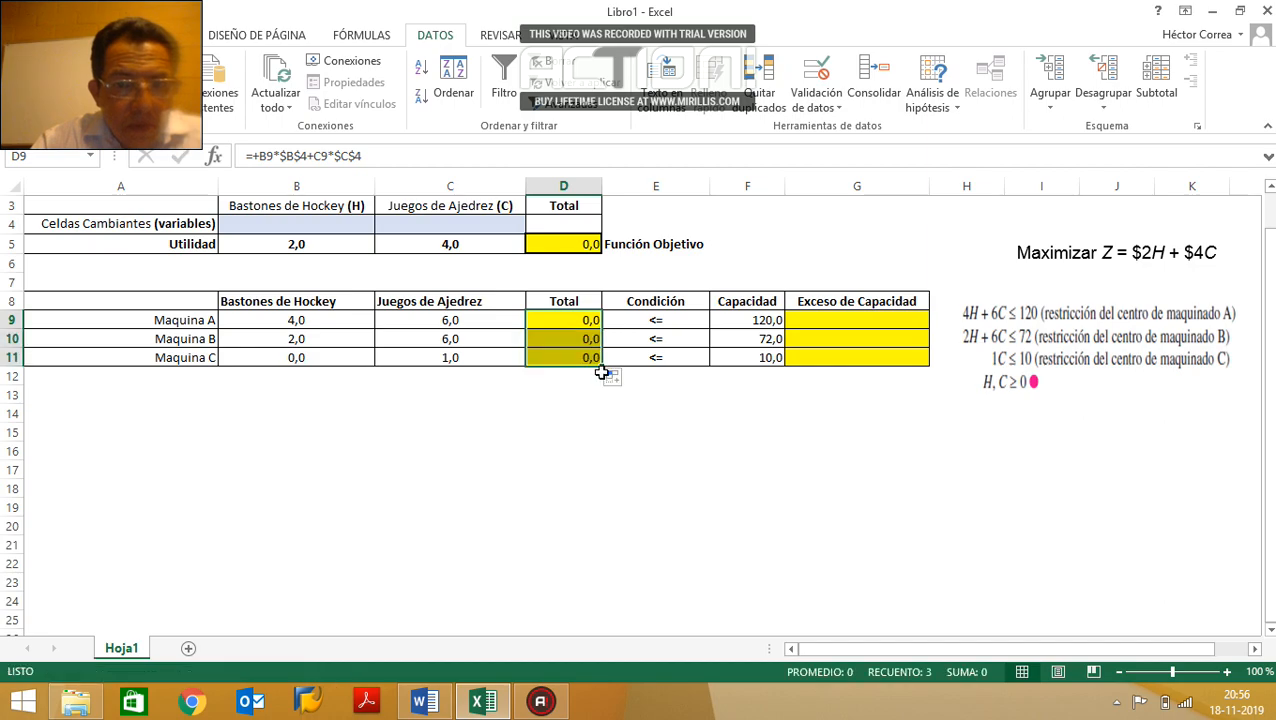
Step: Examine the Total formulas in D9:D11, the Capacidad and Exceso de Capacidad columns, and the objective function formula in D5
left_click(583, 339)
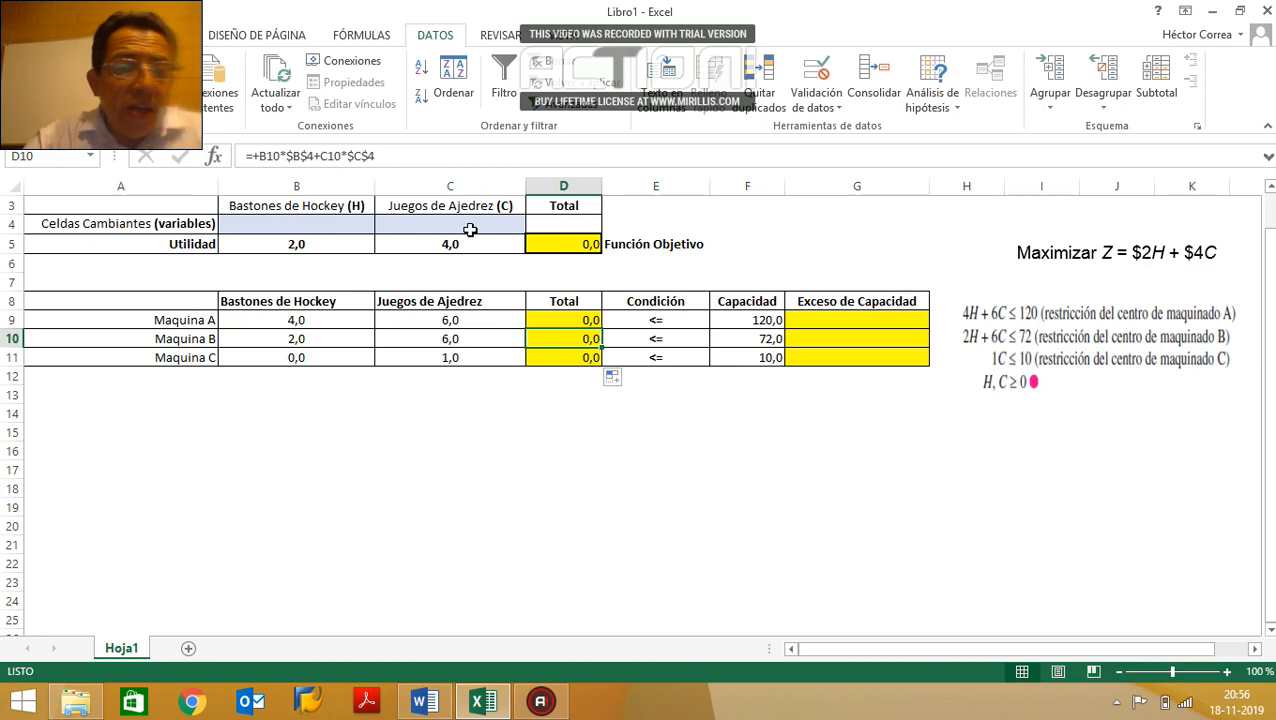
left_click(580, 318)
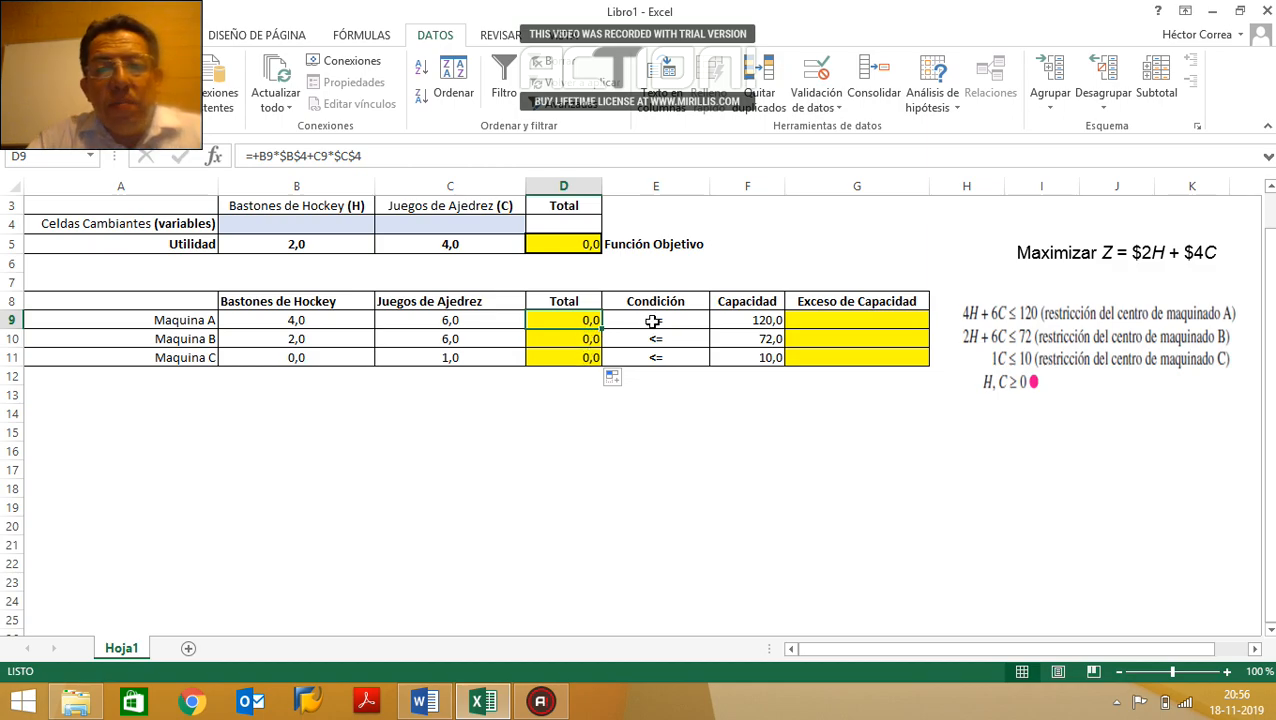
left_click(751, 362)
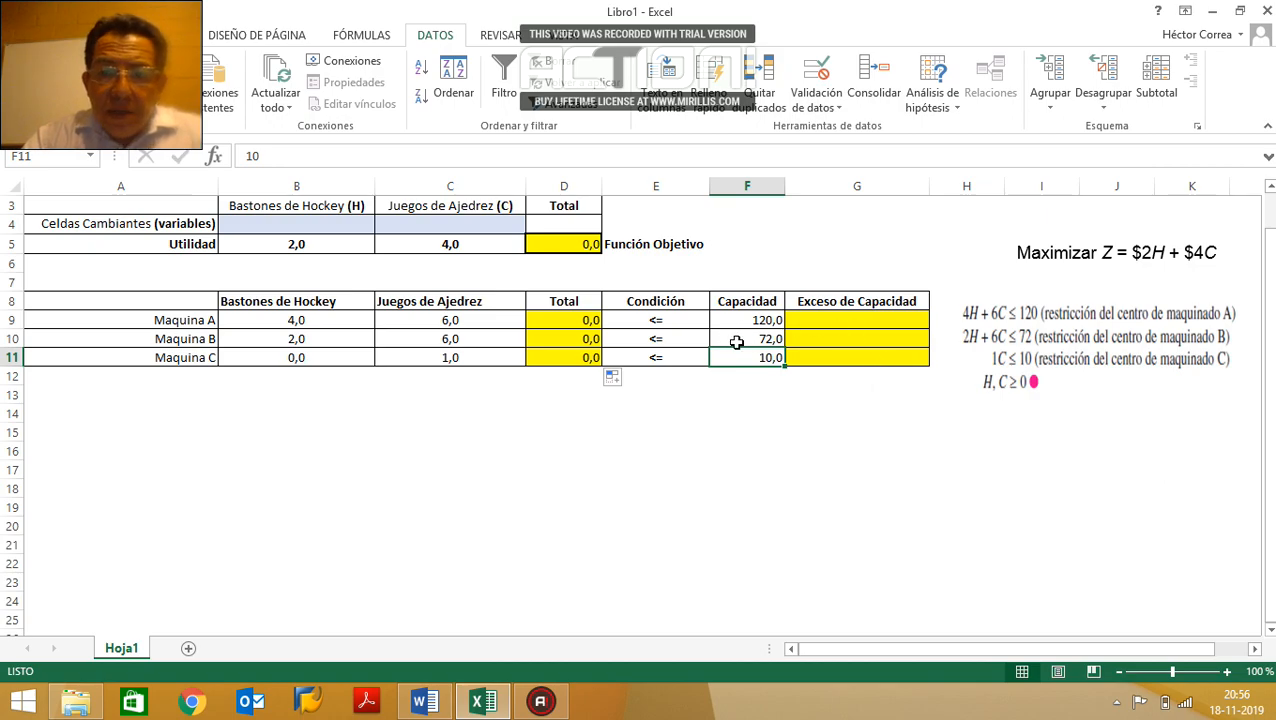
left_click(858, 314)
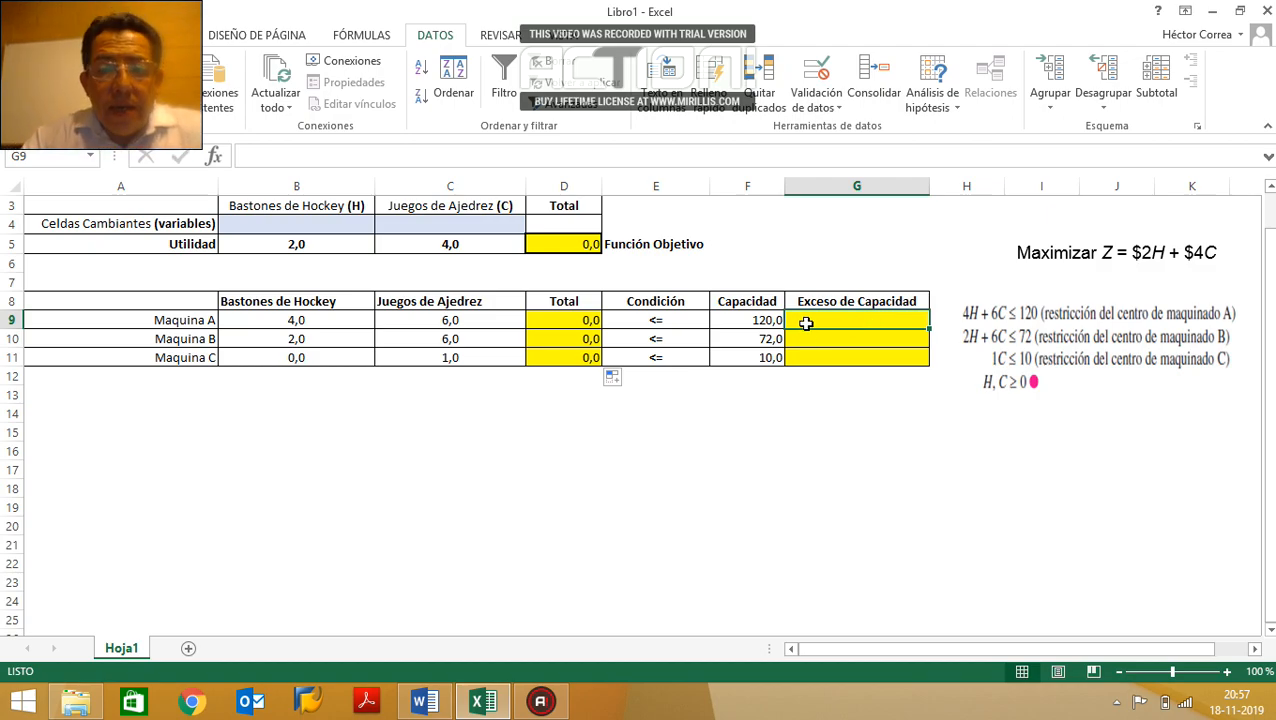
left_click(577, 321)
left_click(580, 338)
left_click(584, 355)
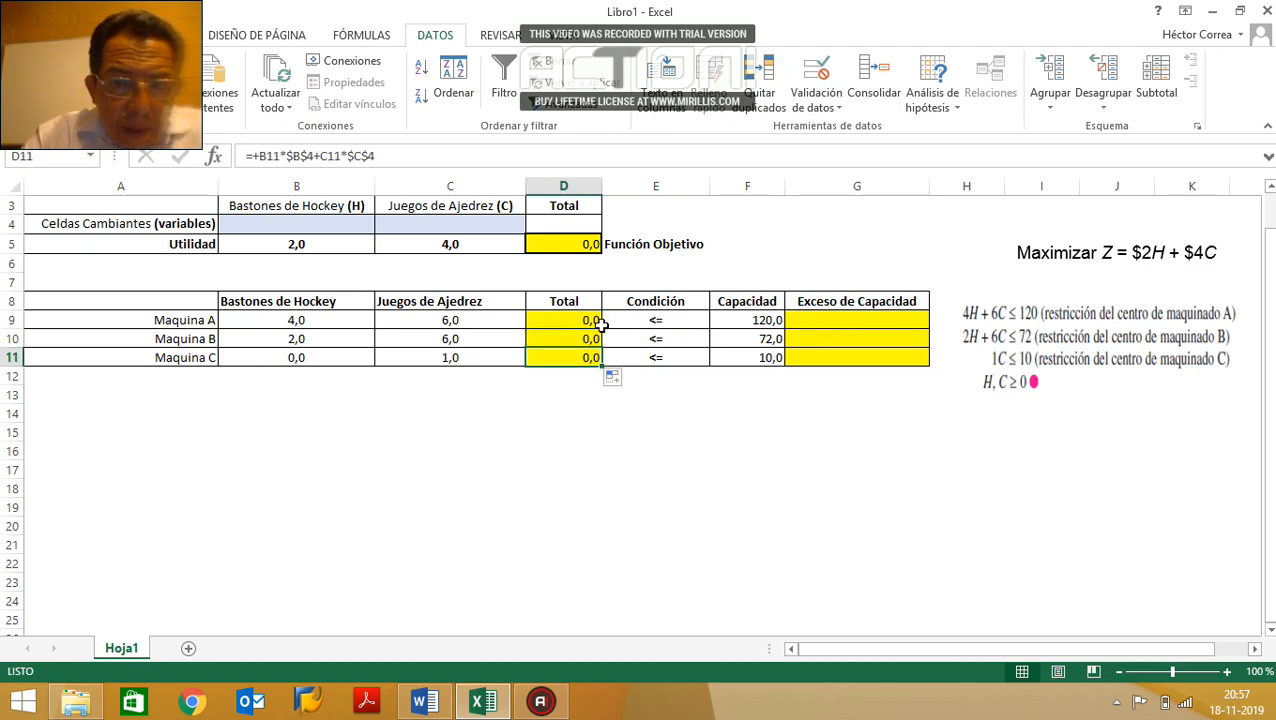
left_click(556, 248)
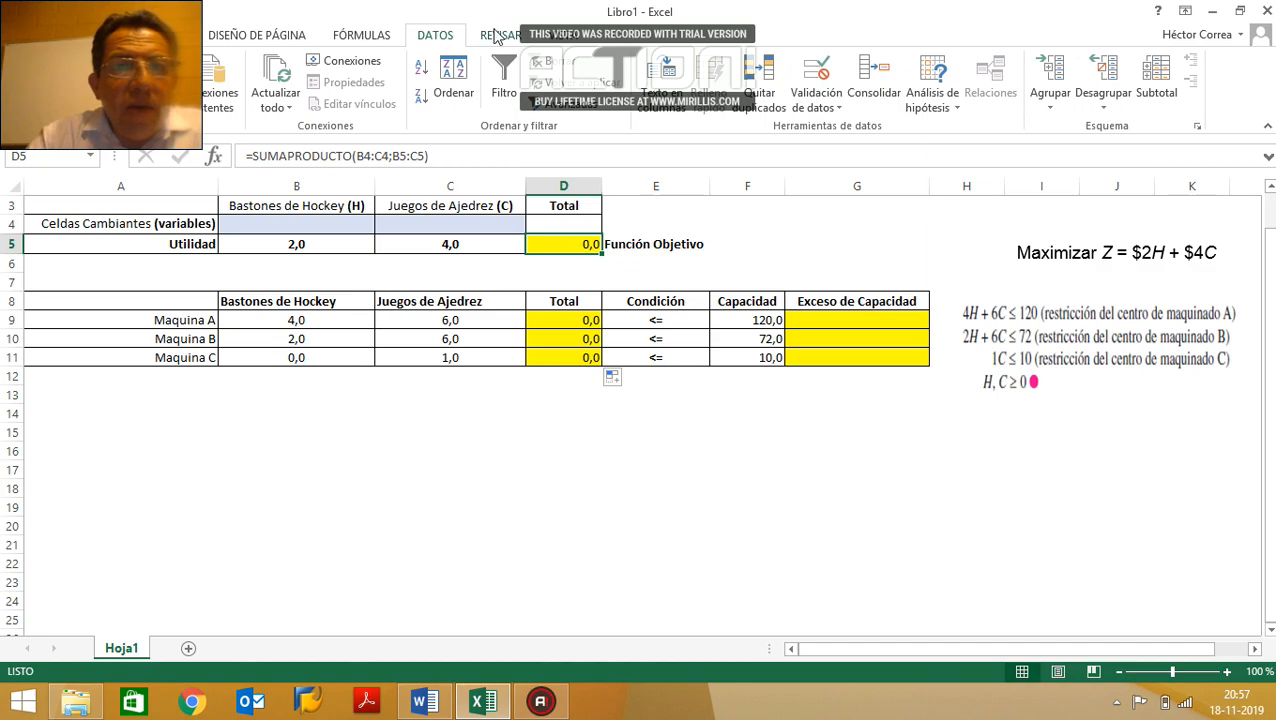
Step: Enable the Solver add-in through the management of Complementos de Excel in the program options
left_click(362, 35)
left_click(435, 35)
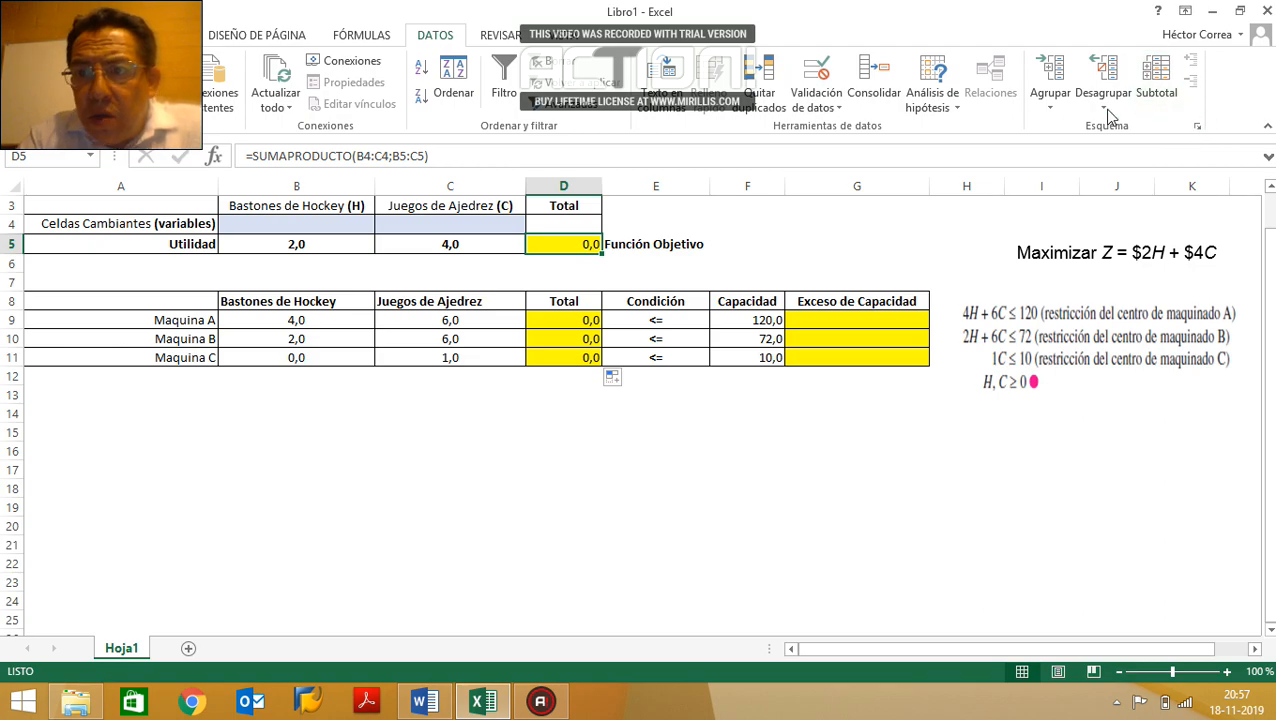
left_click(32, 37)
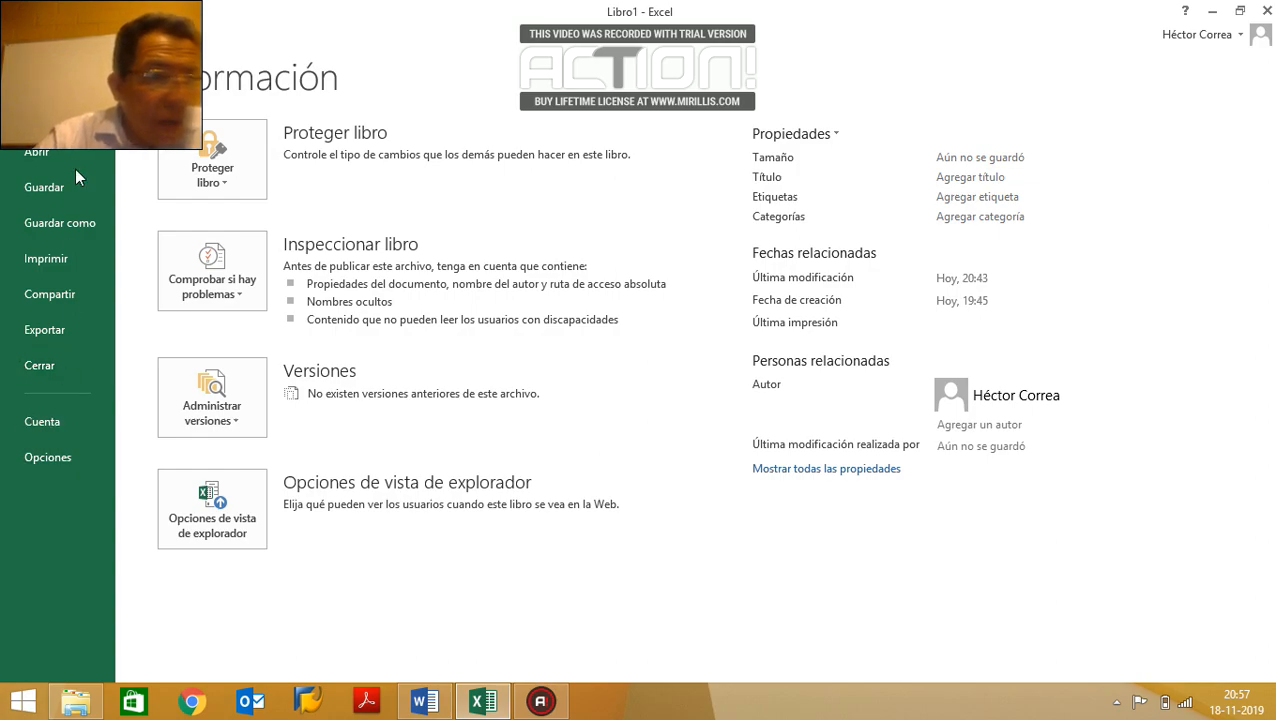
left_click(37, 460)
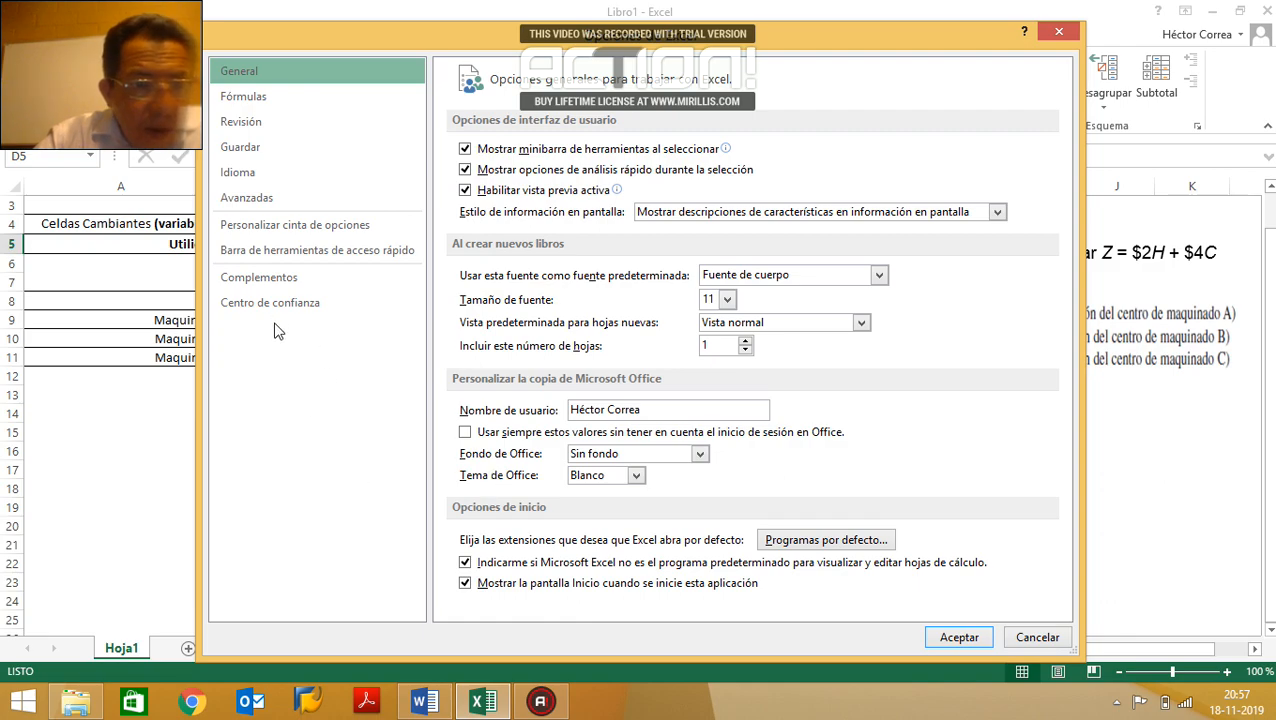
left_click(360, 280)
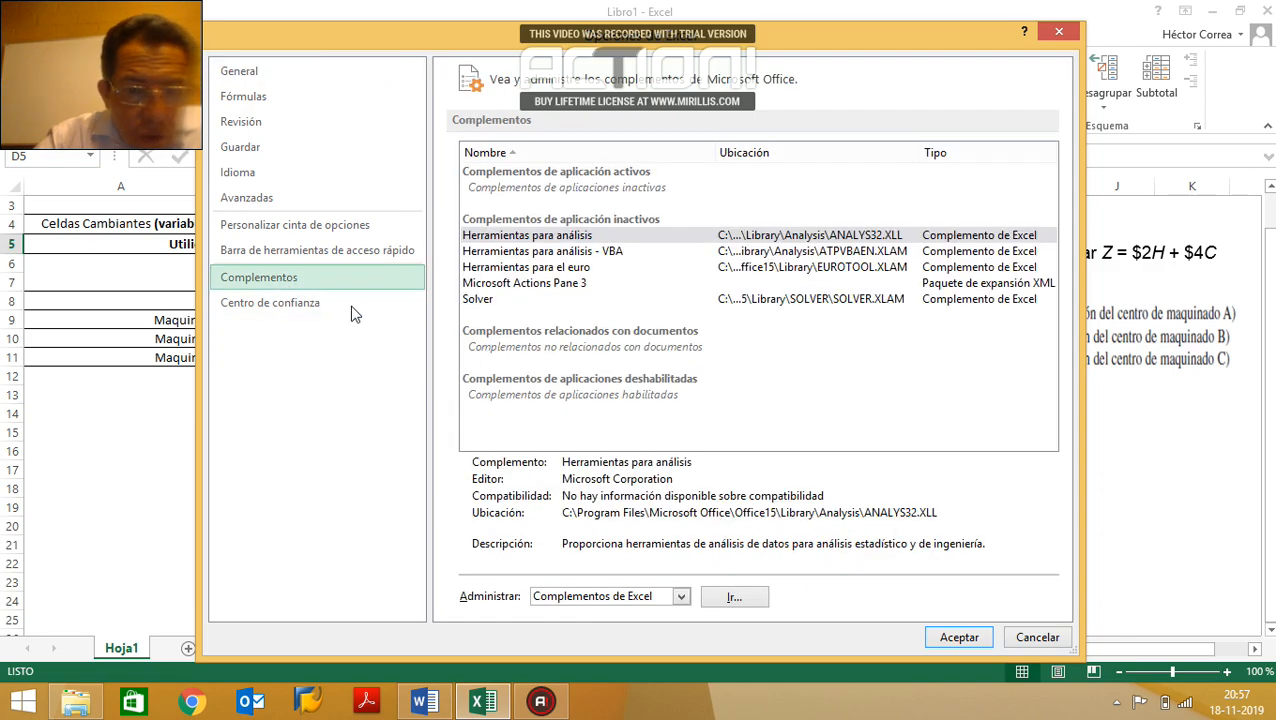
left_click(681, 597)
left_click(618, 502)
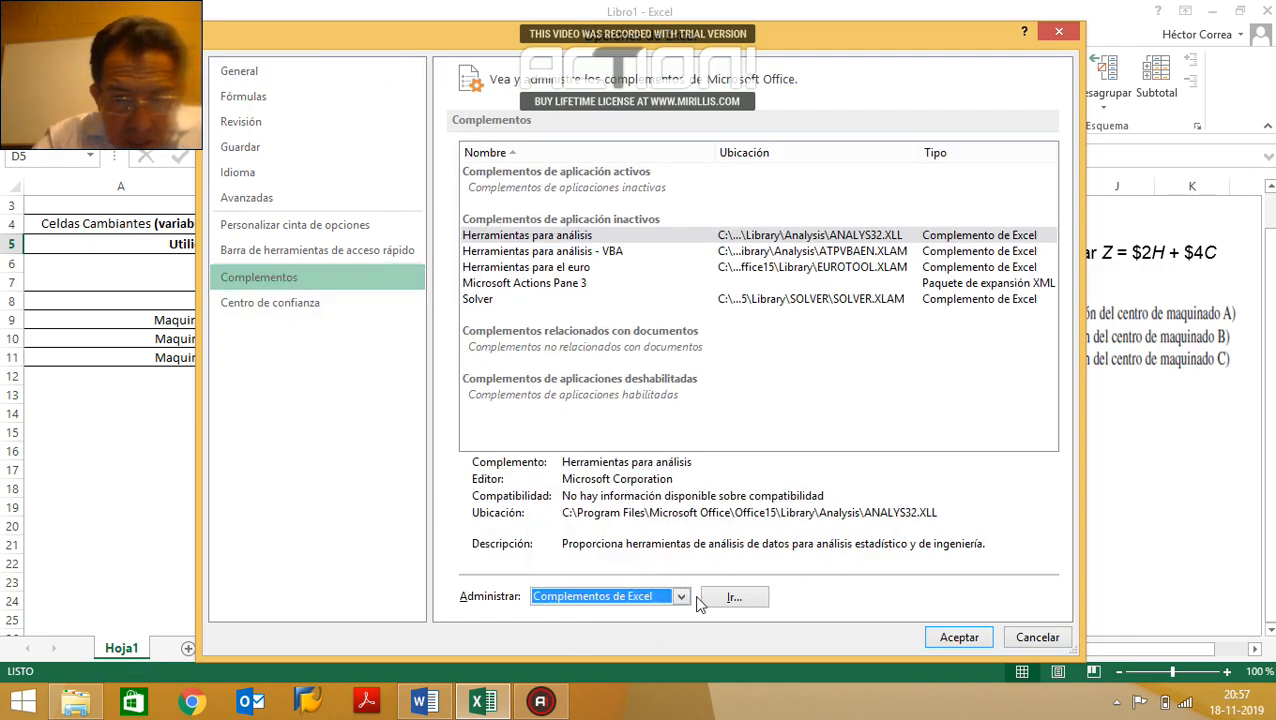
left_click(728, 596)
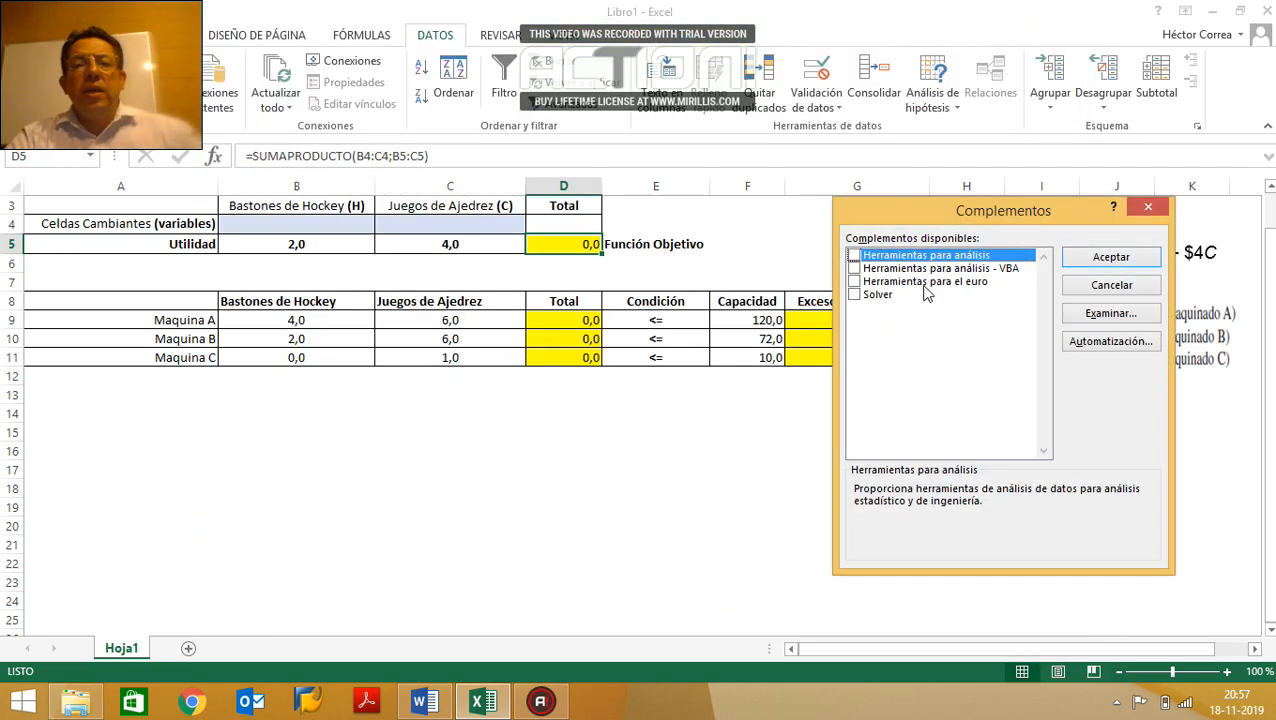
left_click(868, 296)
left_click(853, 295)
left_click(1070, 257)
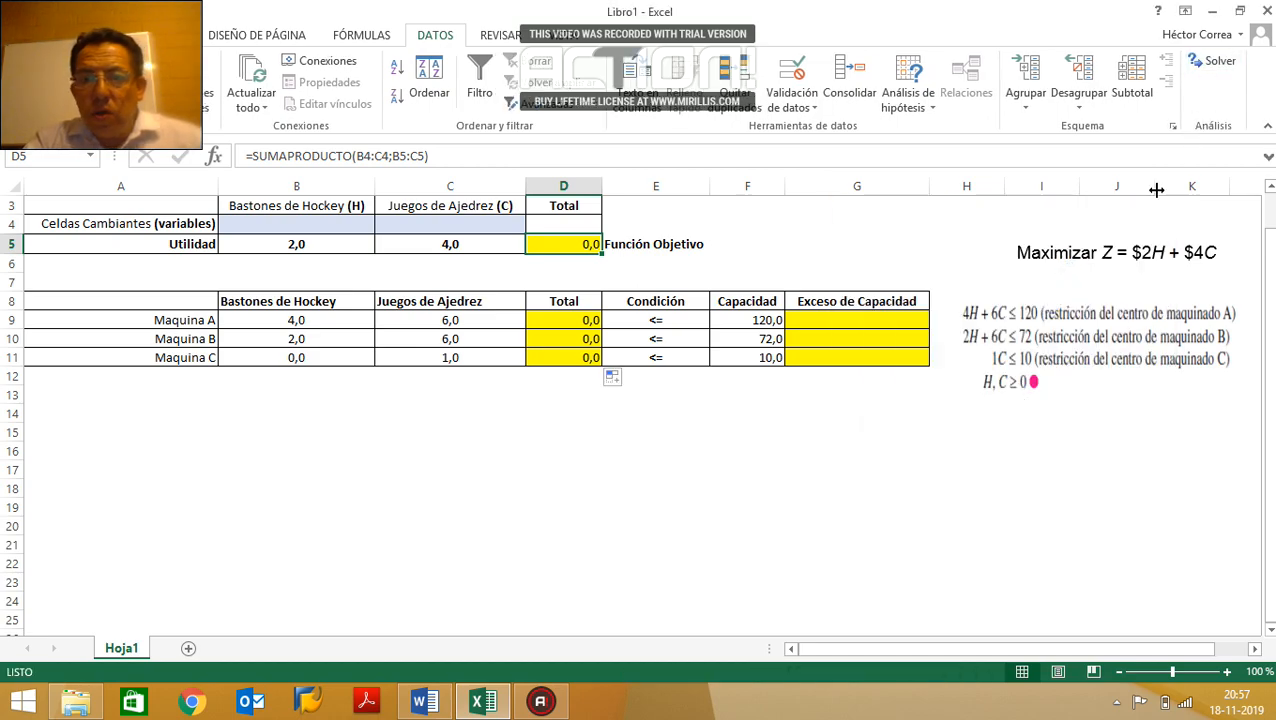
Step: Open Solver and set cell D5 as the objective, with Máx as the goal
left_click(743, 524)
left_click(588, 238)
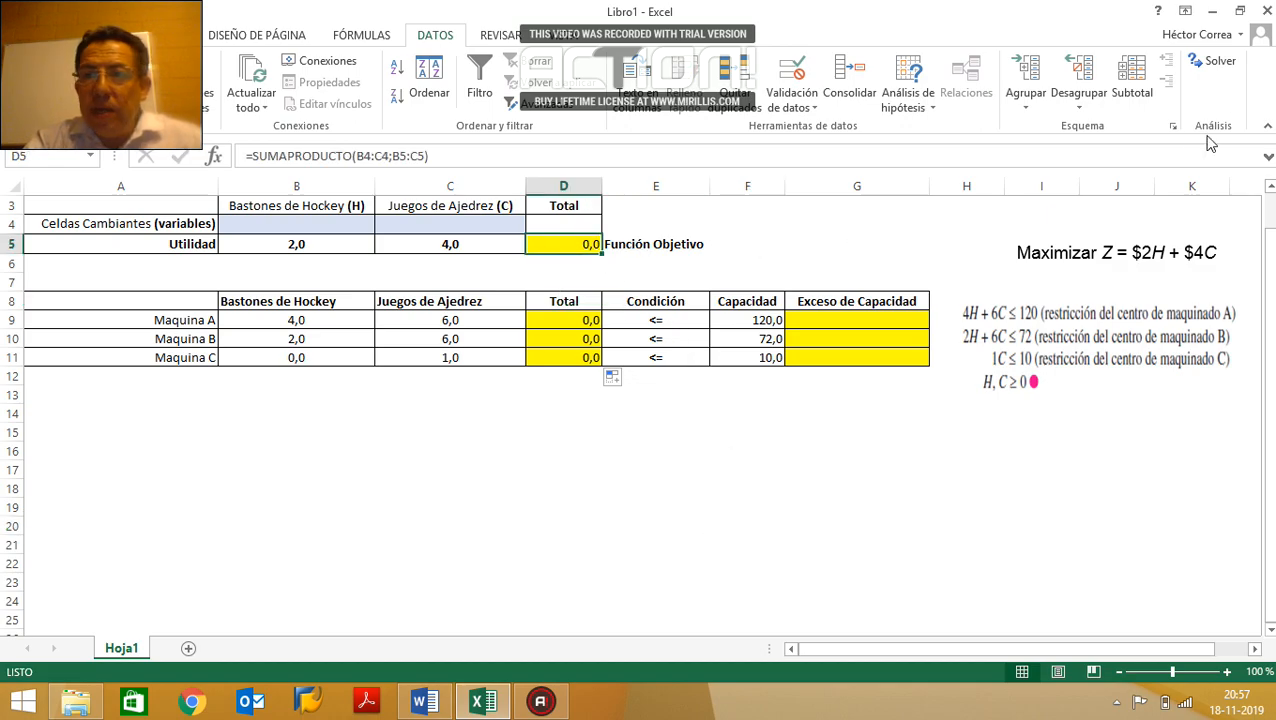
left_click(1222, 64)
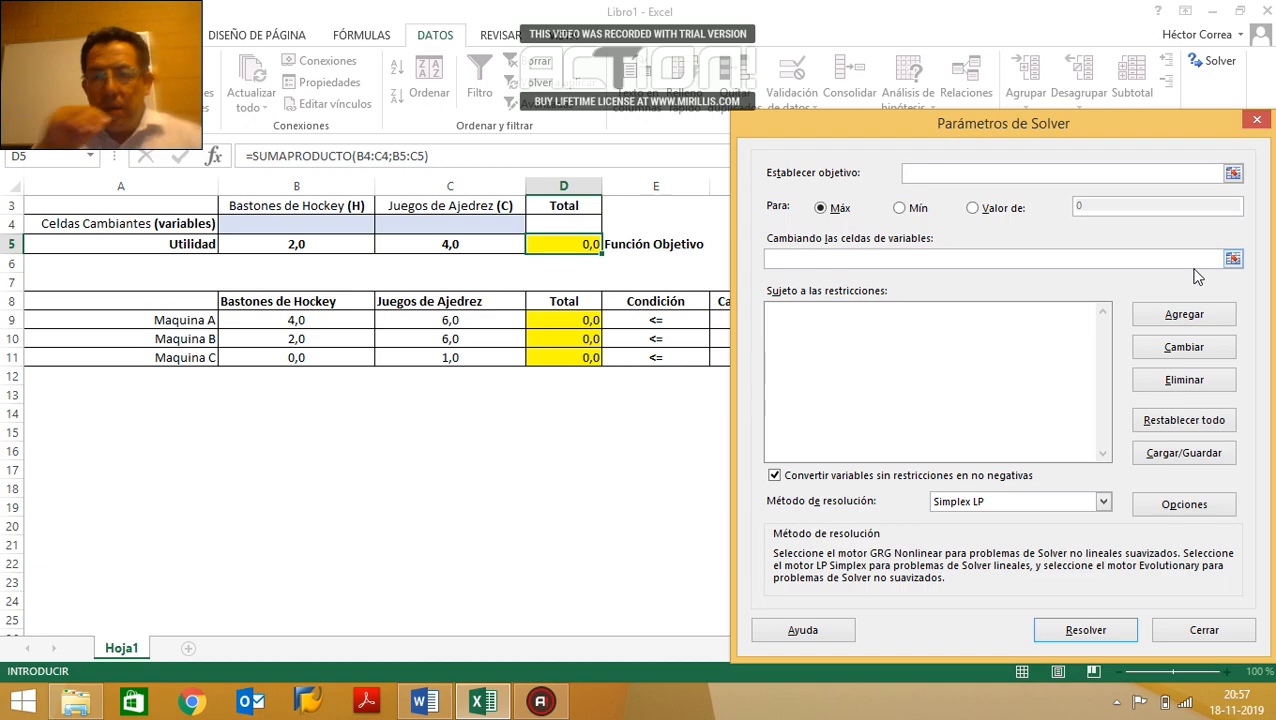
left_click_drag(1140, 131, 1157, 160)
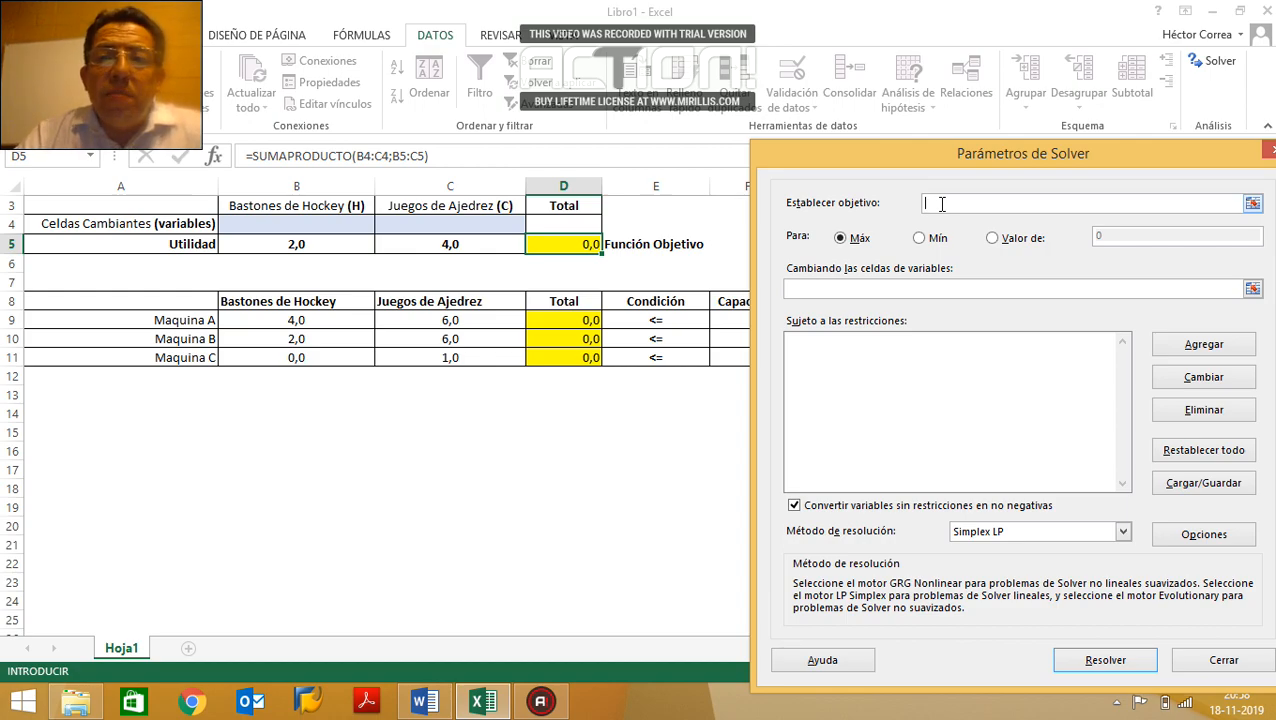
left_click(565, 244)
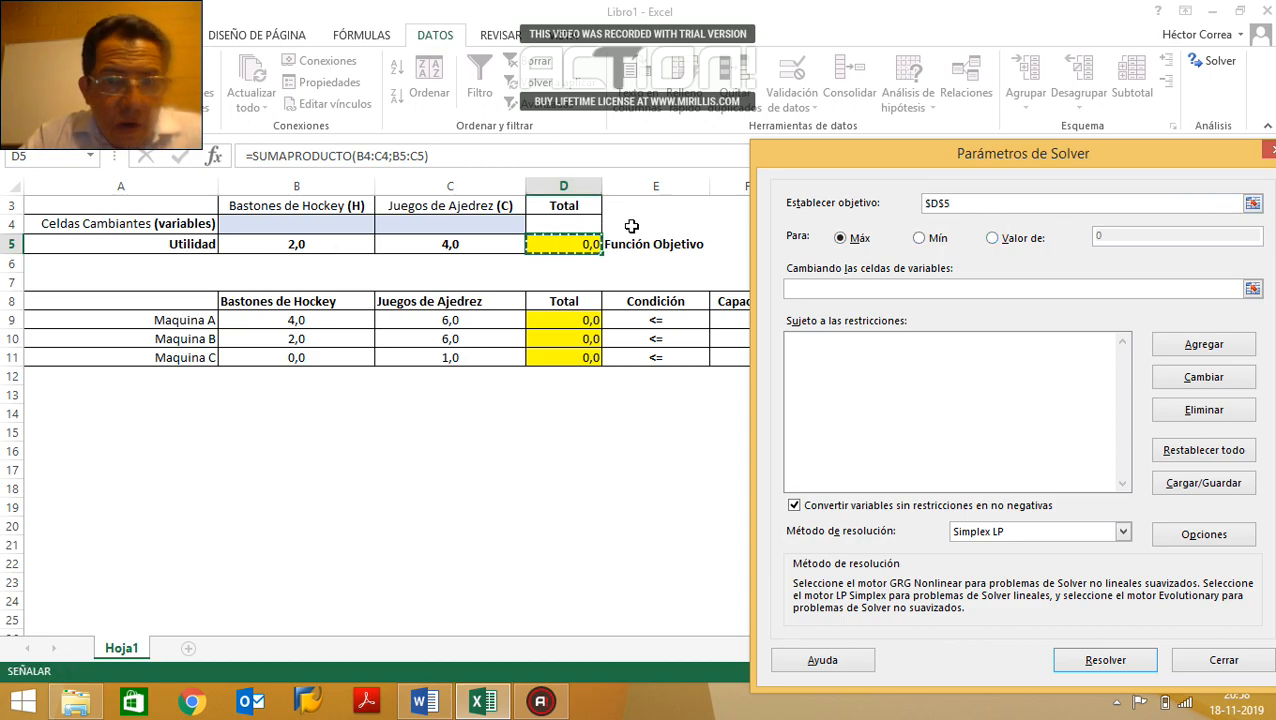
left_click(919, 240)
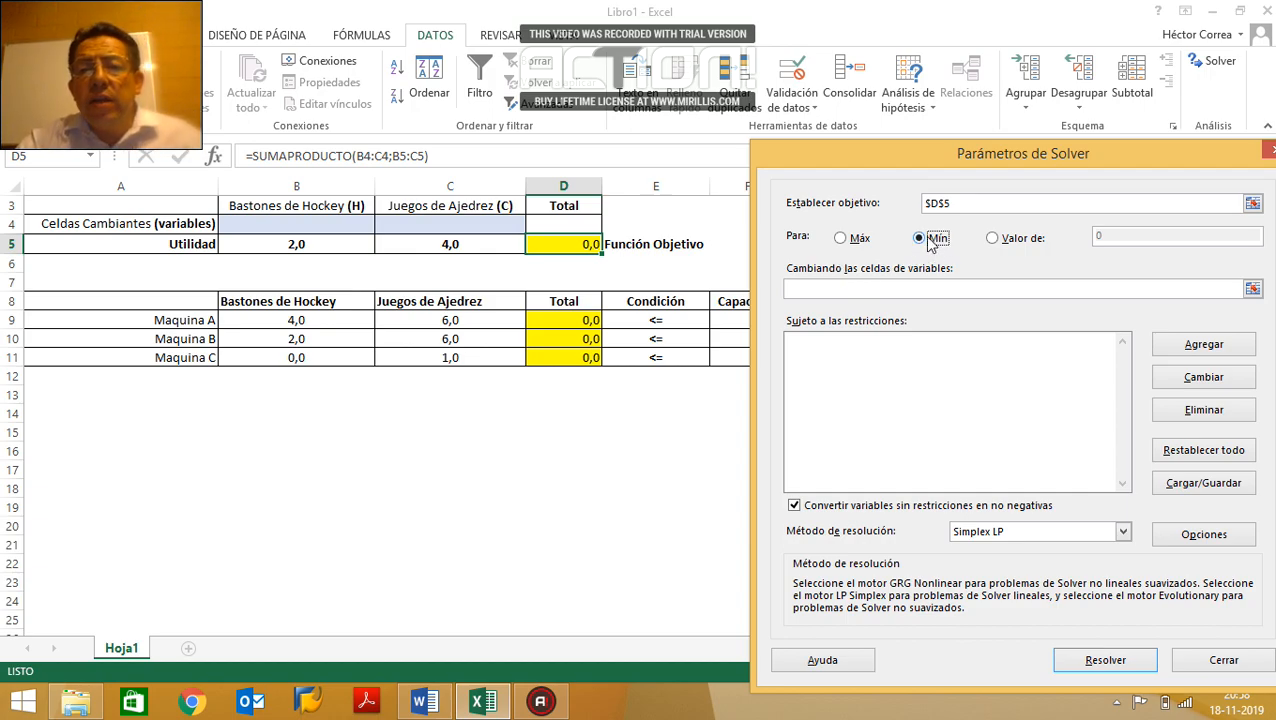
left_click(843, 241)
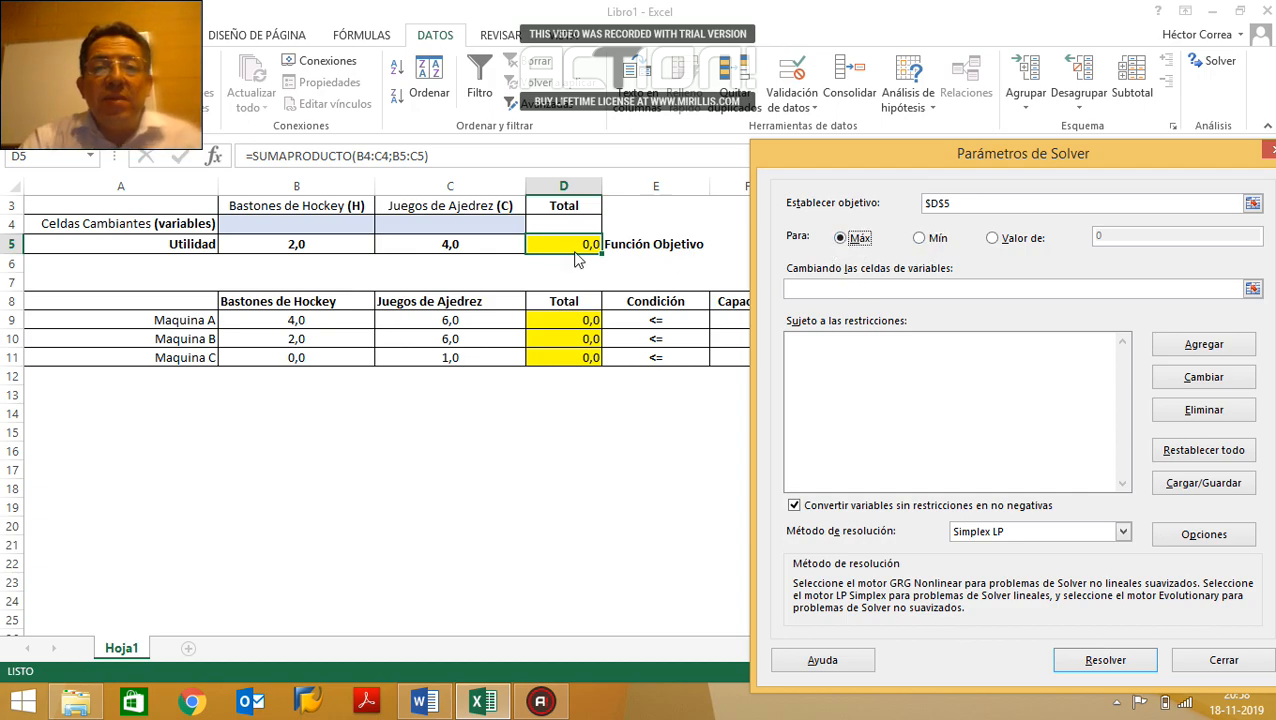
left_click(932, 241)
left_click(852, 240)
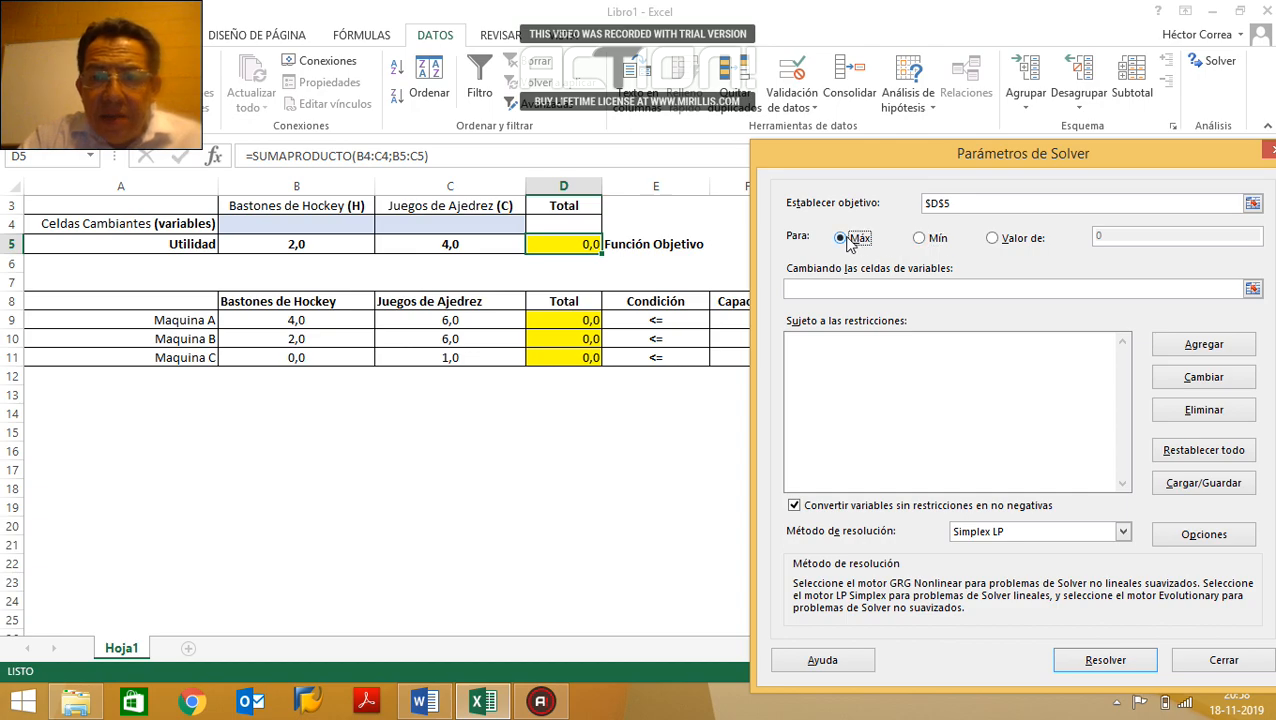
Step: Set the Solver variable cells to the Celdas Cambiantes range B4:C4
left_click(841, 287)
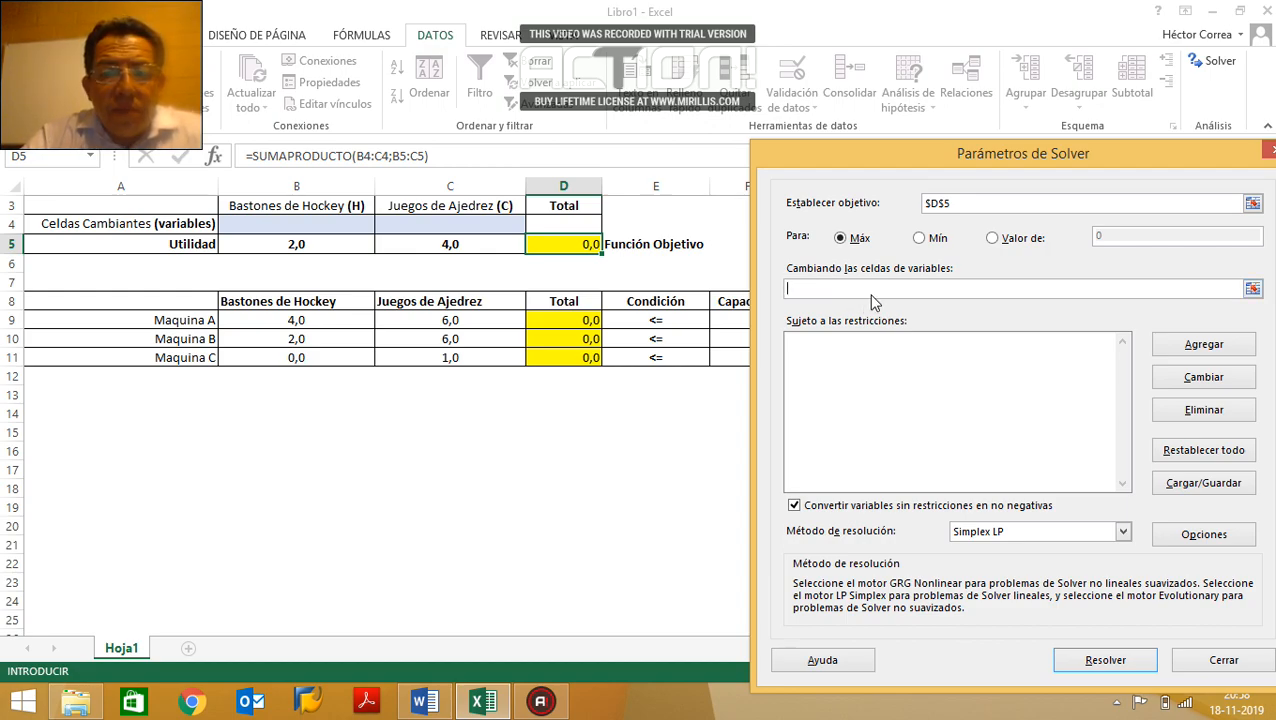
left_click_drag(327, 223, 440, 223)
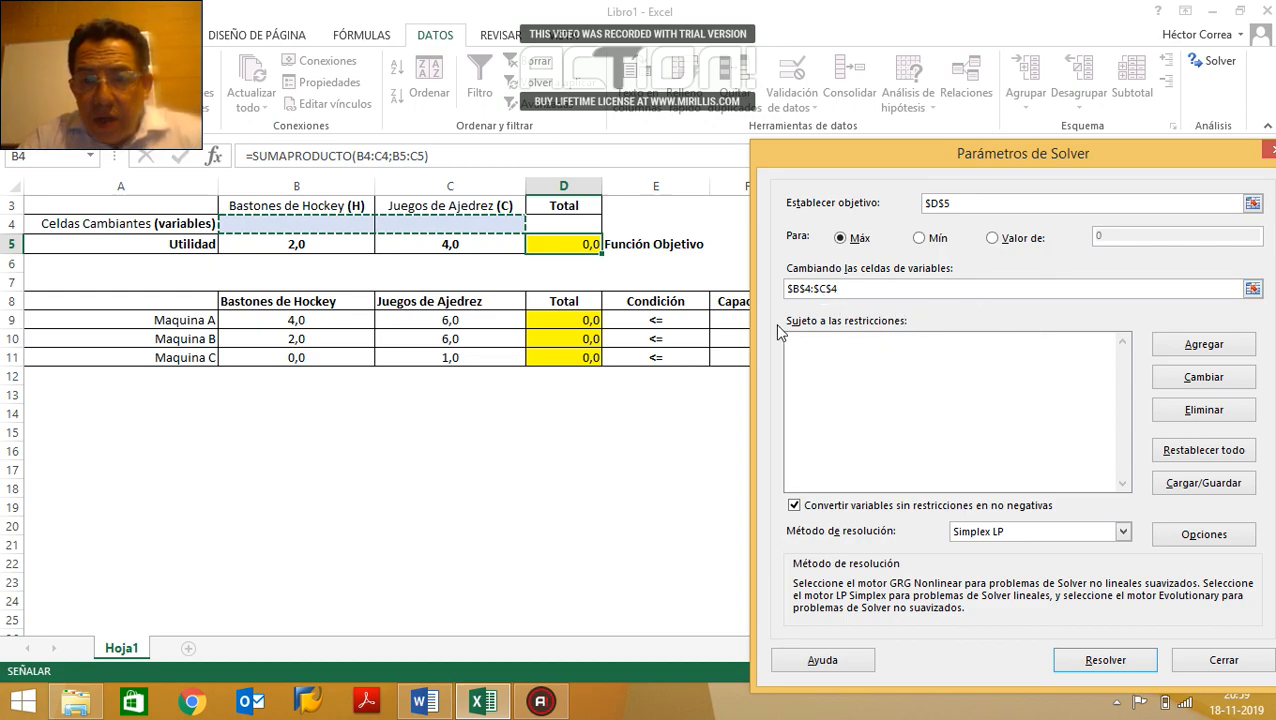
left_click(1030, 349)
Step: Add the Maquina A constraint that Total D9 is <= Capacidad F9
left_click_drag(928, 163, 962, 157)
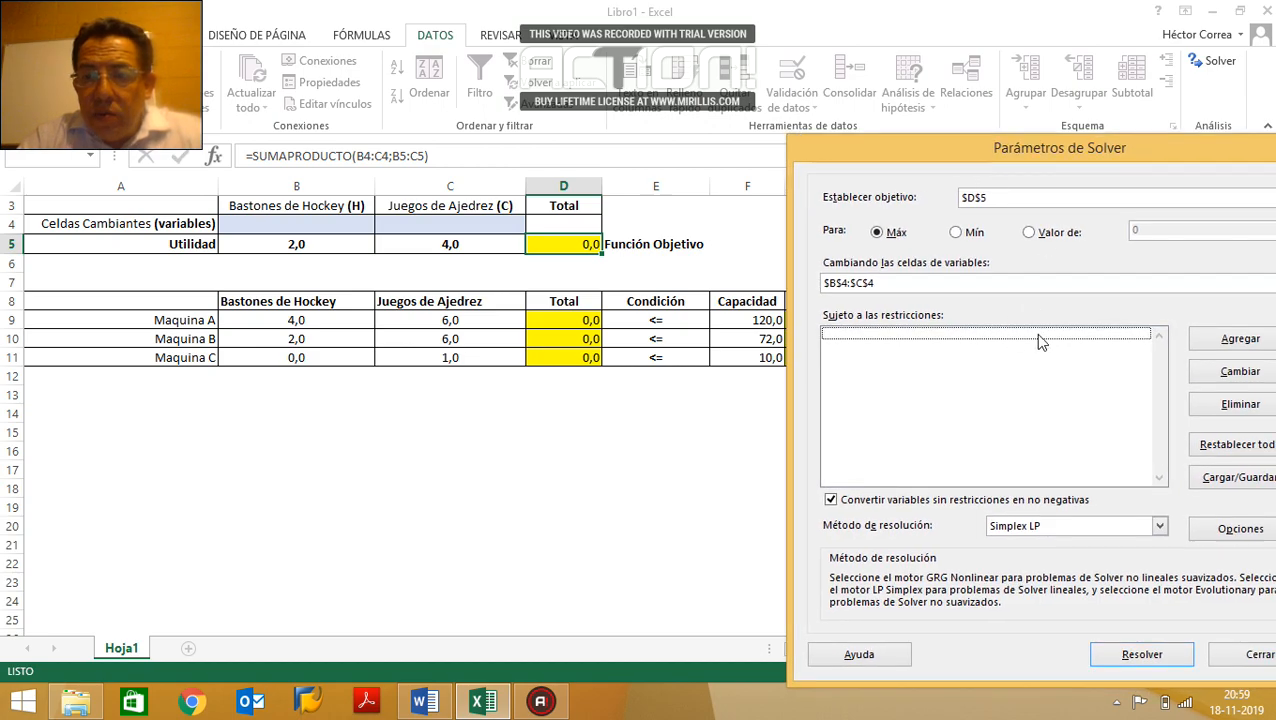
left_click(1220, 344)
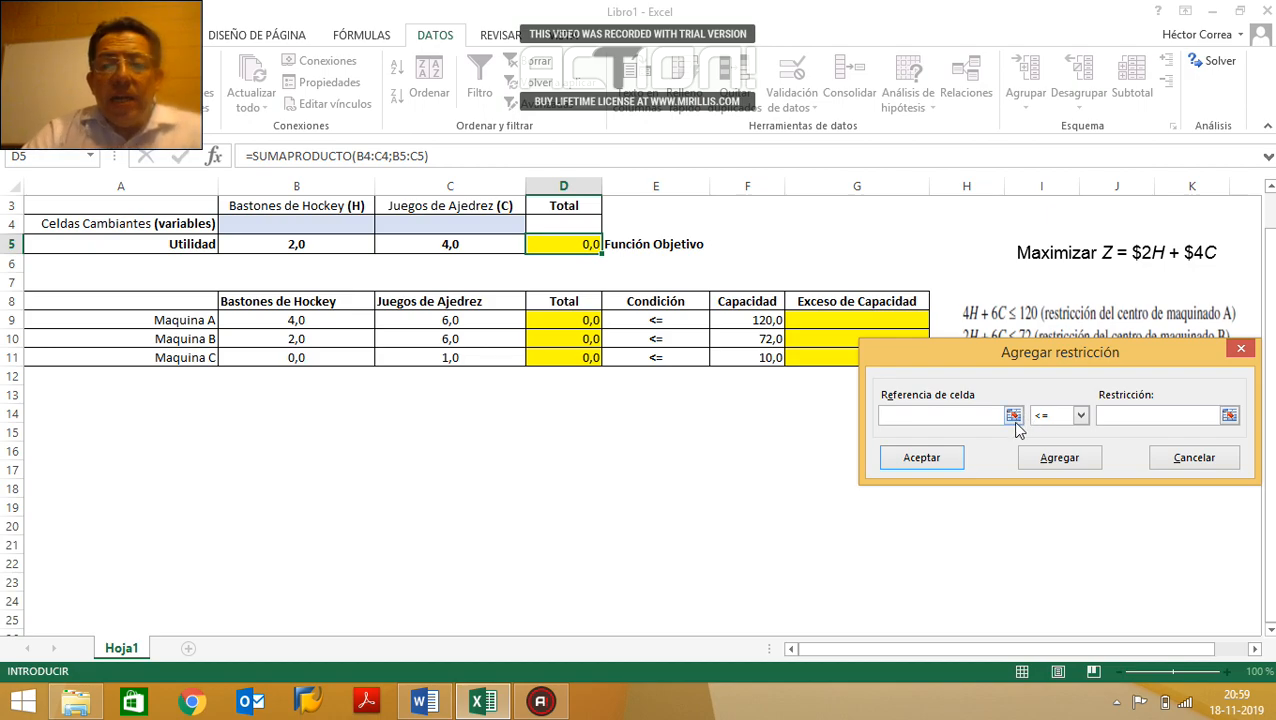
left_click(900, 411)
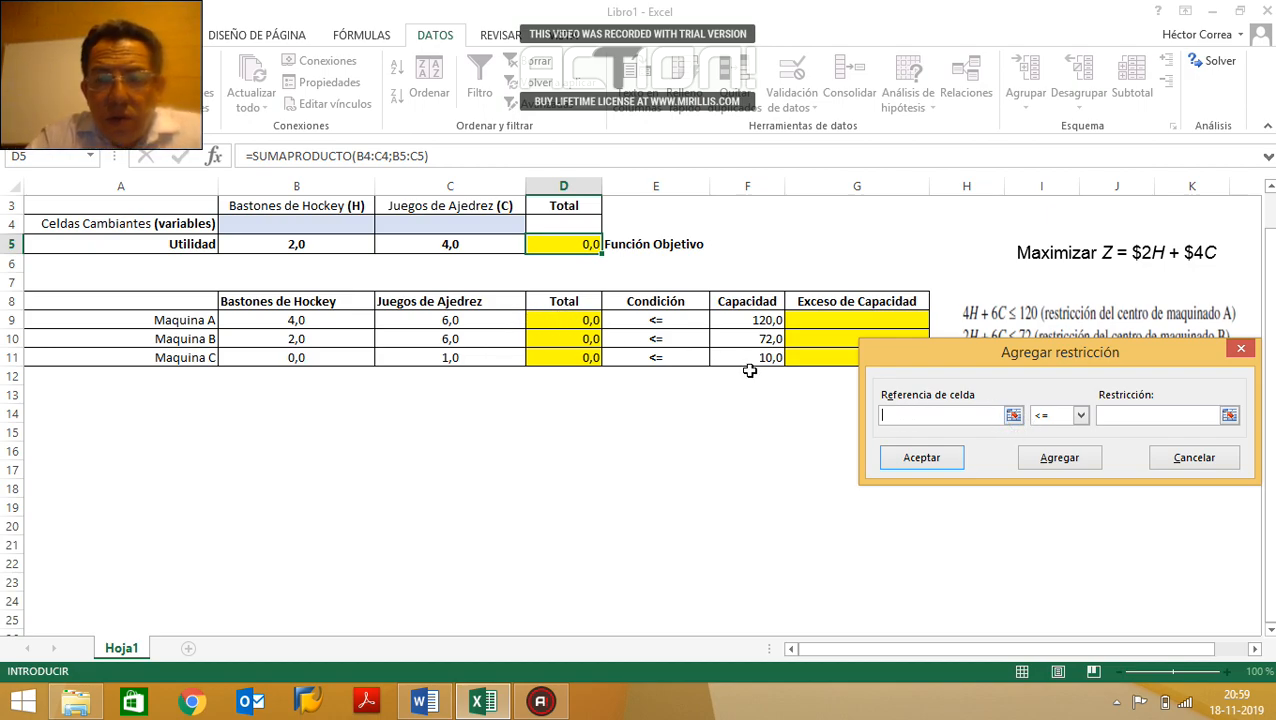
left_click(575, 323)
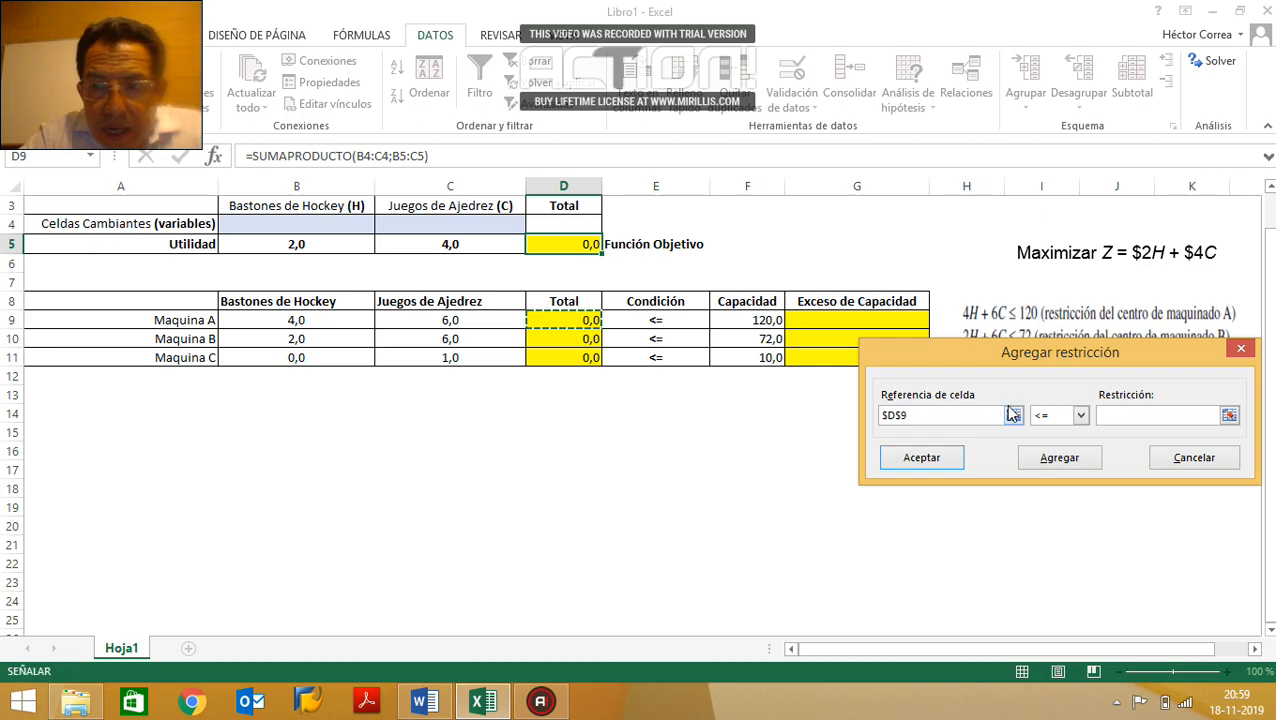
left_click(1079, 416)
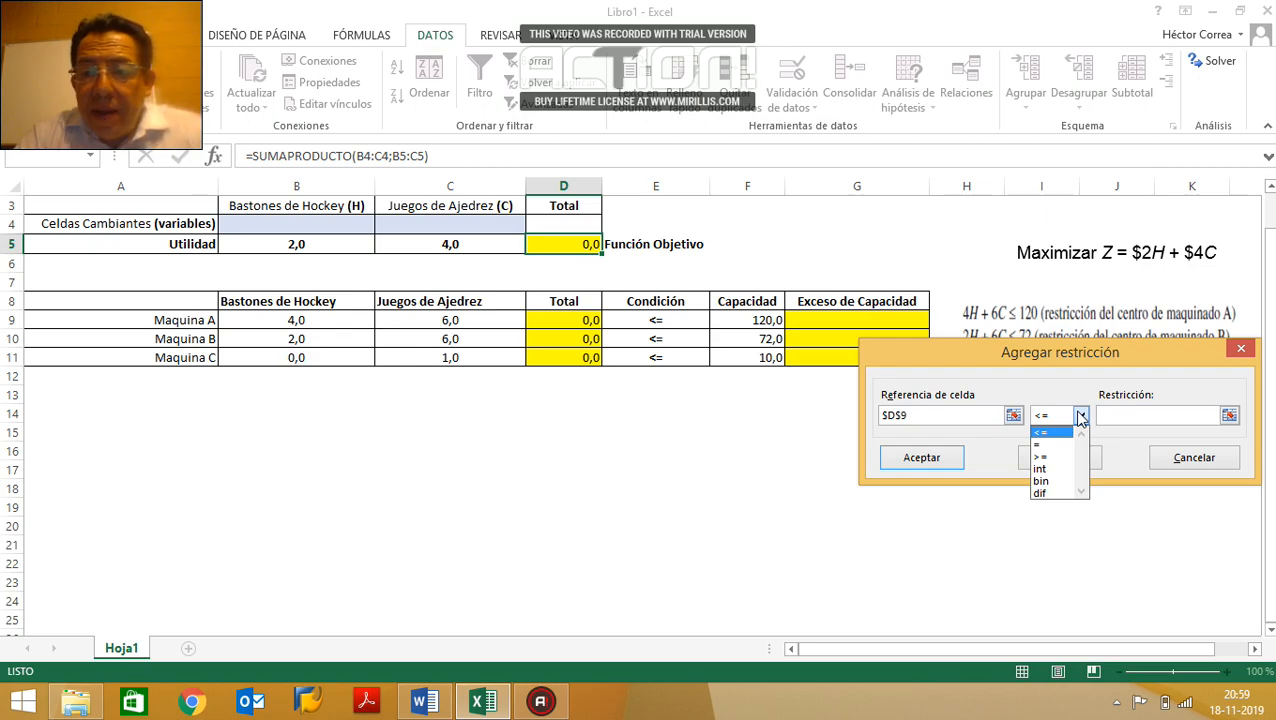
left_click(1080, 418)
left_click(1101, 415)
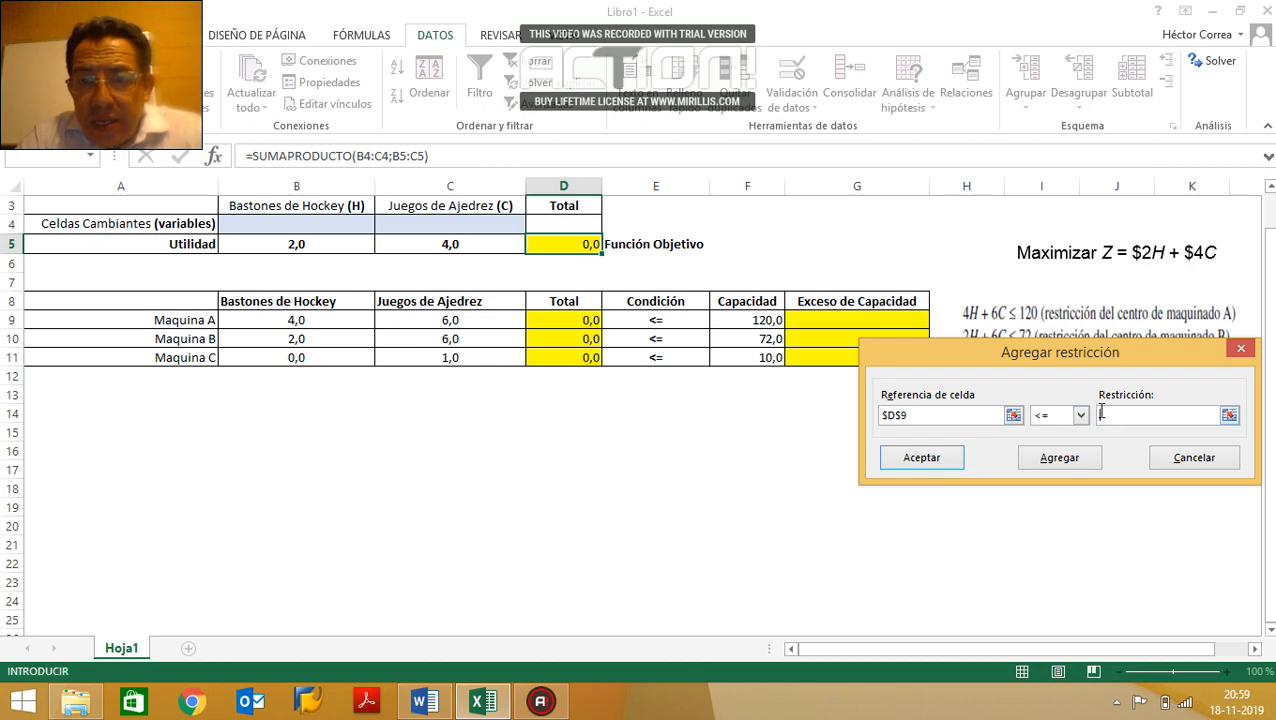
left_click(767, 321)
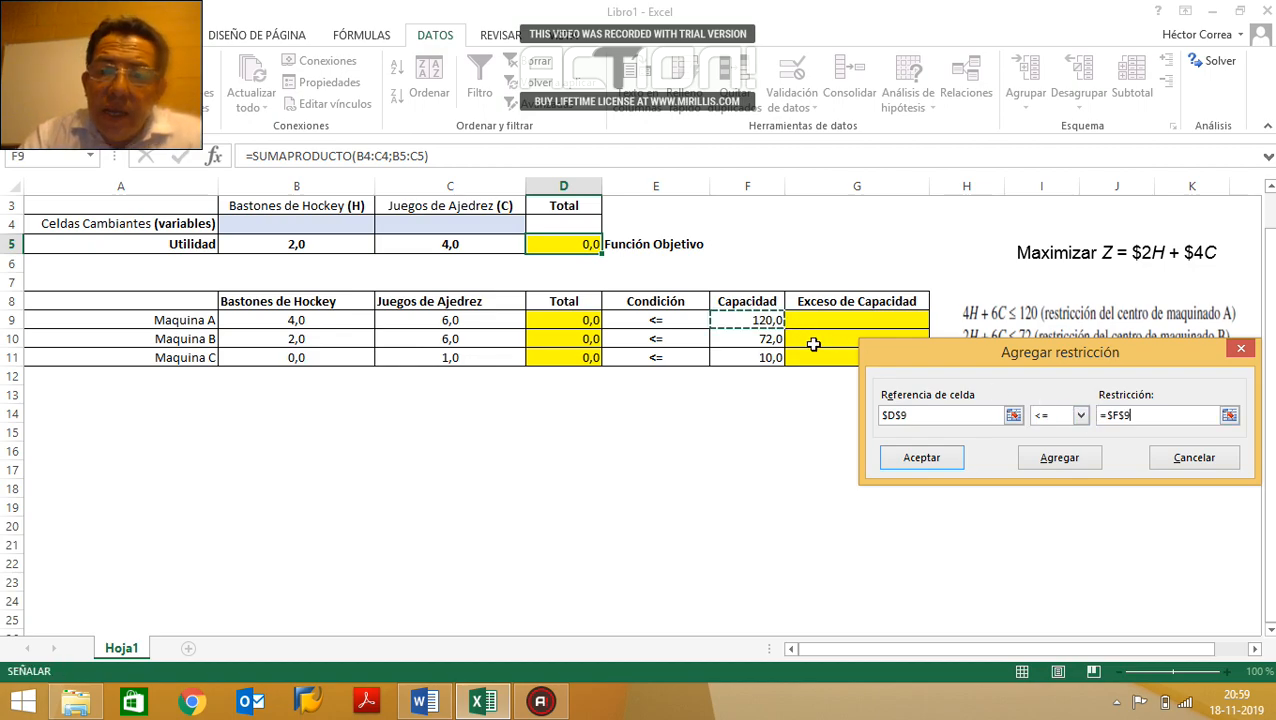
left_click(1060, 458)
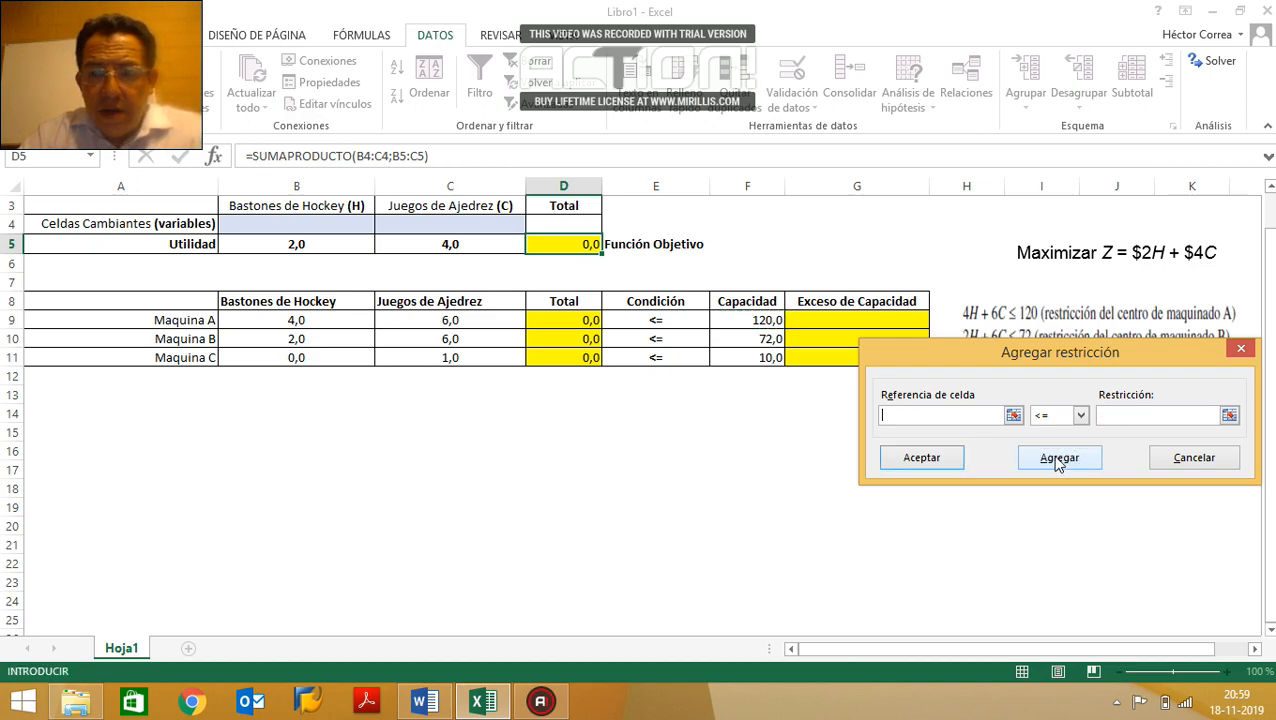
Step: Add the Maquina B constraint that Total D10 is <= Capacidad F10
left_click_drag(948, 358, 937, 406)
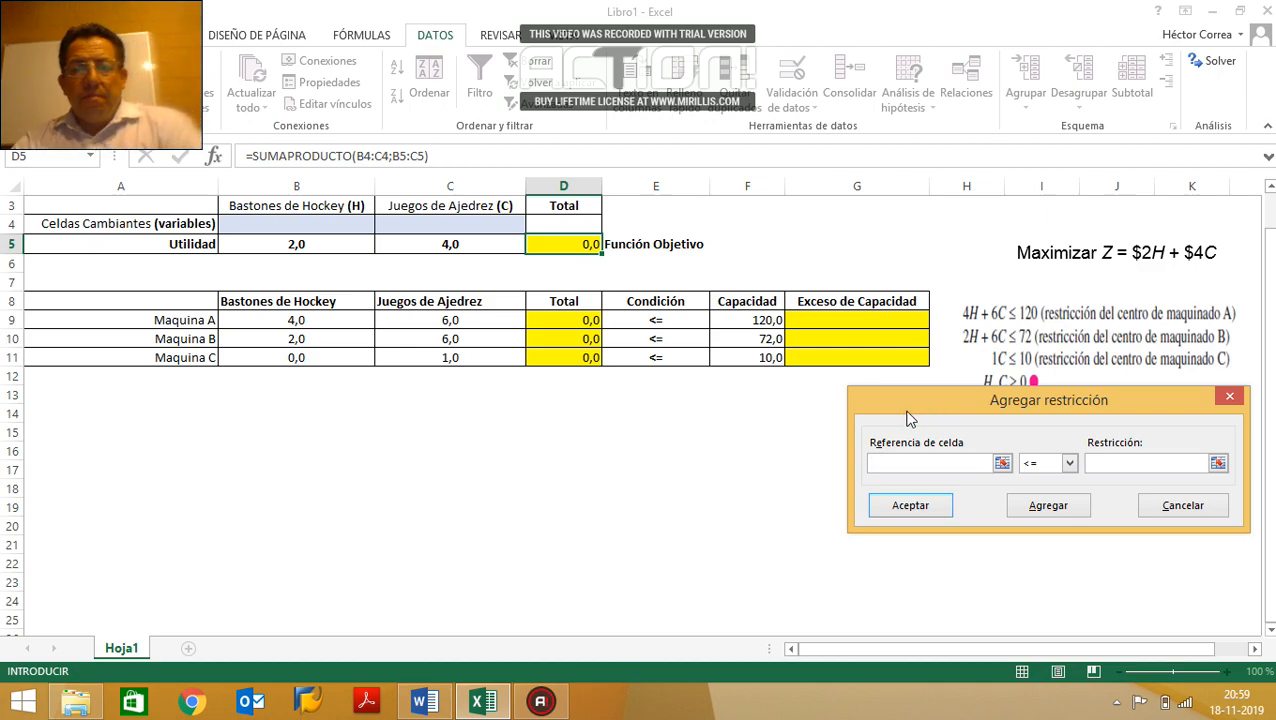
left_click(560, 337)
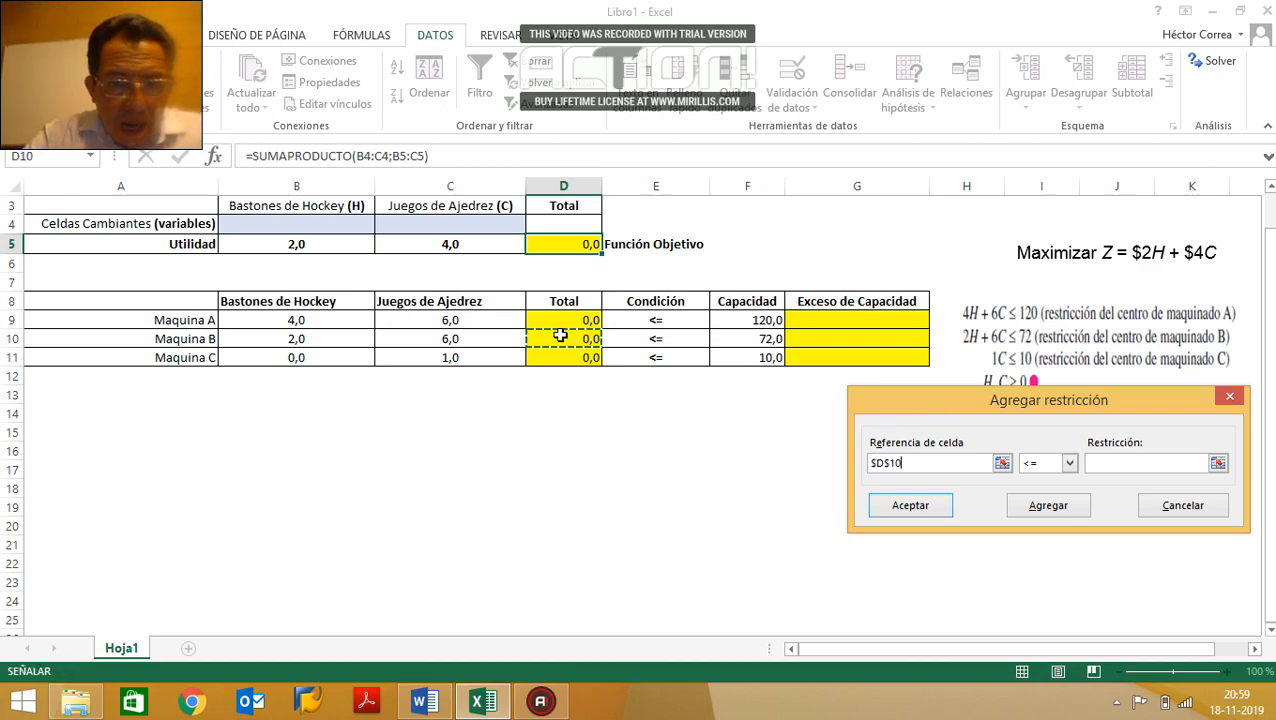
left_click(1068, 465)
left_click(1045, 480)
left_click(1095, 463)
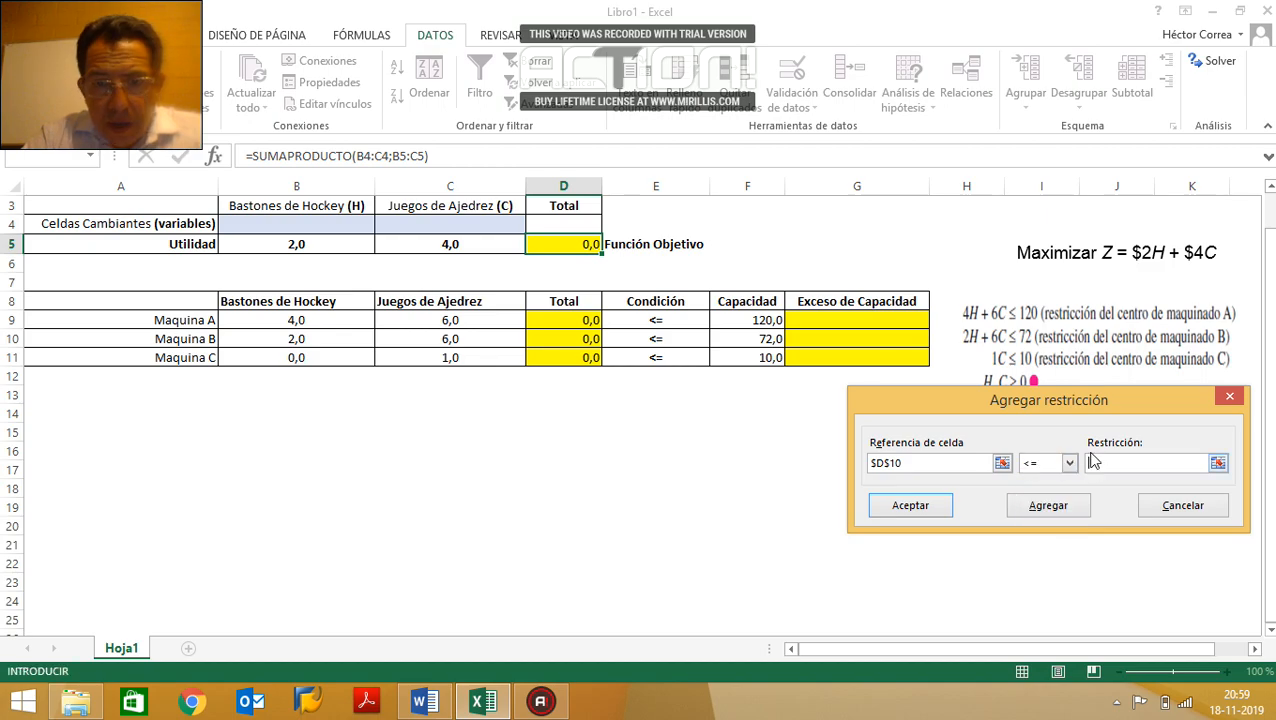
left_click(752, 341)
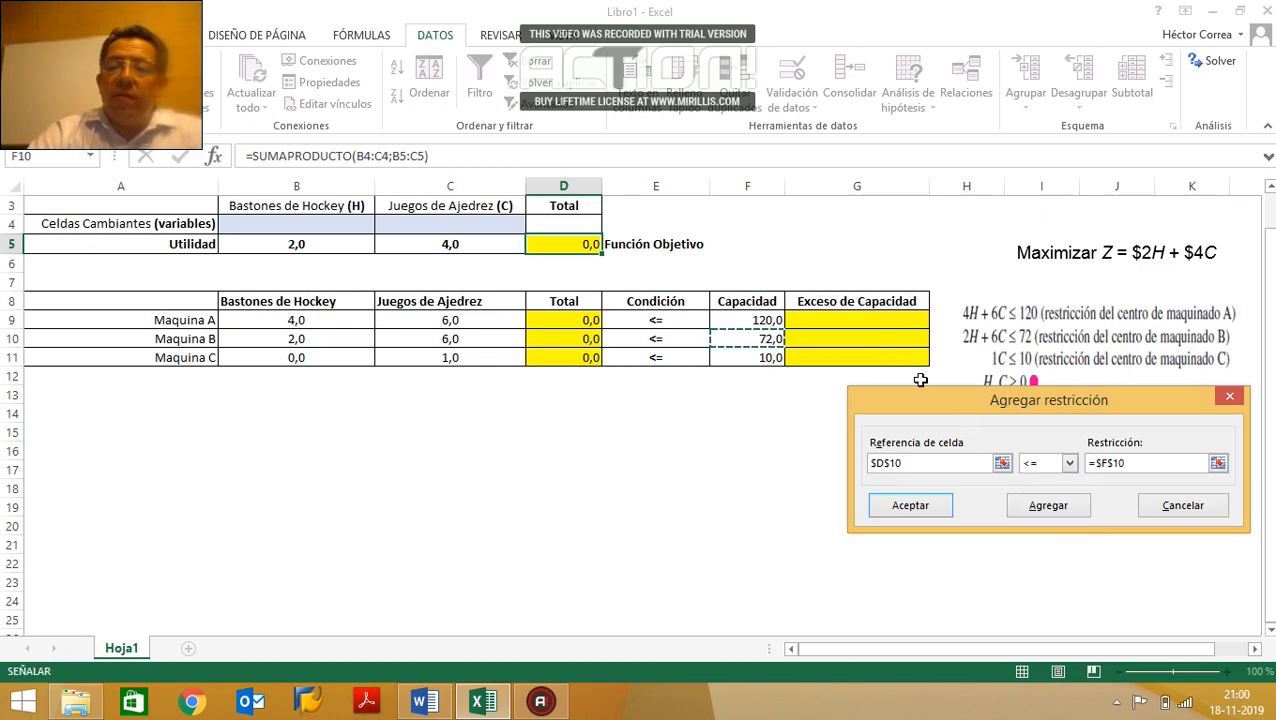
left_click(1048, 507)
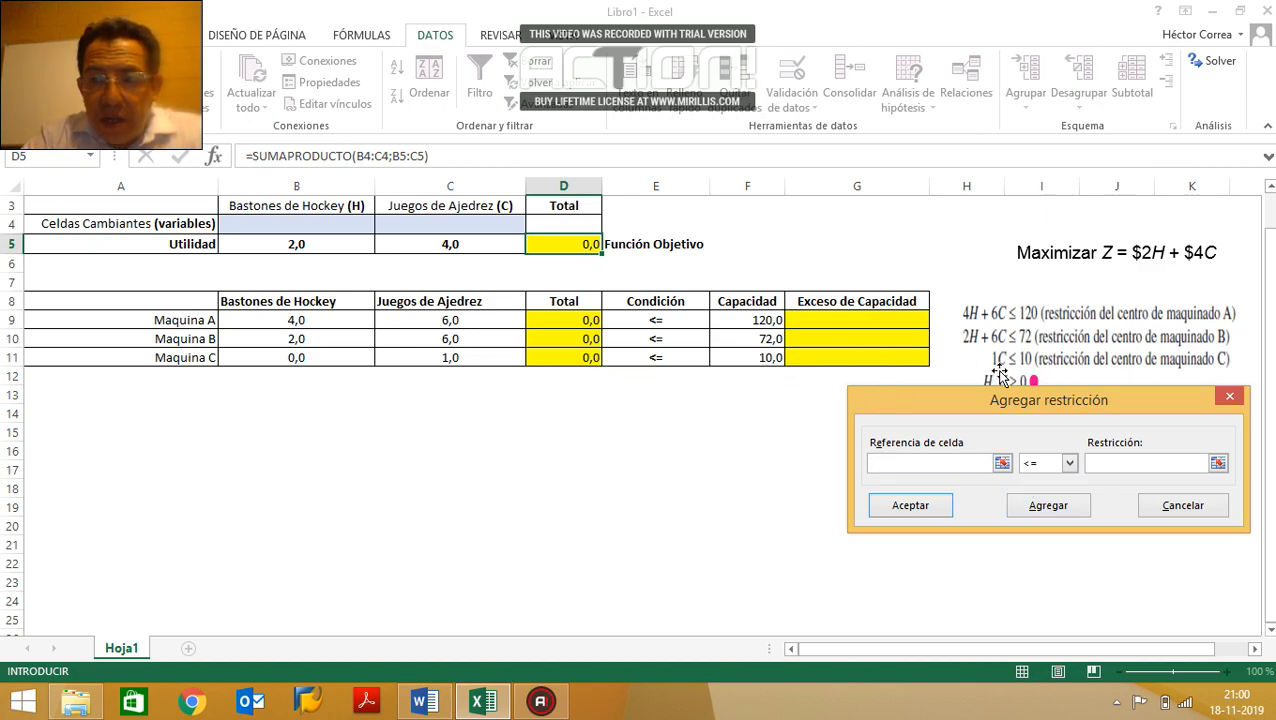
Step: Add the Maquina C constraint that Total D11 is <= Capacidad F11 and return to the Solver parameters
left_click(580, 357)
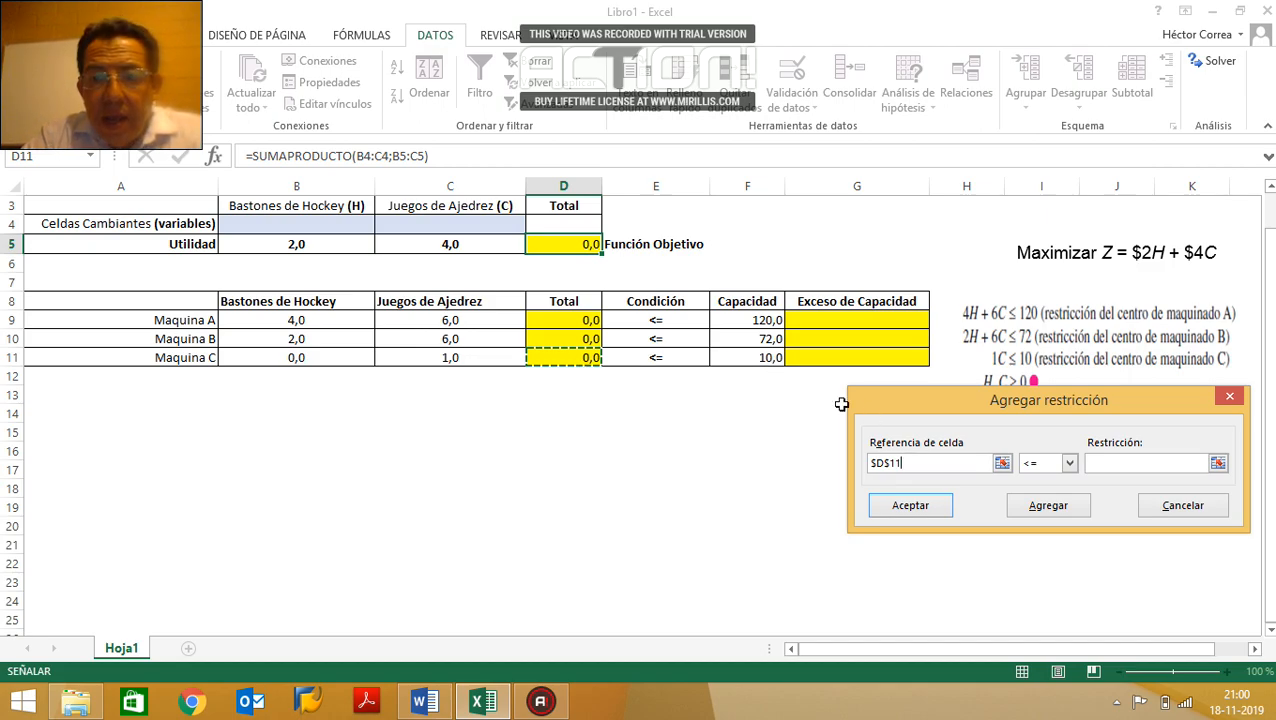
left_click(1088, 463)
left_click(1076, 464)
left_click(1076, 464)
left_click(1102, 465)
left_click(735, 358)
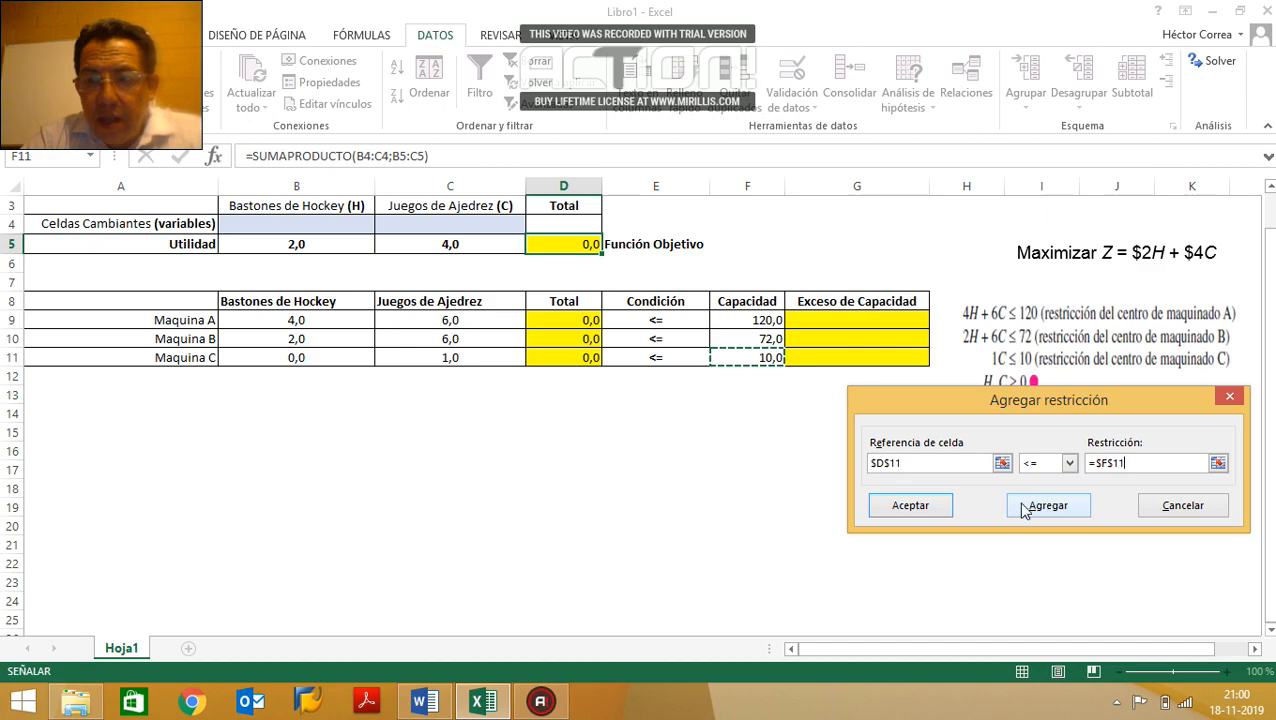
left_click(910, 506)
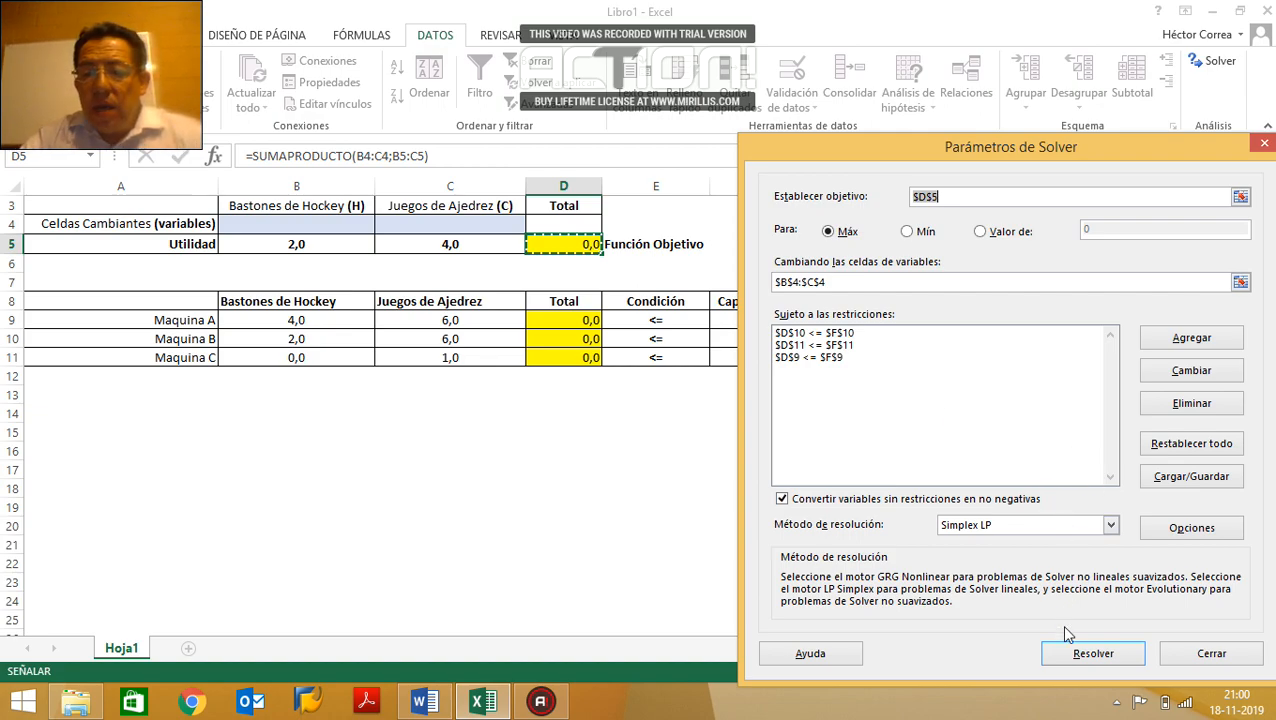
Step: Switch the non-negative variables option off and on again, viewing Solver's options for all methods and the H, C ≥ 0 condition
left_click_drag(1012, 147, 995, 78)
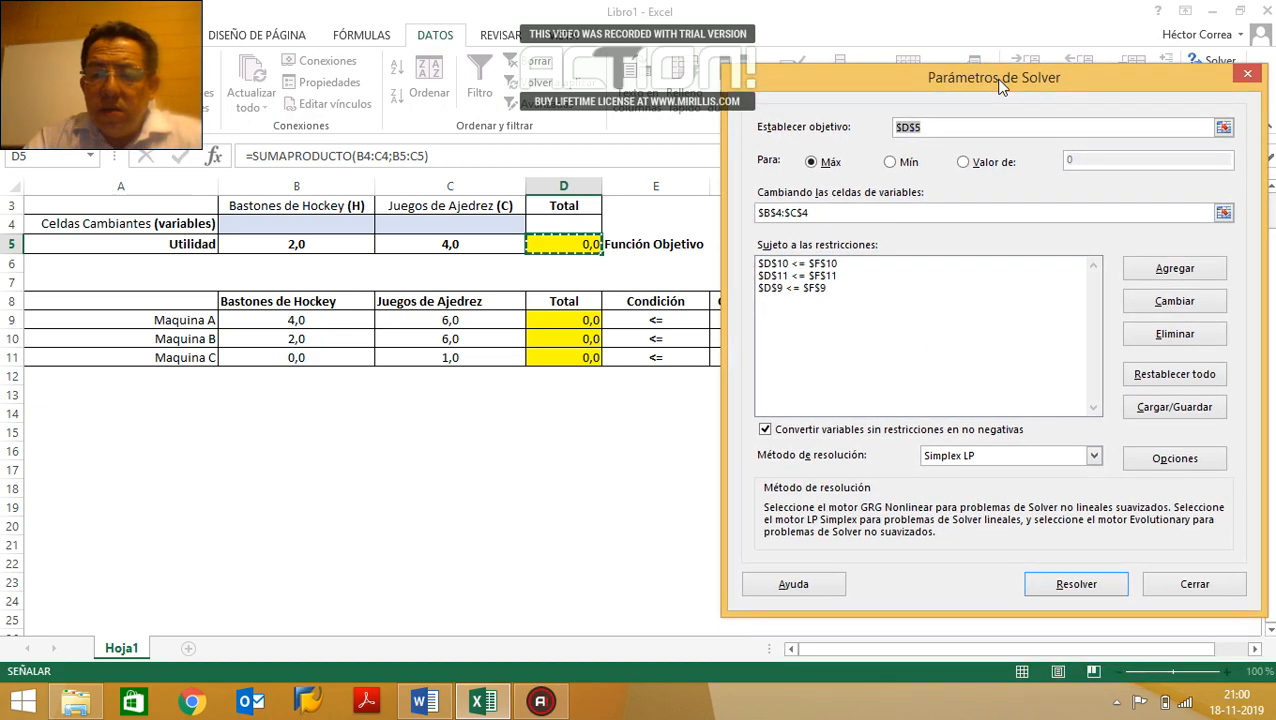
left_click(766, 430)
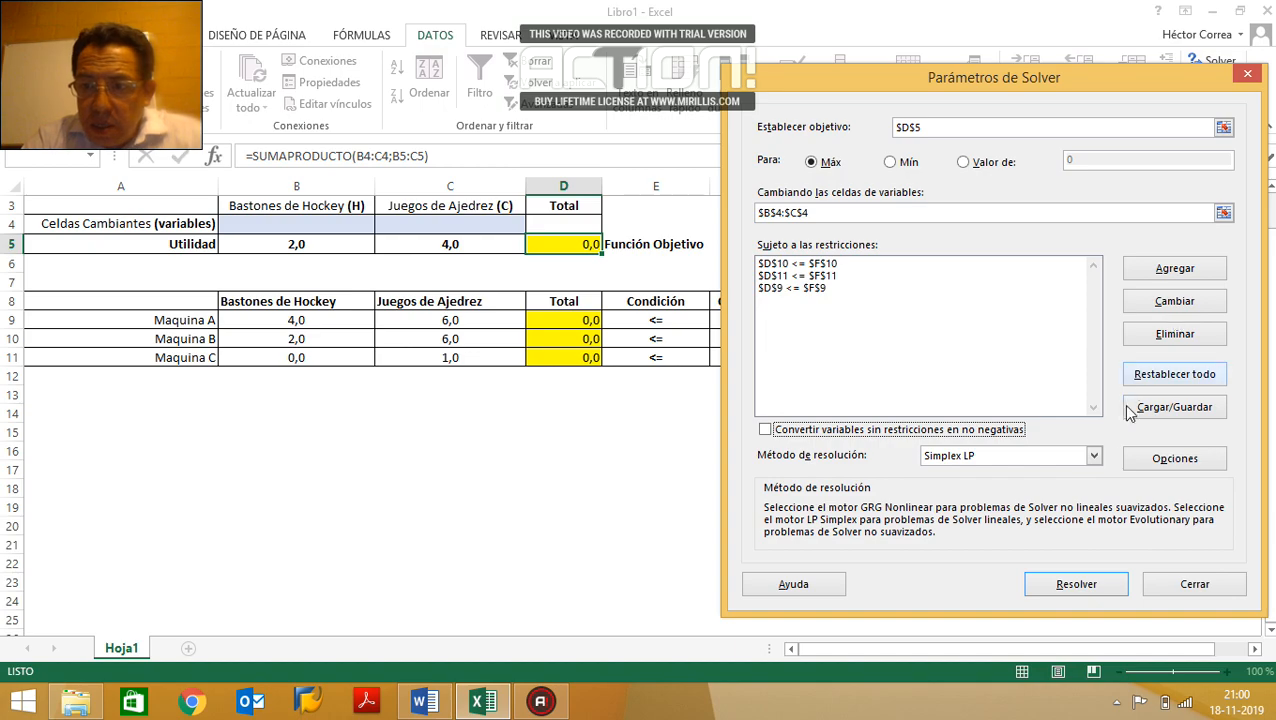
left_click(1170, 458)
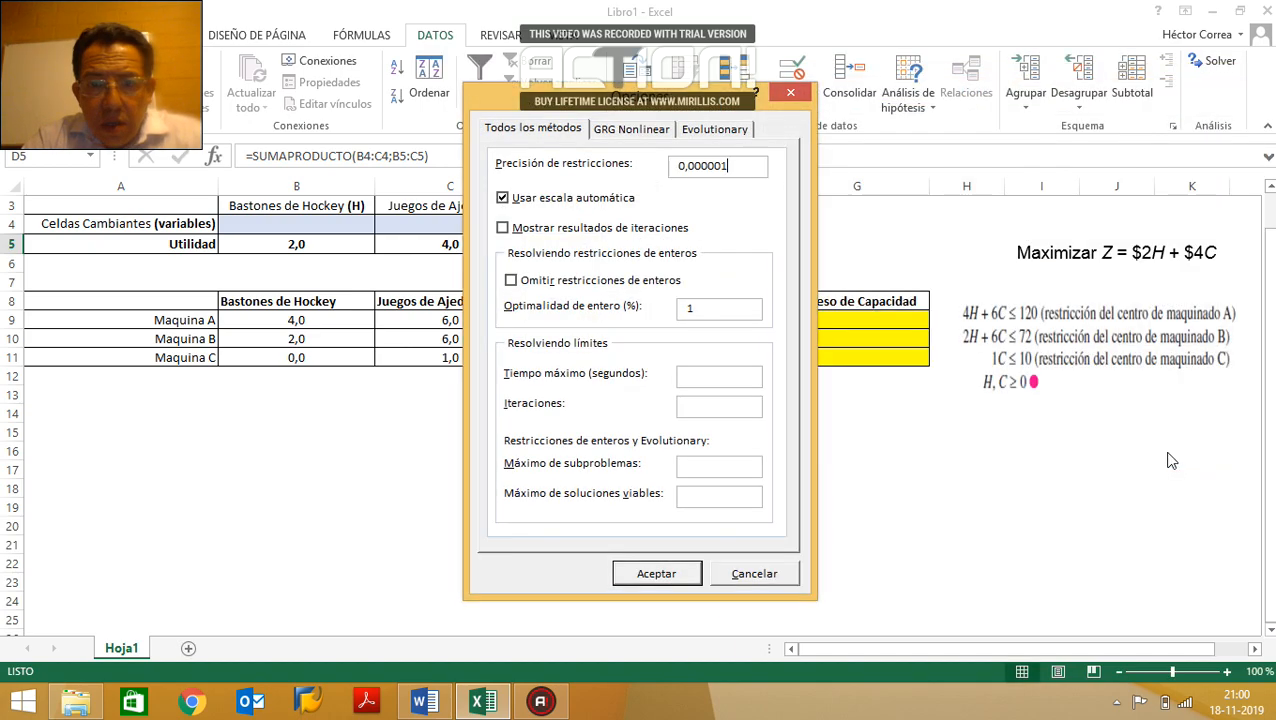
left_click(667, 574)
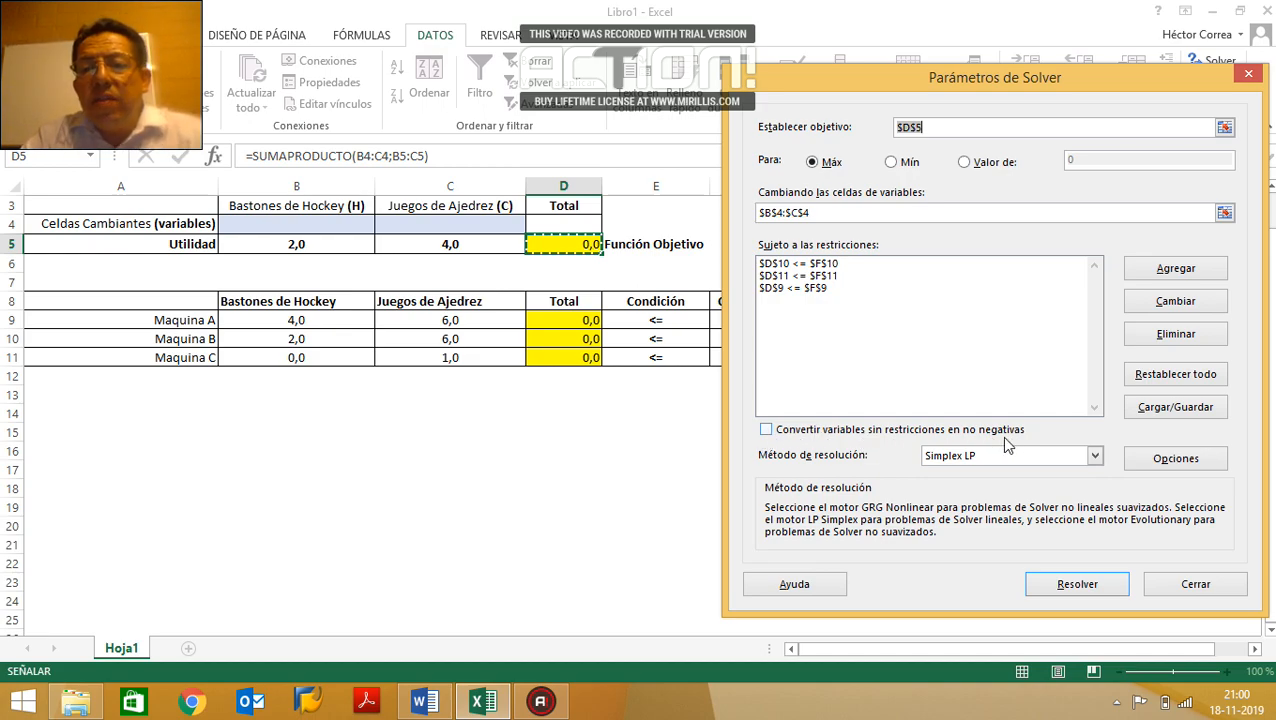
left_click(766, 430)
left_click_drag(928, 71, 369, 92)
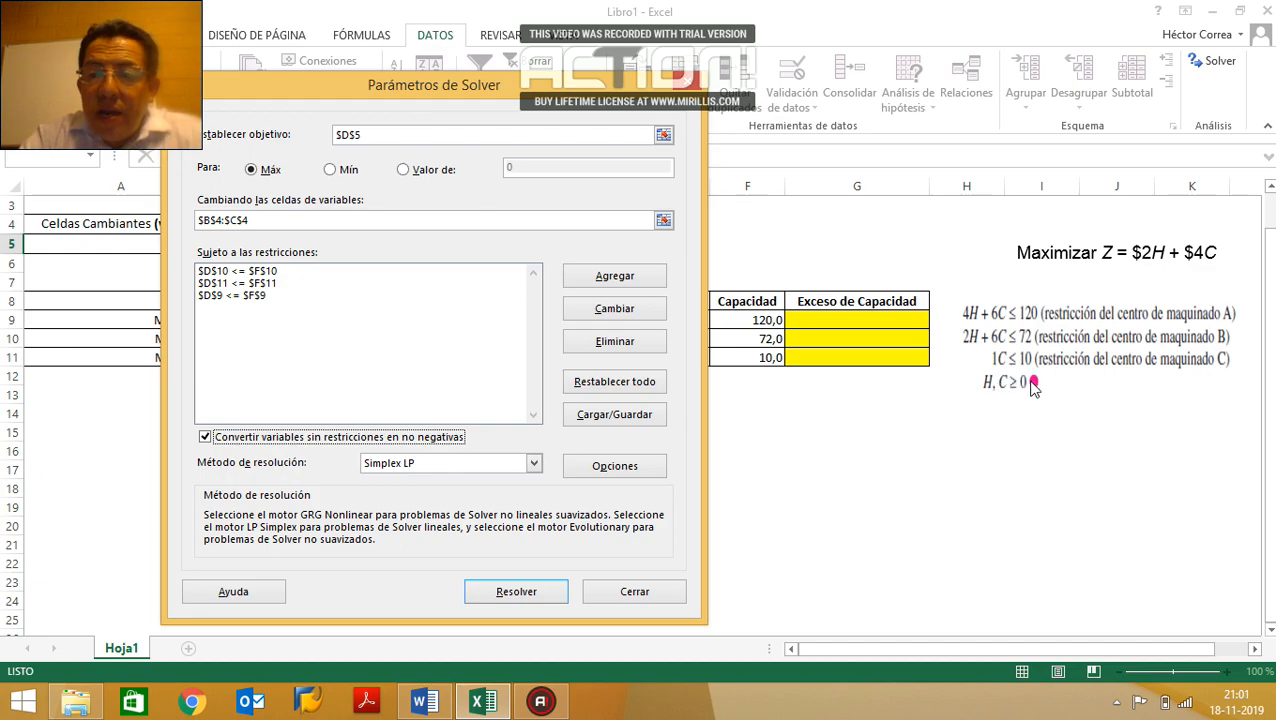
left_click_drag(525, 85, 1133, 91)
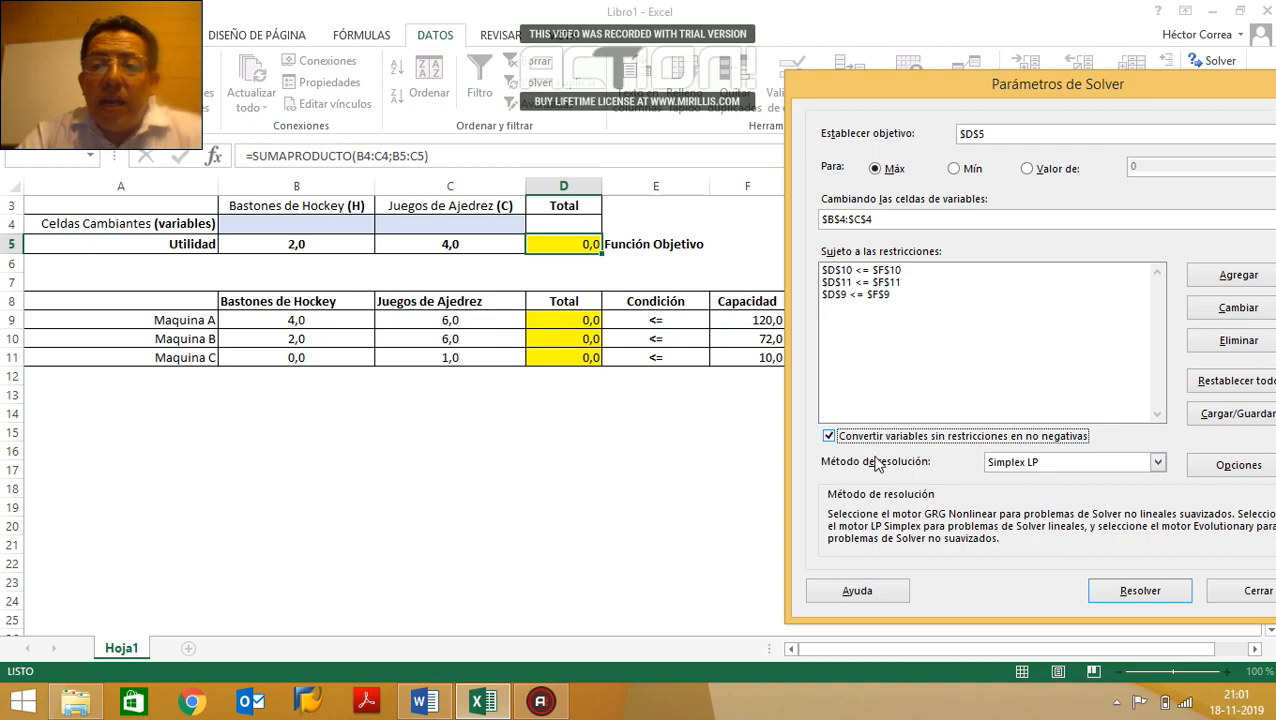
Step: Choose Simplex LP as the solving method and solve the model
left_click_drag(986, 86, 883, 77)
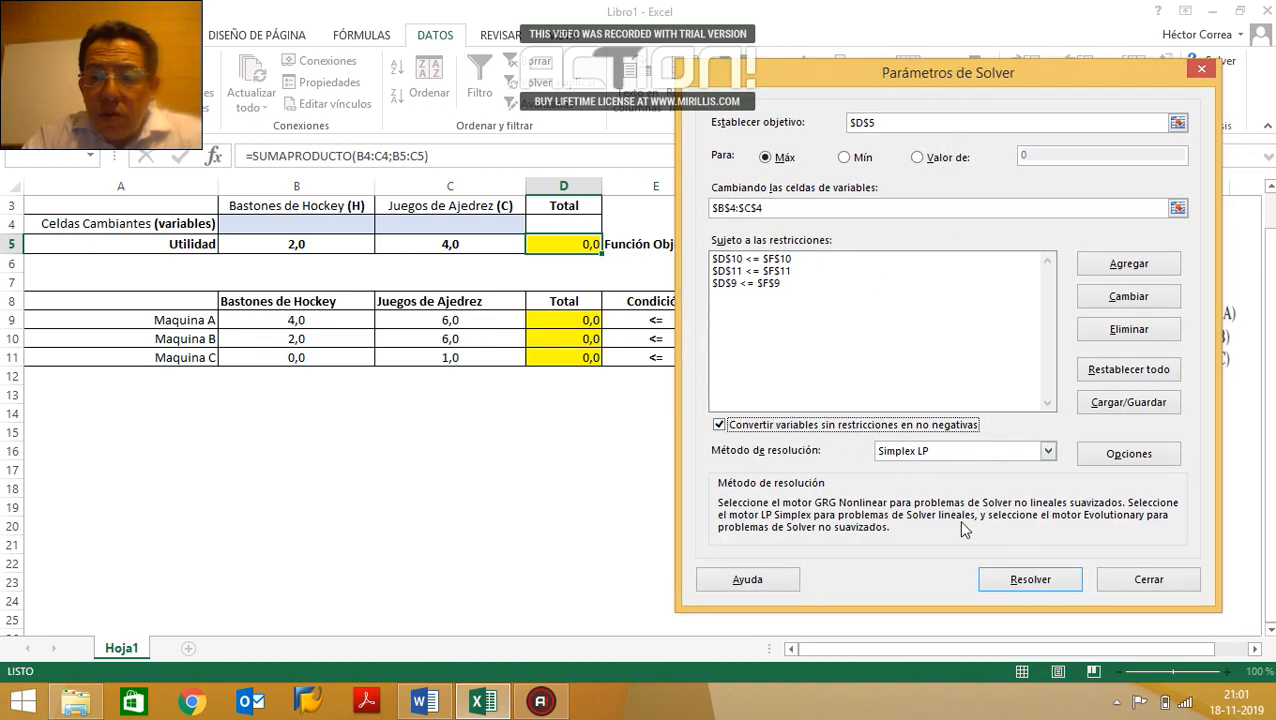
left_click(1047, 452)
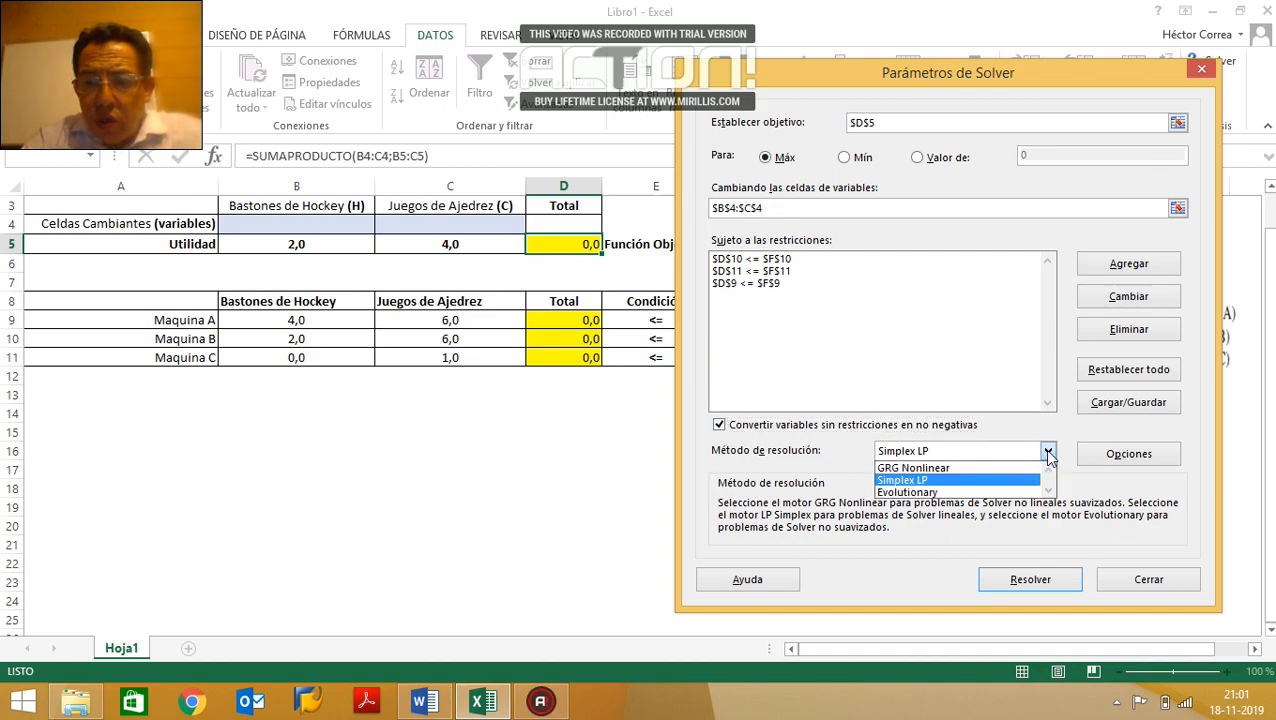
left_click(950, 484)
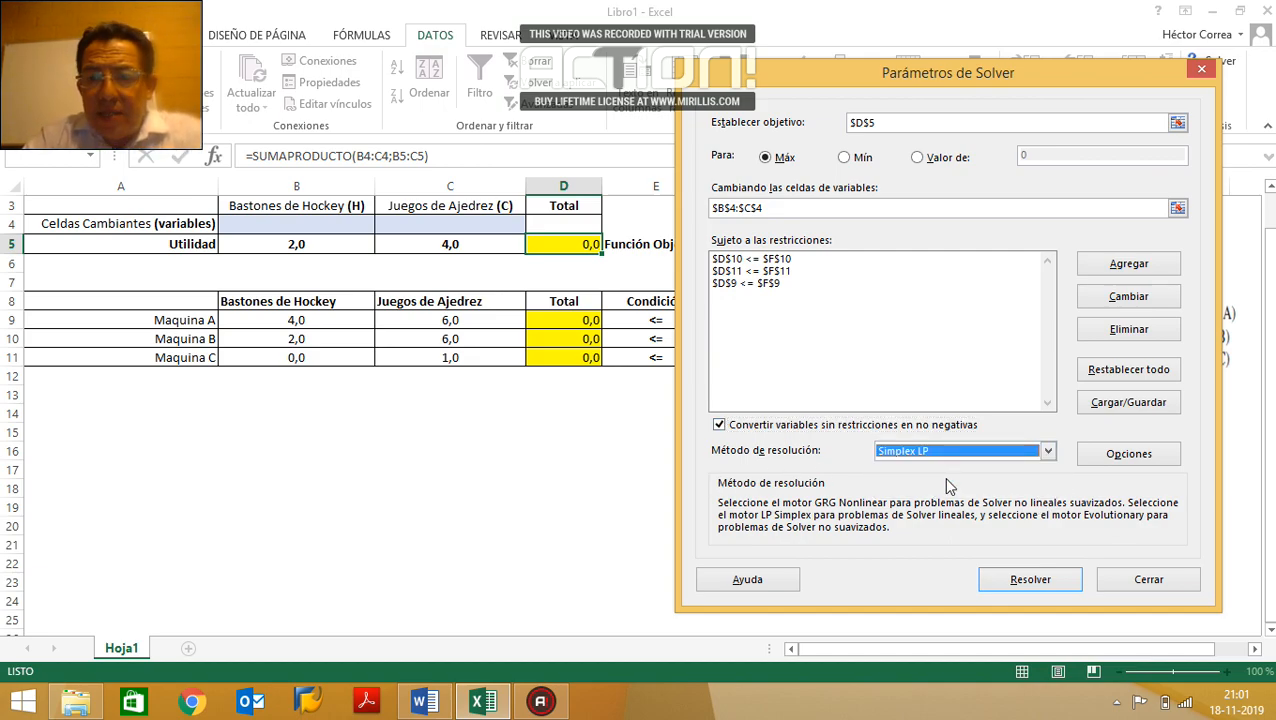
left_click(1050, 580)
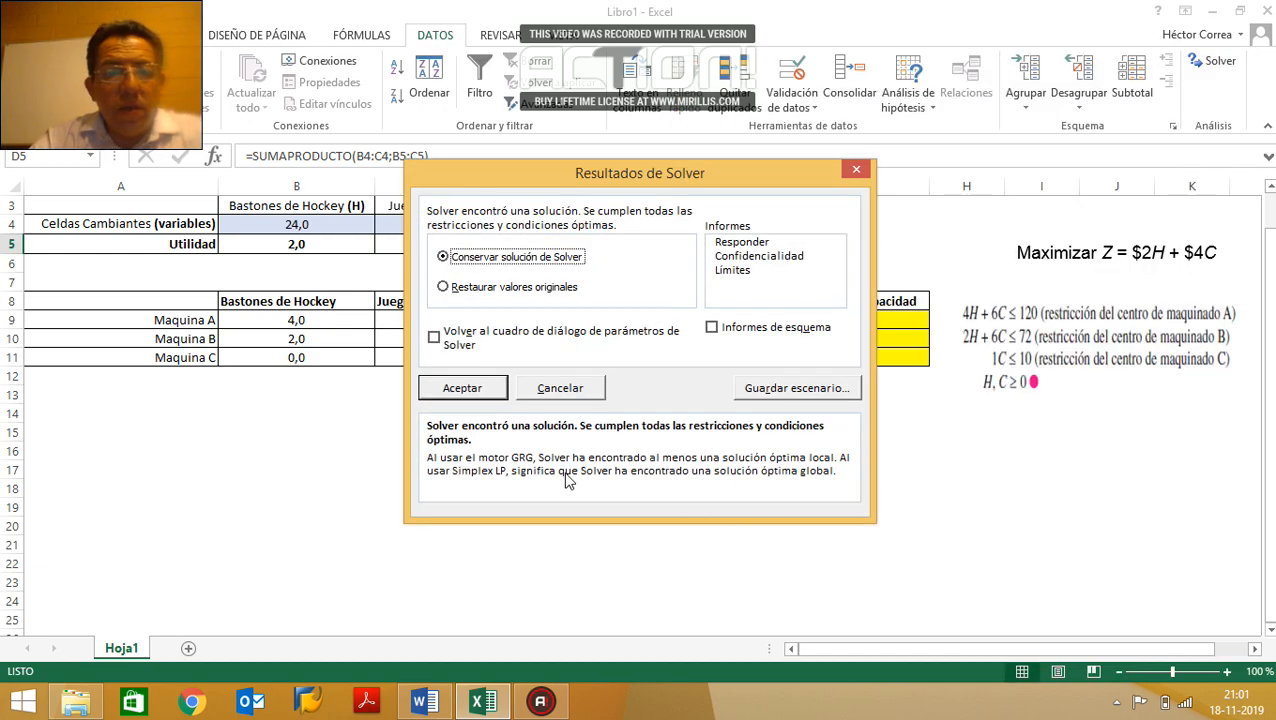
Step: Keep the Solver solution and inspect the changing cells, the objective function total and the Maquina A total
left_click_drag(512, 179, 868, 252)
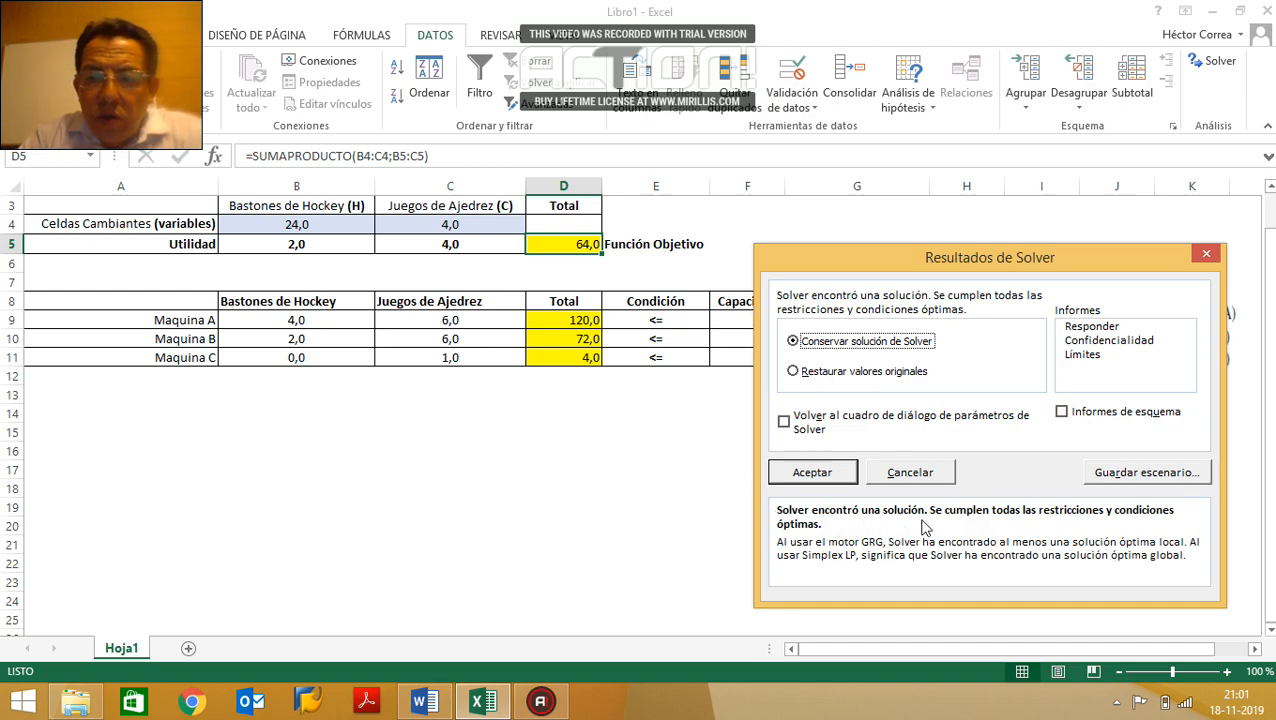
left_click(836, 477)
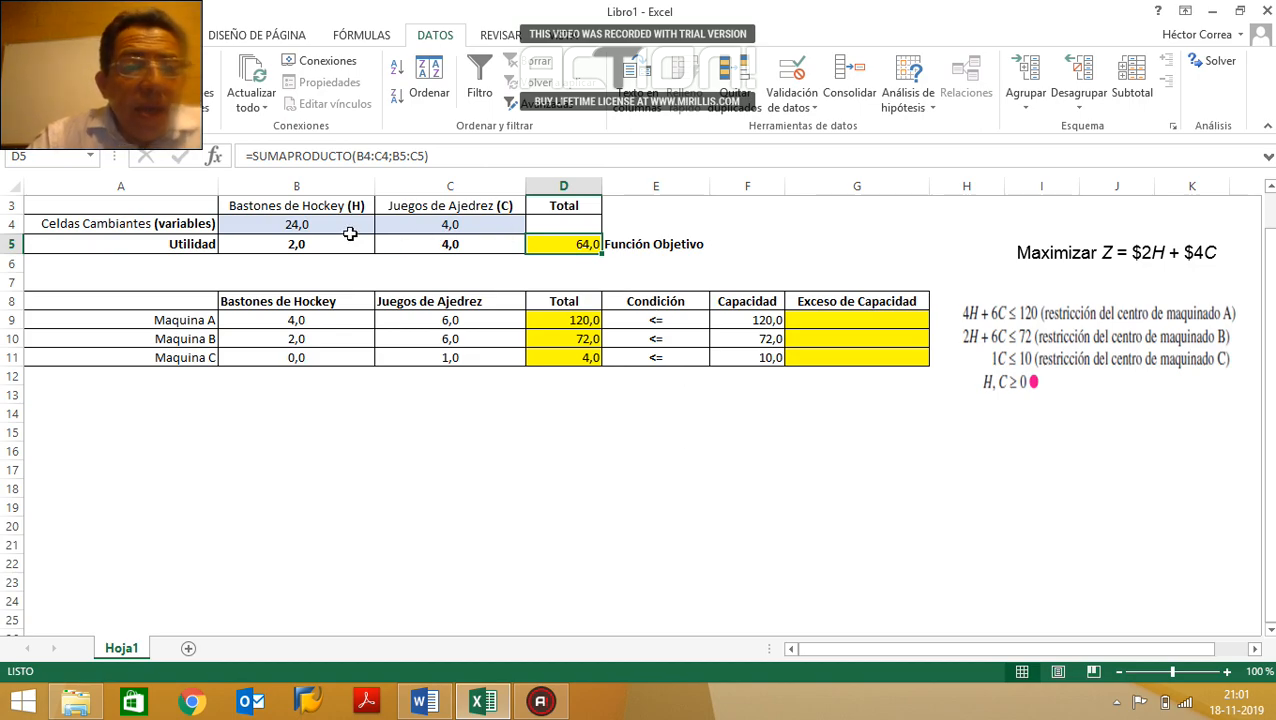
left_click(342, 224)
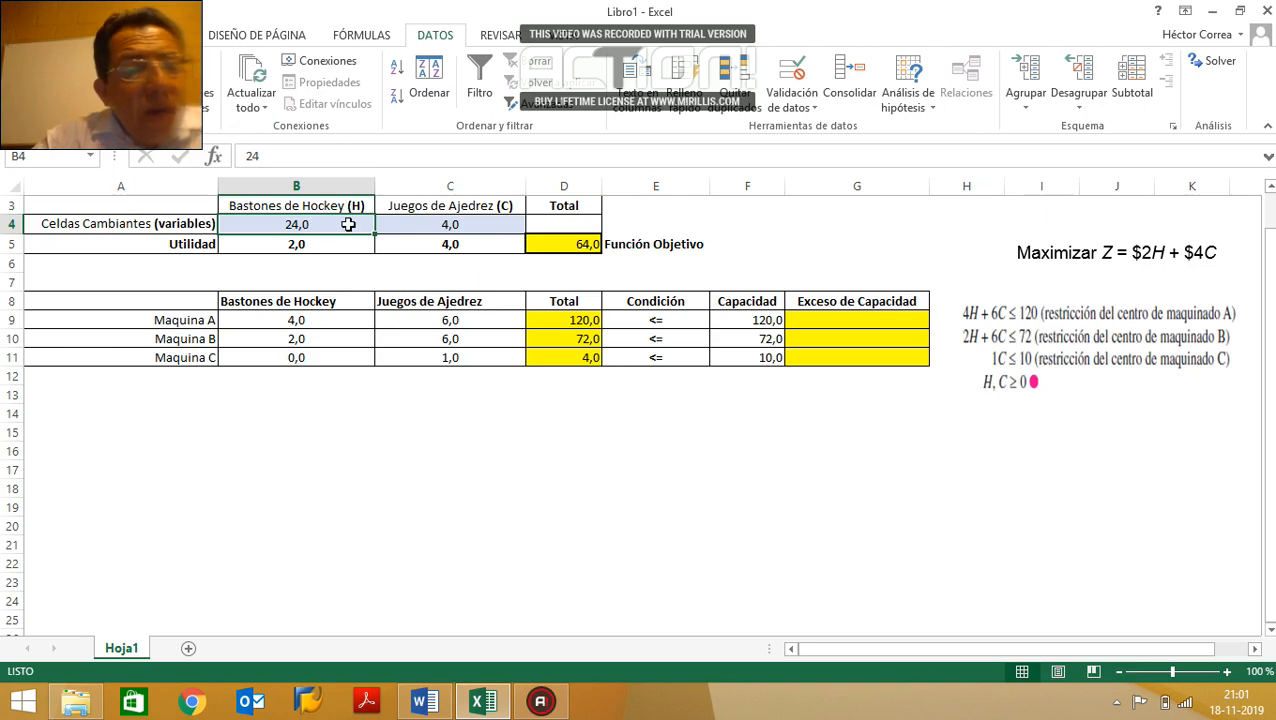
left_click(470, 224)
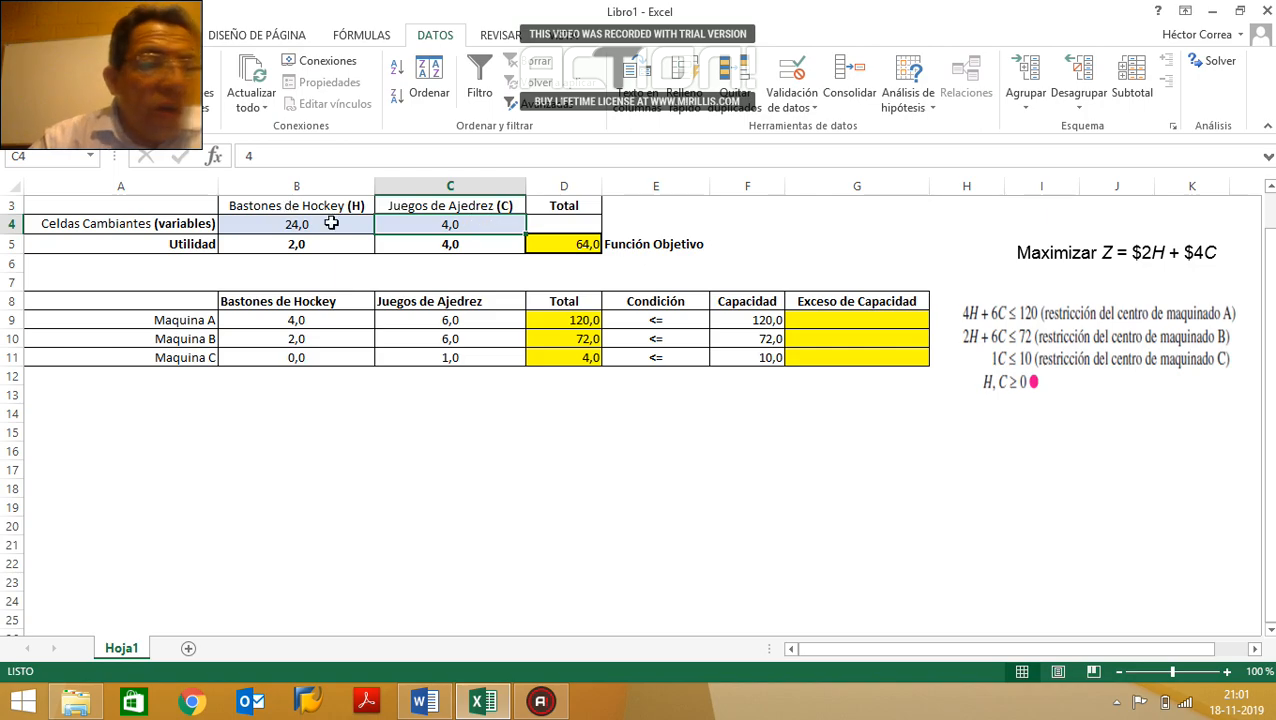
left_click(580, 247)
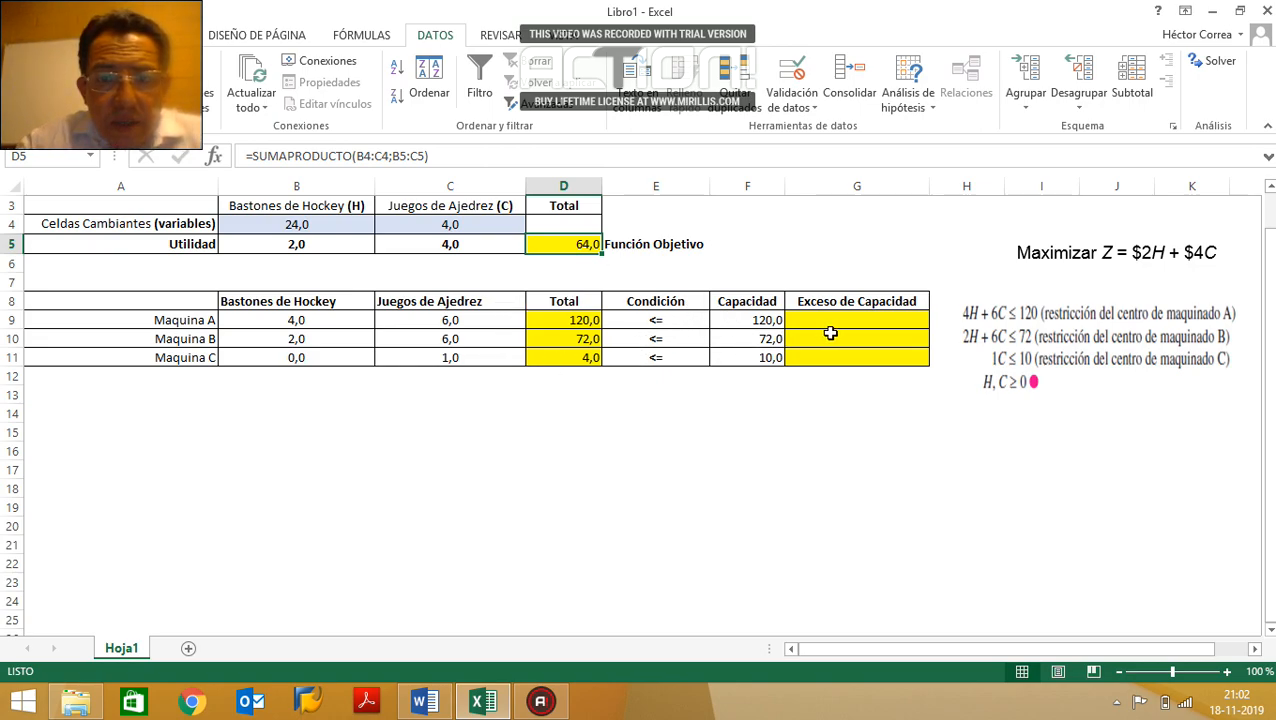
left_click(590, 325)
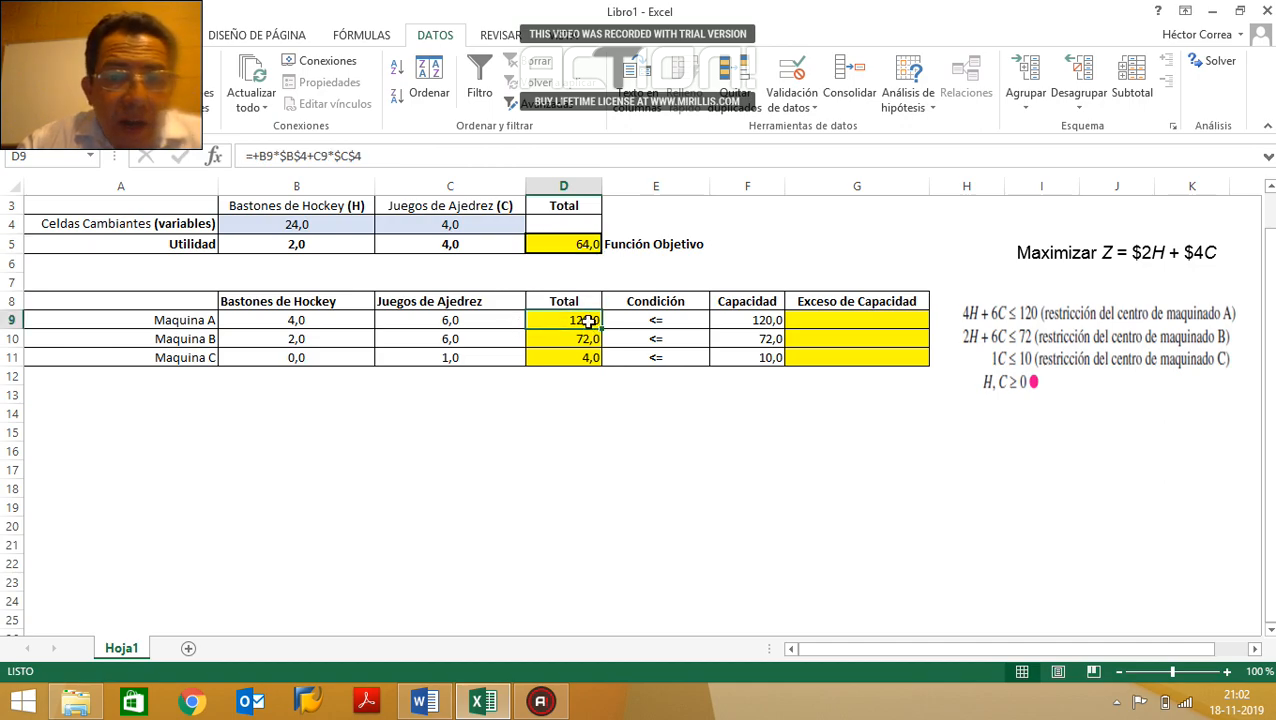
Step: Calculate Maquina A's Exceso de Capacidad in G9 as Capacidad minus Total with the formula +F9-D9
left_click(829, 321)
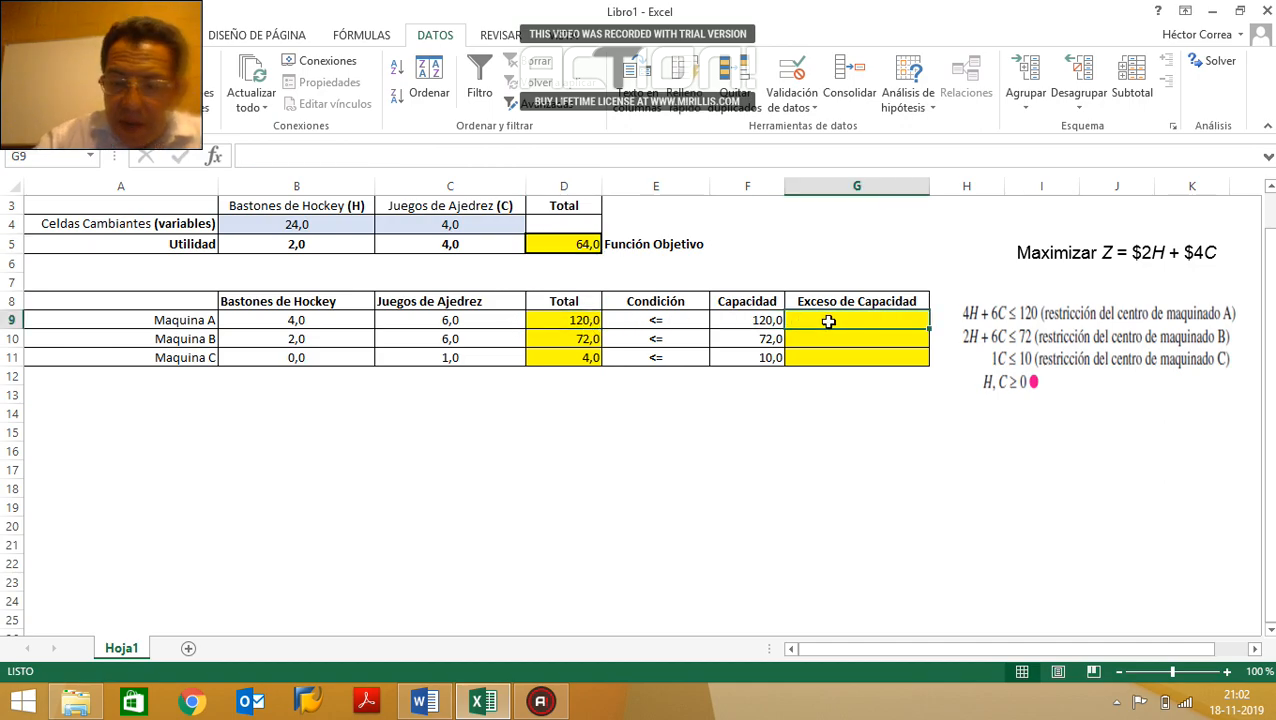
type("+")
left_click(760, 320)
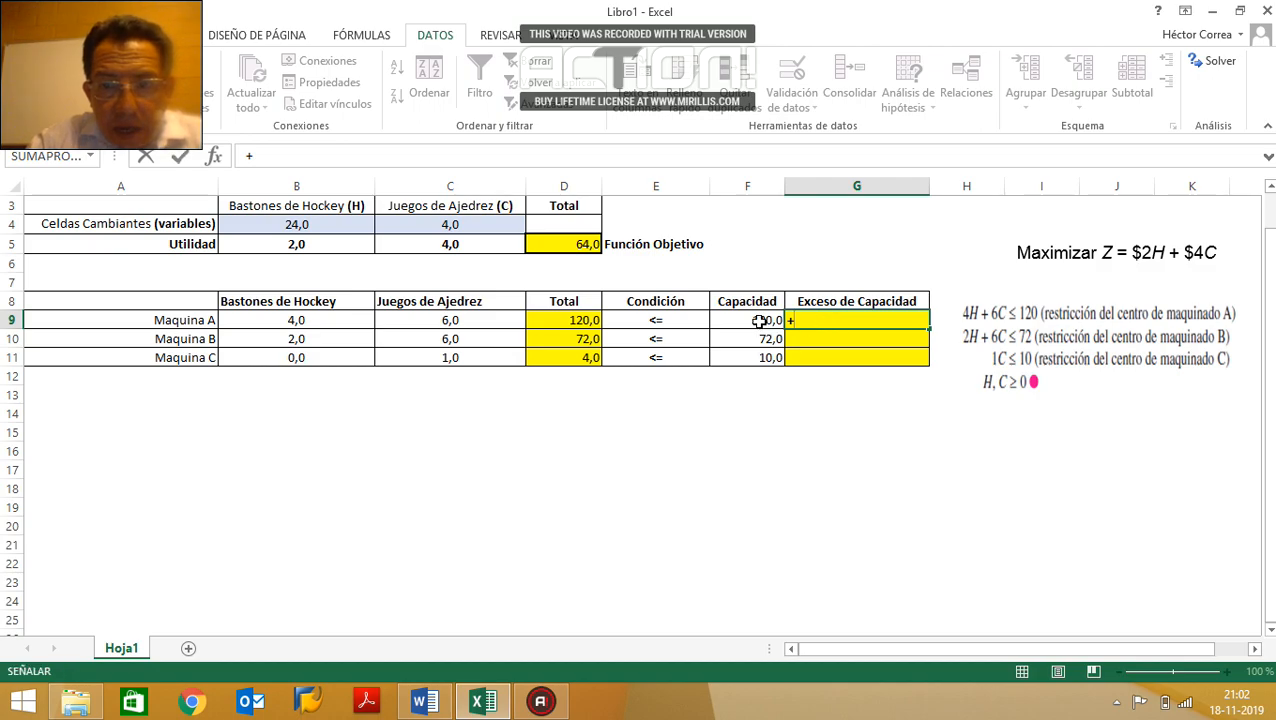
type("-")
left_click(575, 320)
key("Return")
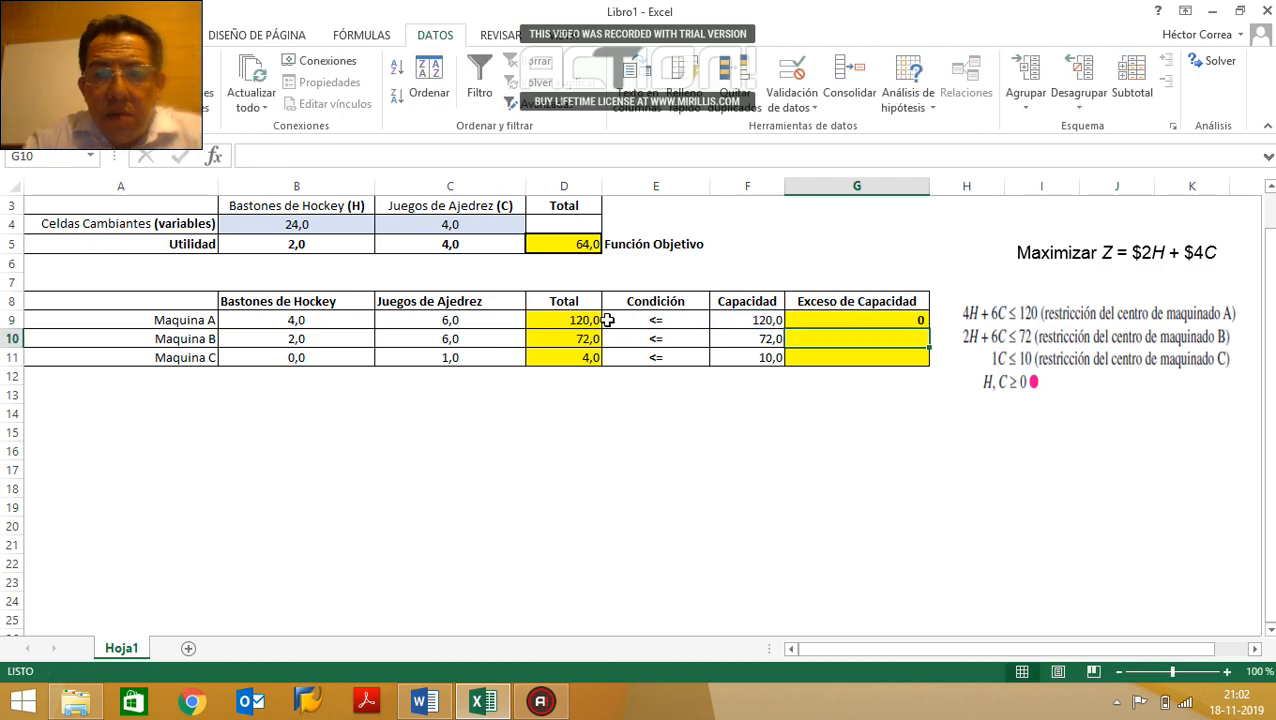
Step: Copy the Exceso de Capacidad formula from G9 down to G11 and check the Maquina B and Maquina C cells
left_click(891, 319)
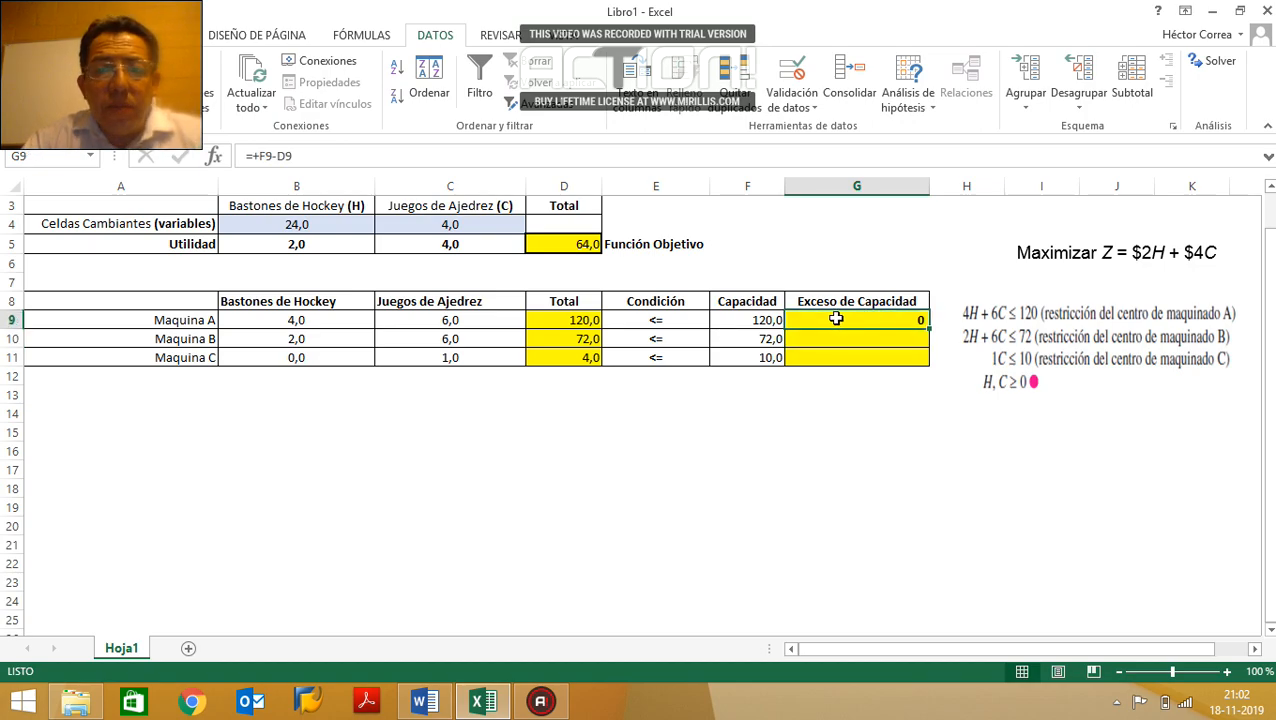
left_click_drag(929, 328, 926, 366)
left_click(917, 339)
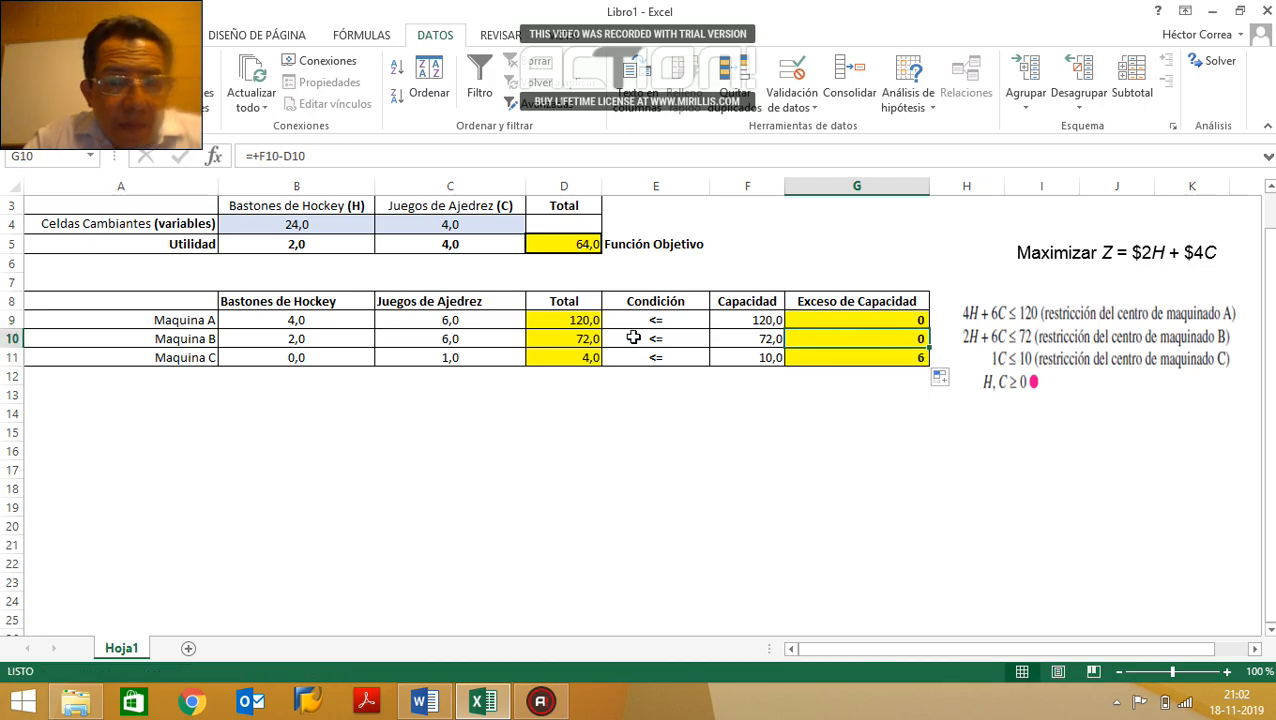
left_click(900, 356)
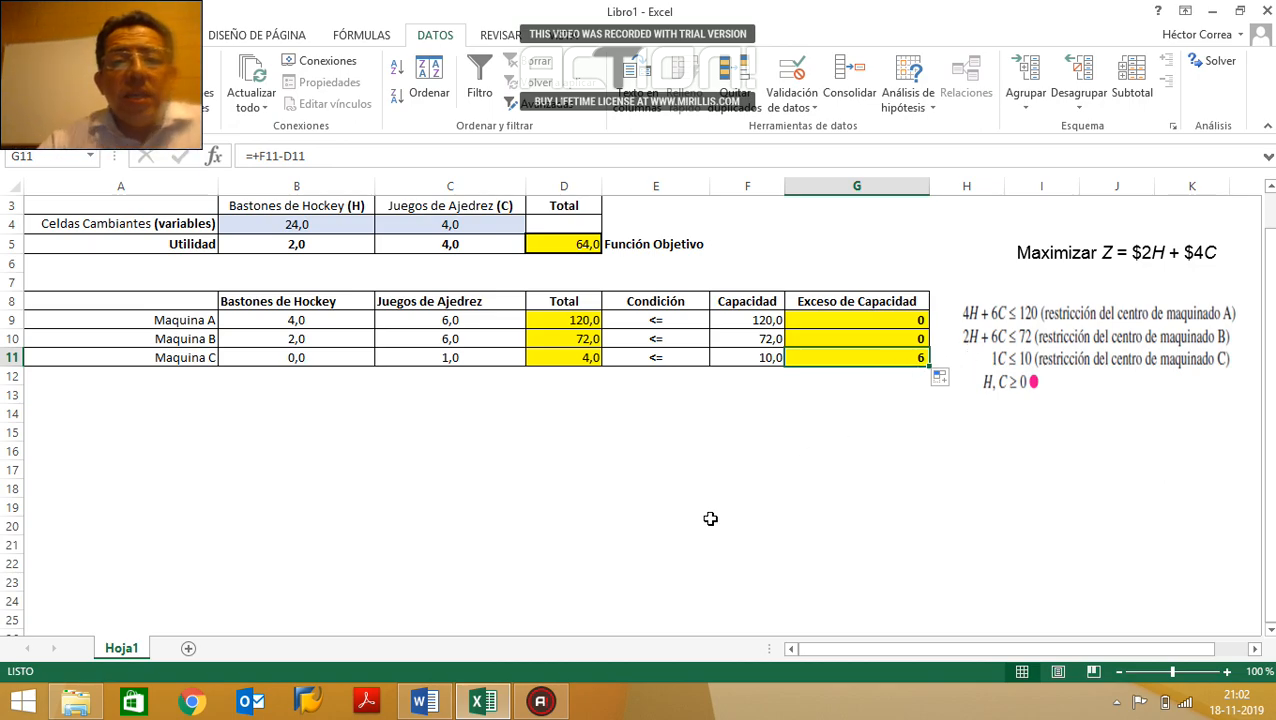
Step: Compare the Solver solution with the graphical method's objective function evaluations in the EJEMPLO 2 Word document, and return to Excel
left_click(428, 708)
scroll(652, 396, "down", 6)
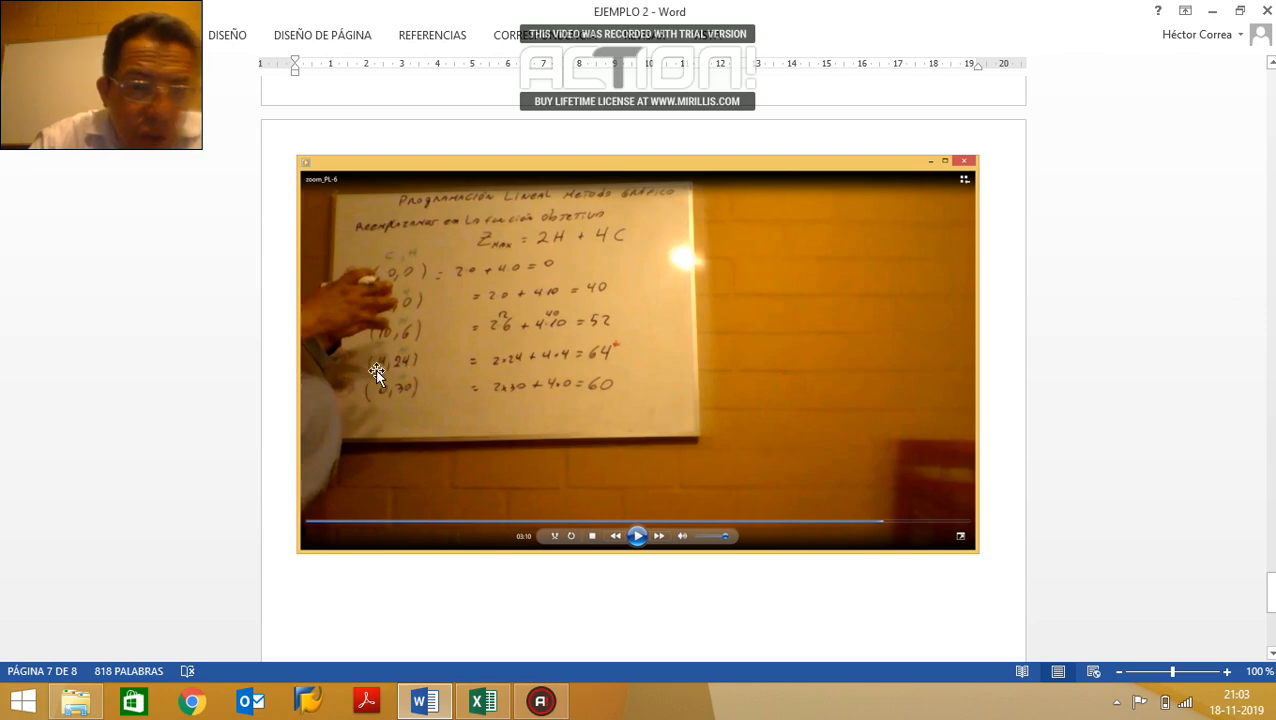
left_click(483, 701)
left_click(806, 524)
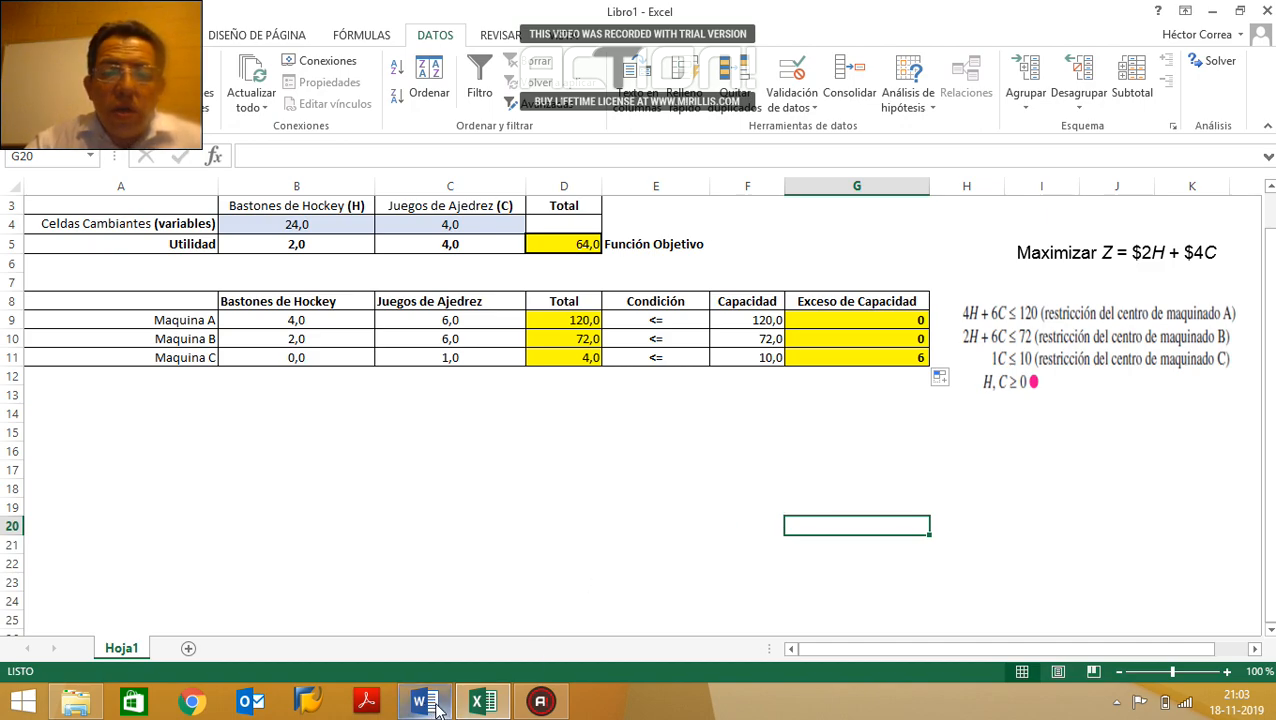
Step: Switch to the EJEMPLO 2 Word document and review the whiteboard images of the problem data, the constraints and the graphical solution
mouse_move(437, 708)
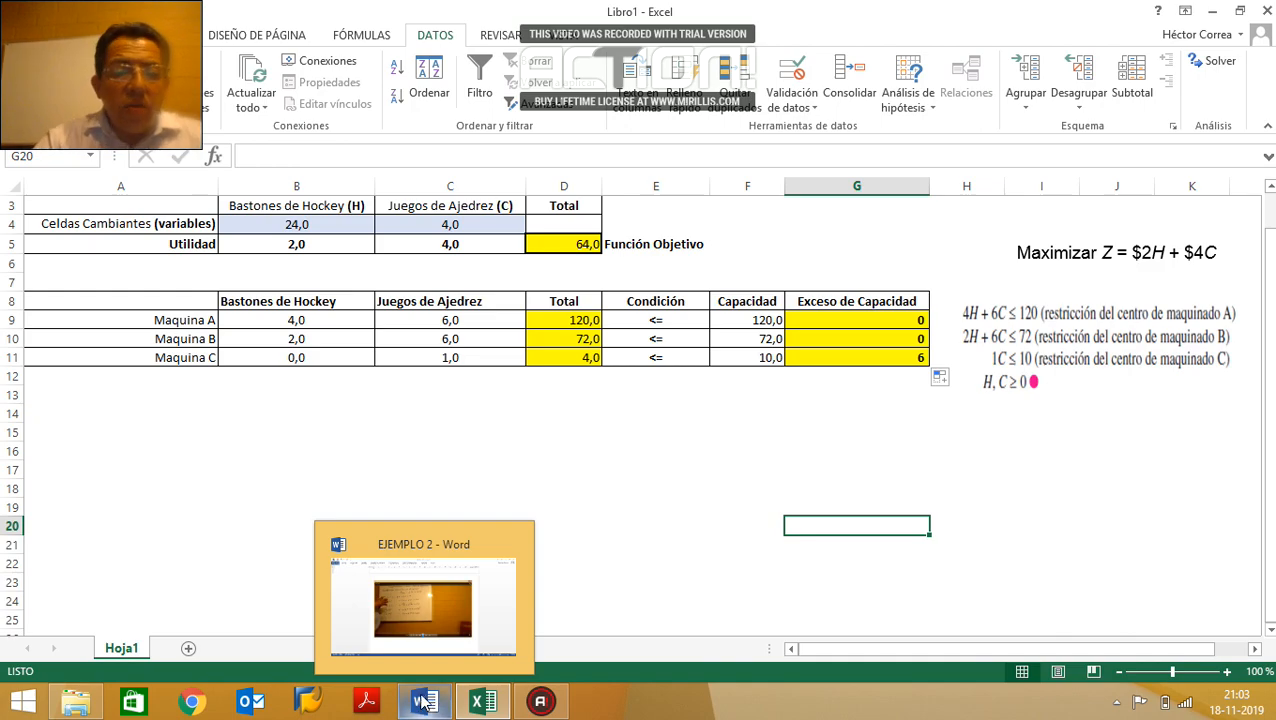
left_click(420, 706)
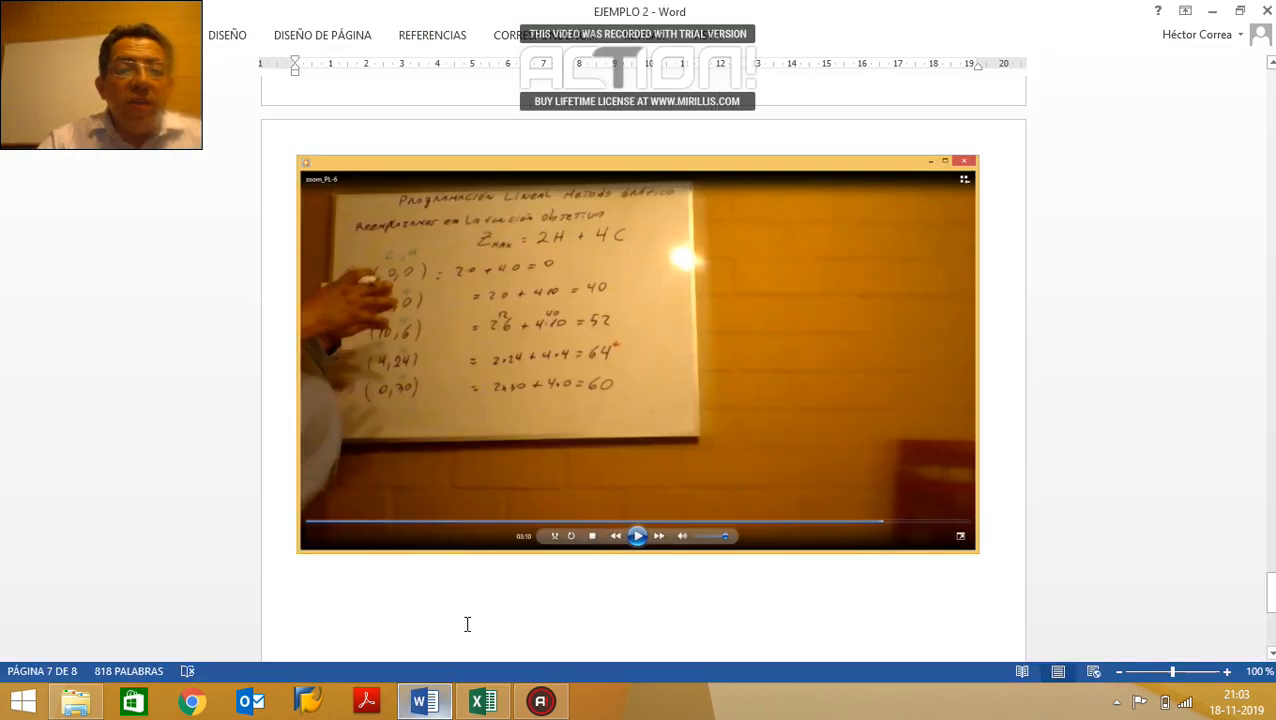
scroll(650, 501, "up", 15)
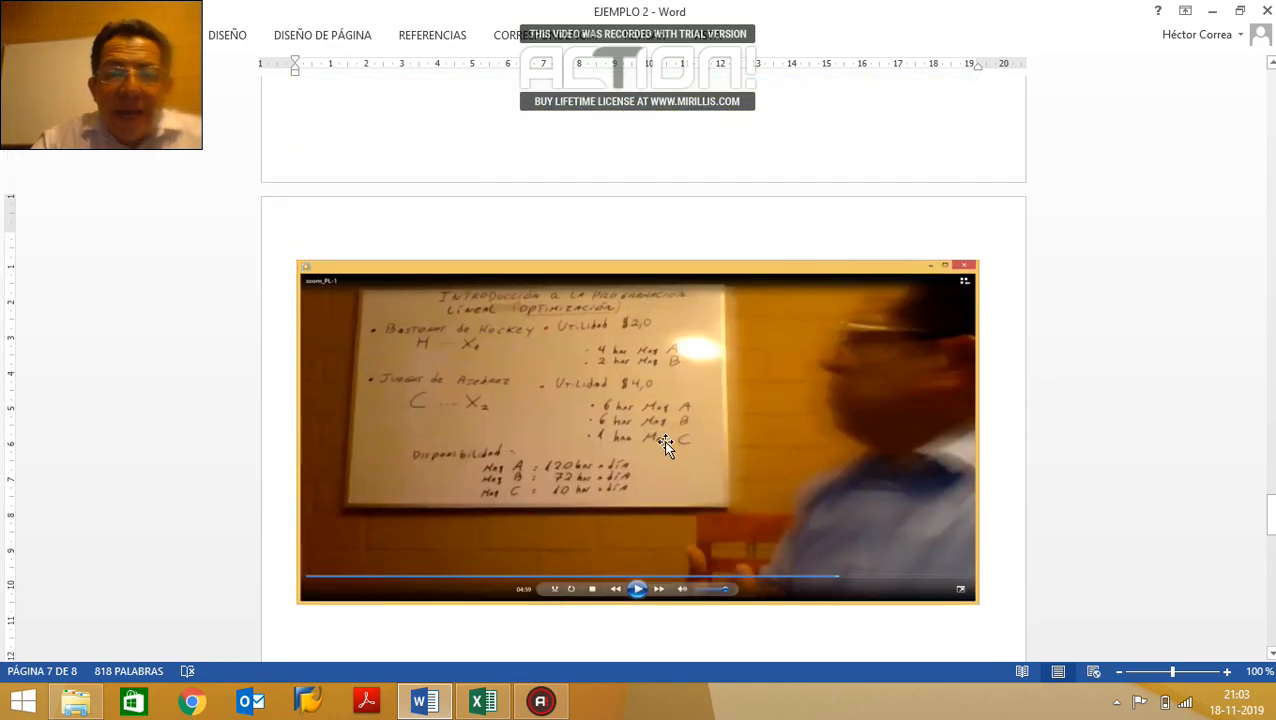
scroll(665, 442, "down", 5)
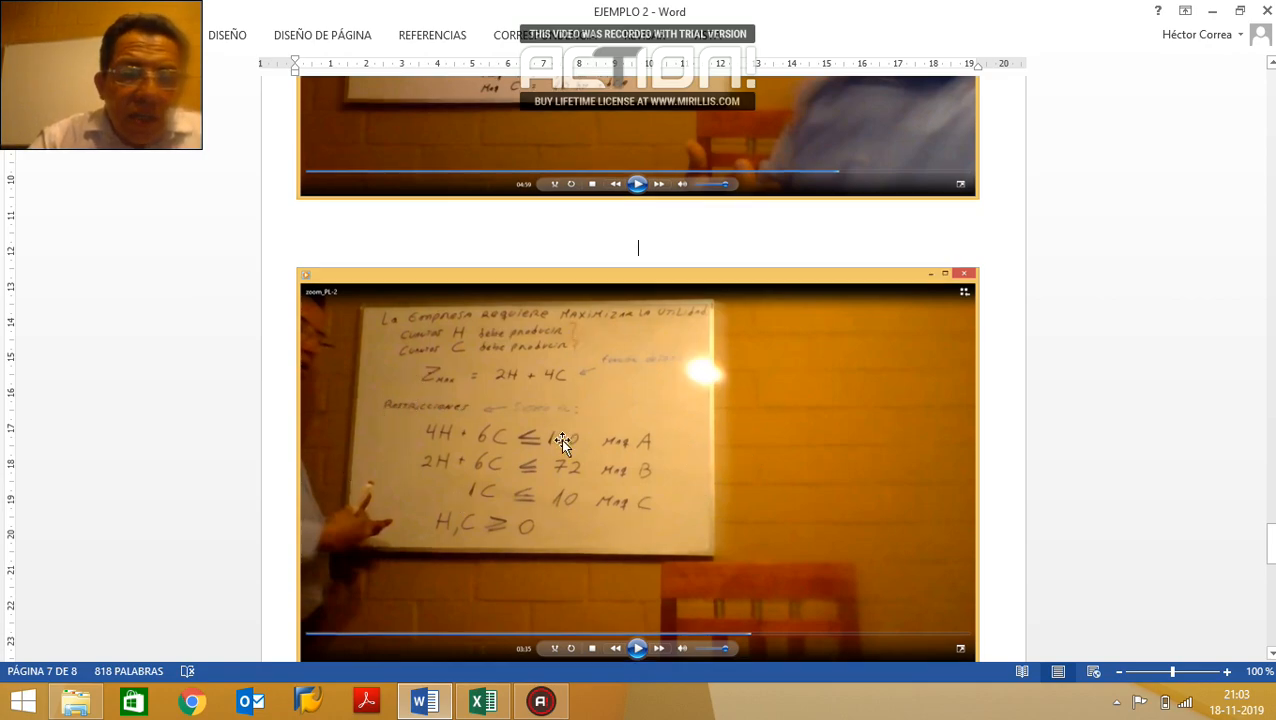
scroll(622, 505, "down", 5)
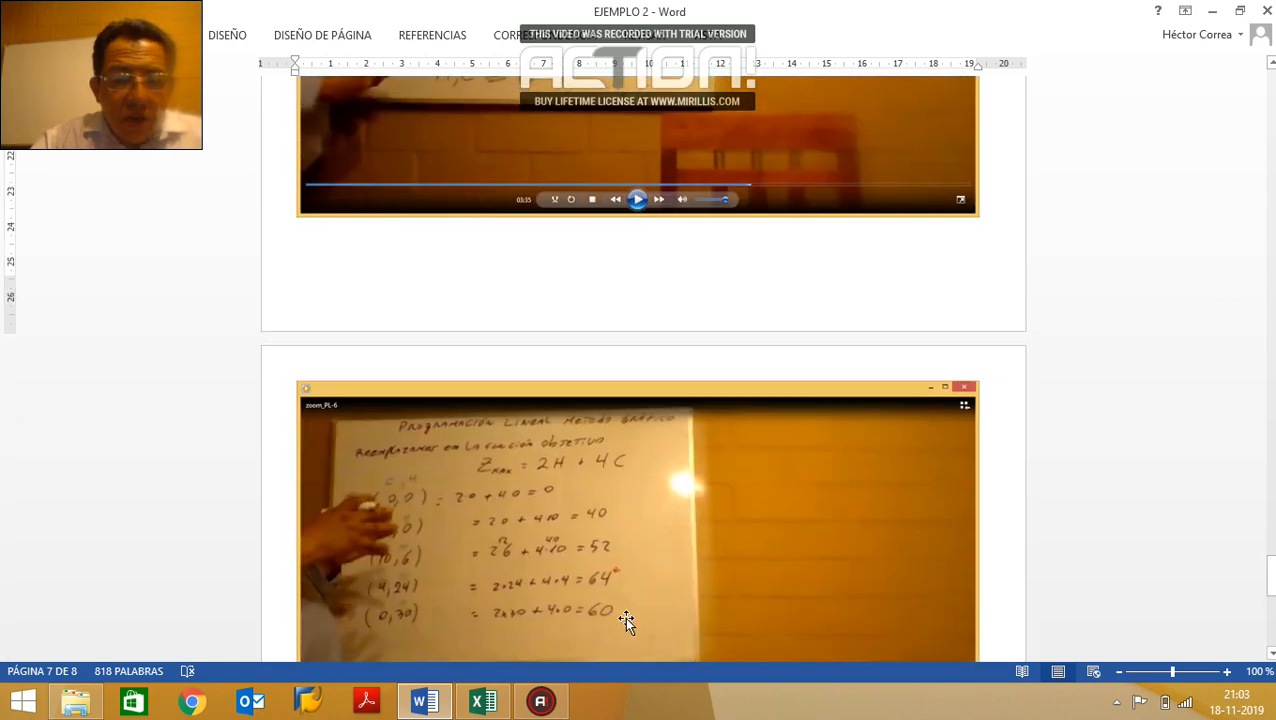
Step: Return to the Excel workbook and review the Solver objective, variable cells, constraints and solving method, closing the parameters without solving
left_click(483, 701)
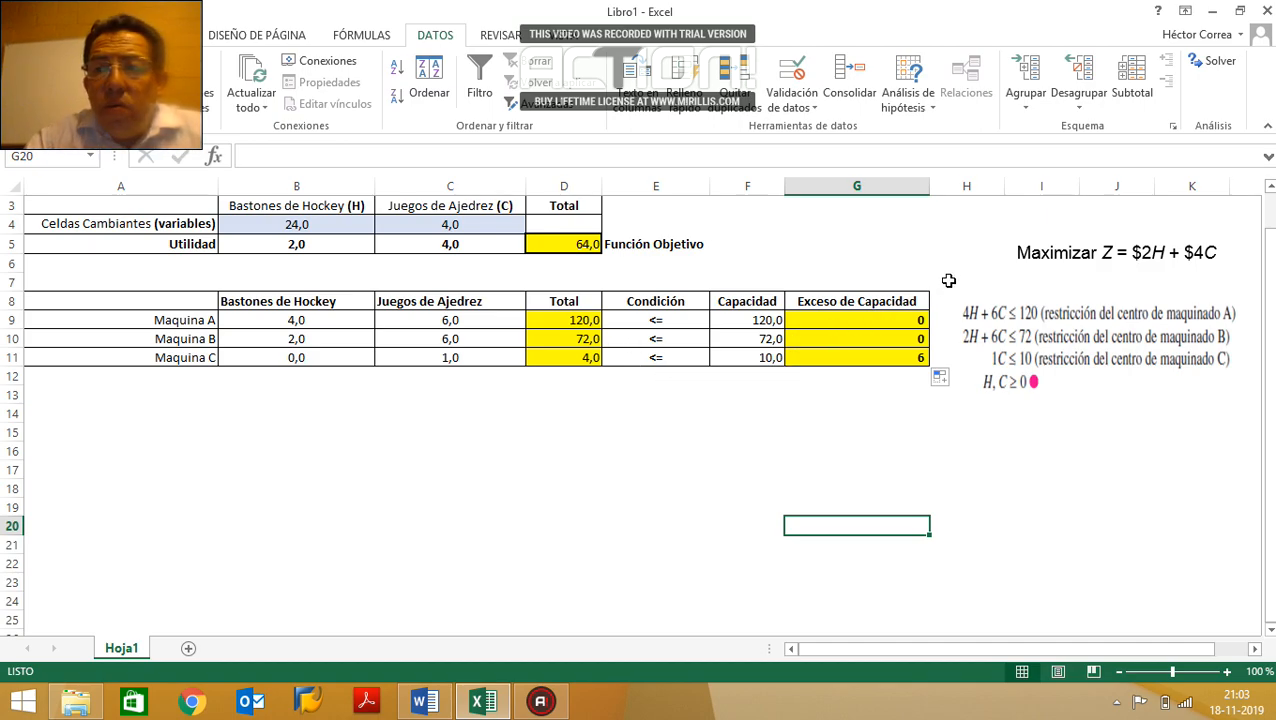
left_click(1219, 66)
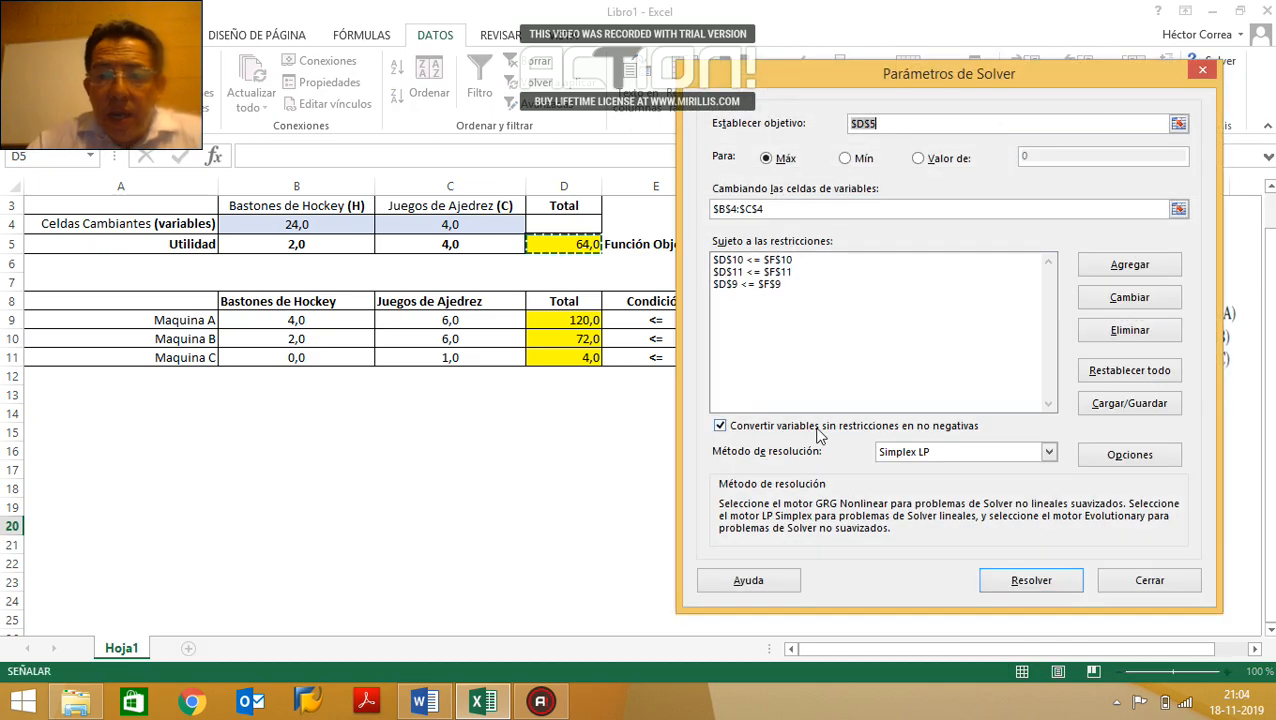
left_click(1203, 73)
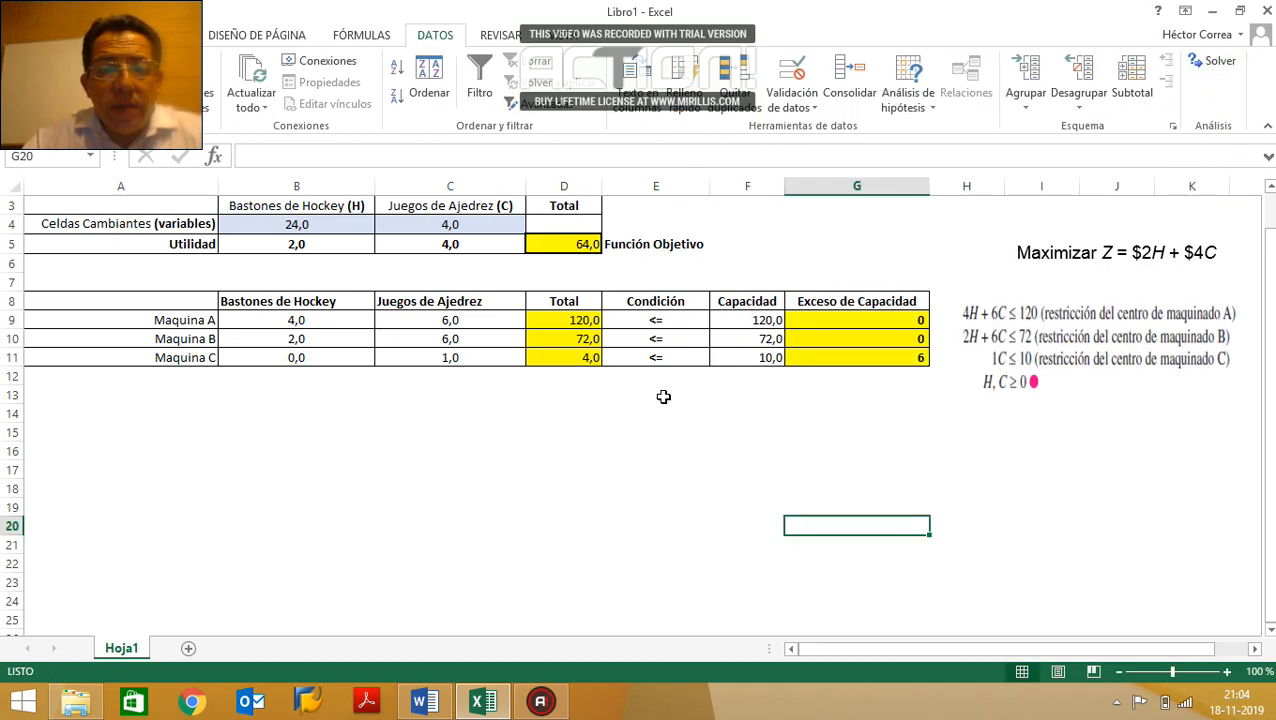